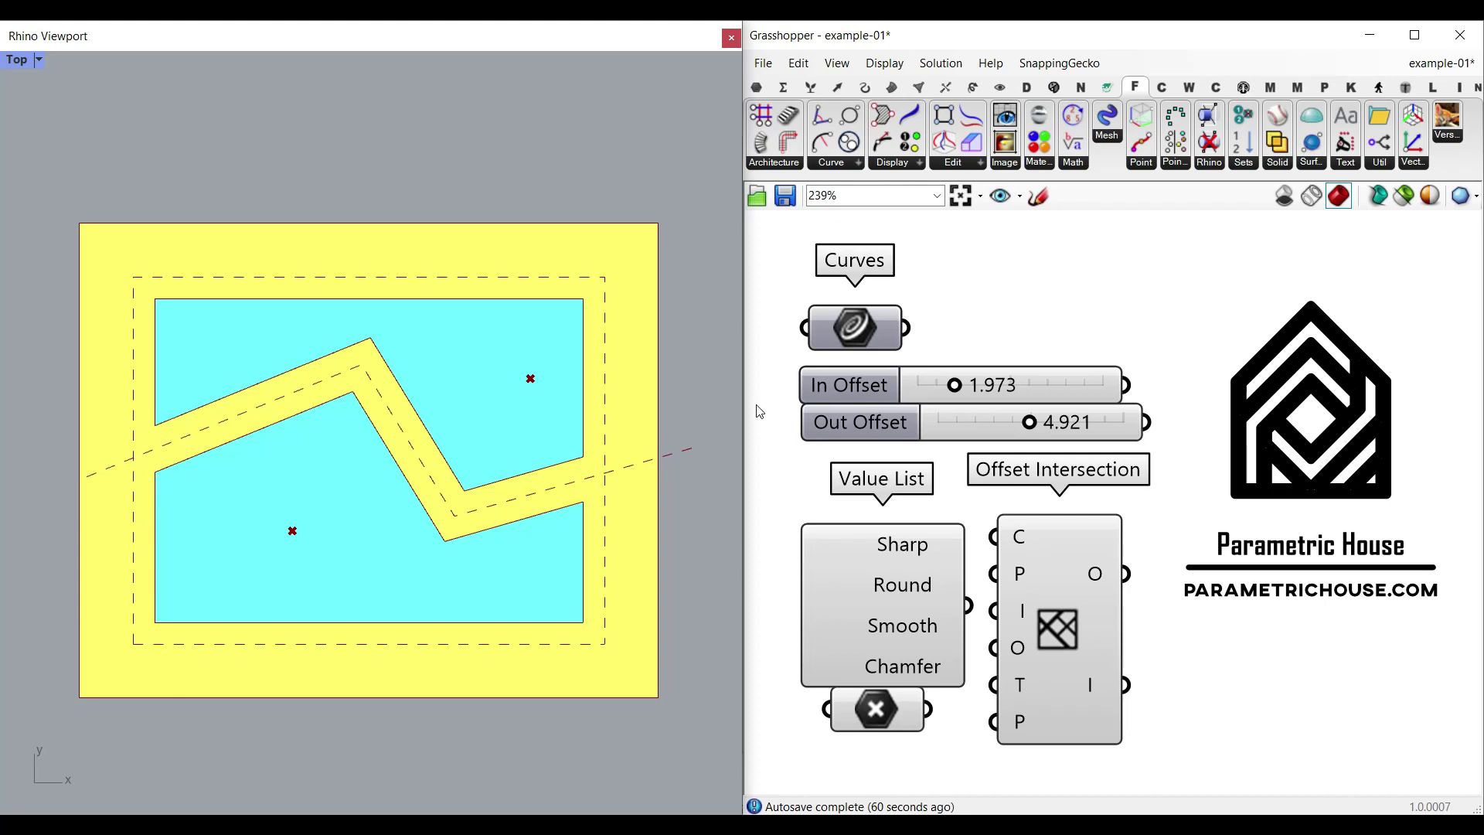
Shift the Offset Intersection component slightly aside, and set In Offset to 2.599 and Out Offset to 2.582.
left_click_drag(1069, 582, 1081, 586)
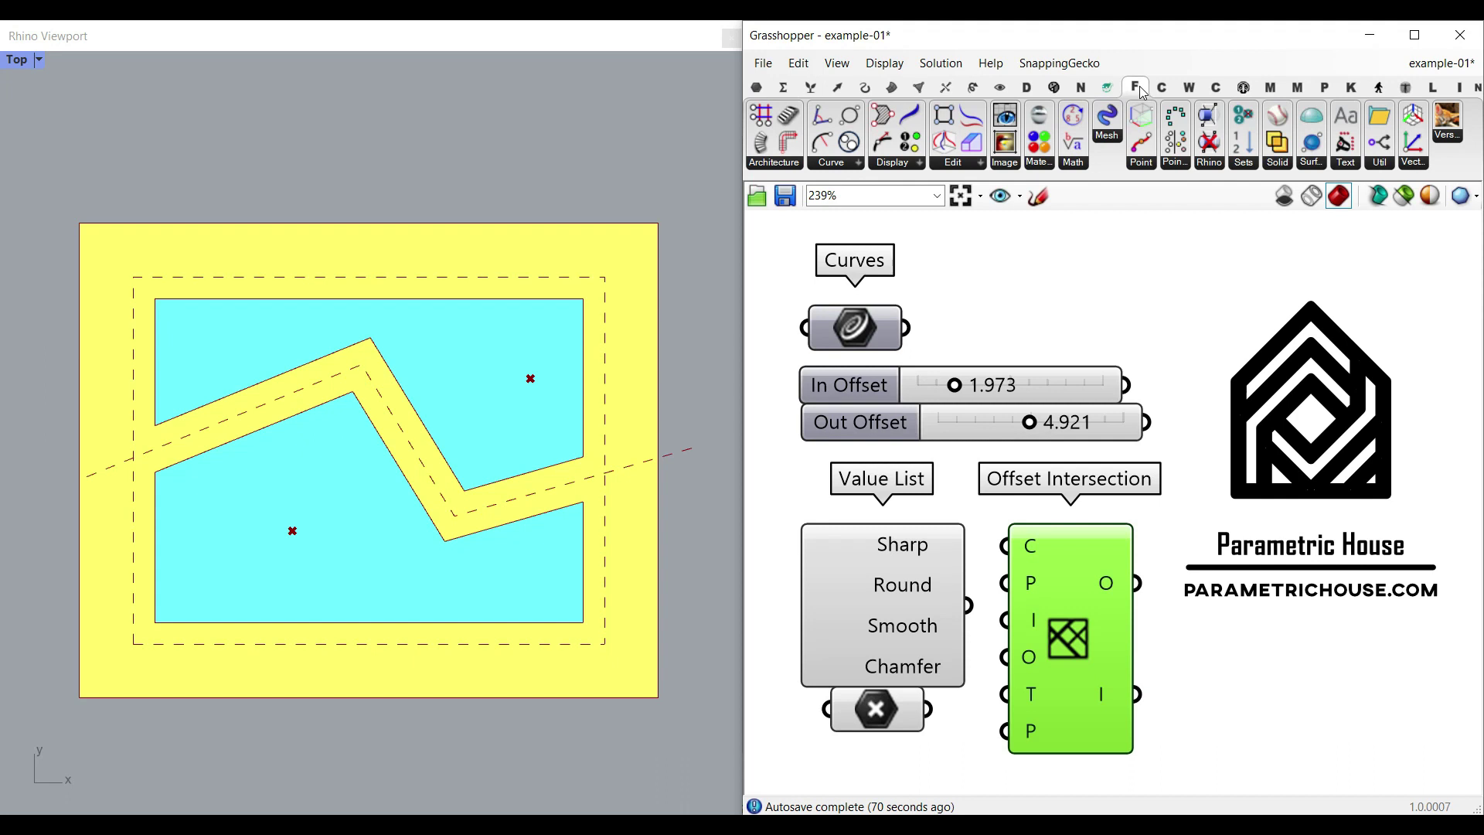
left_click(1109, 332)
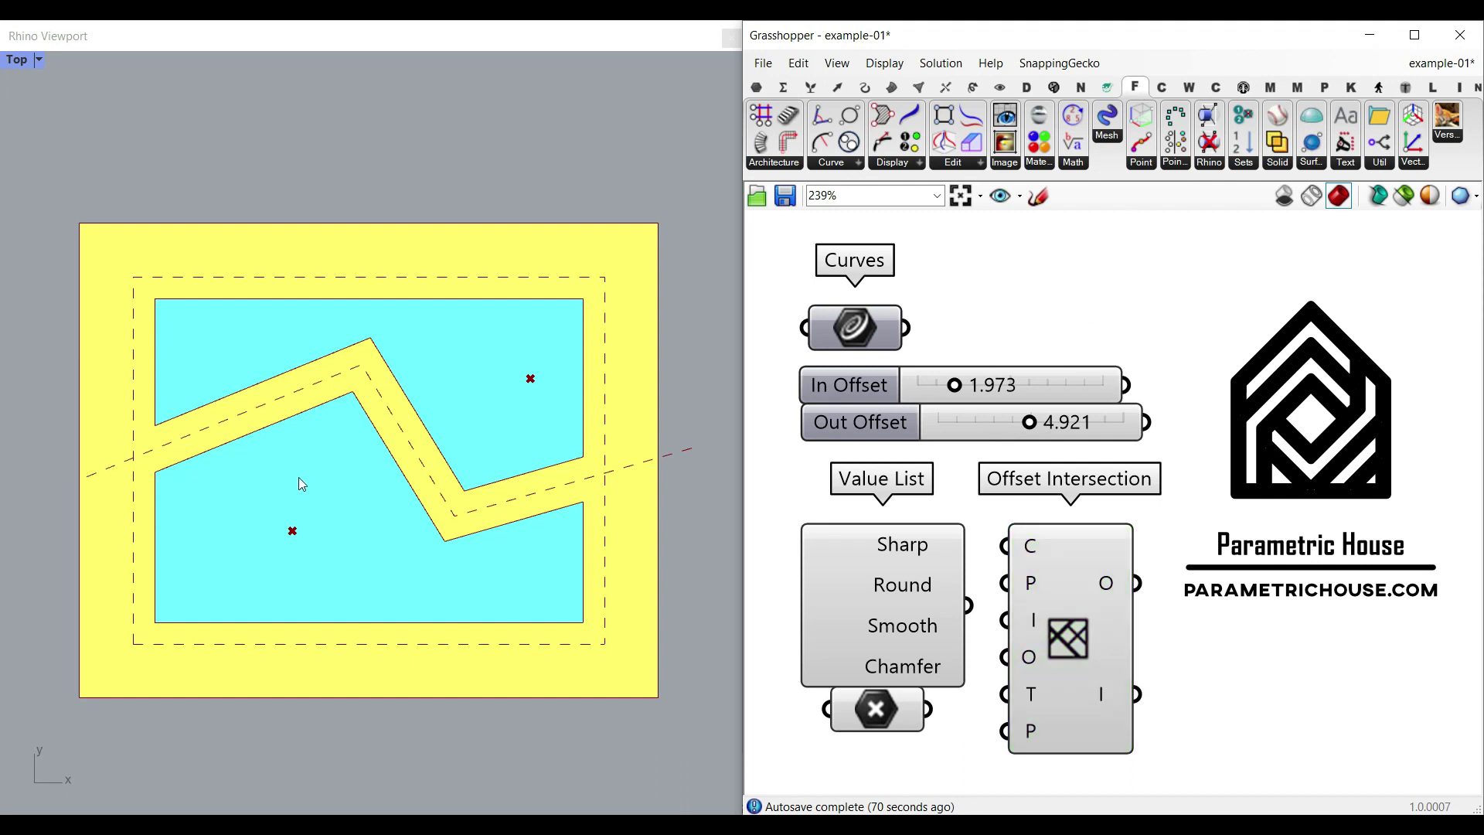
left_click_drag(958, 392, 989, 427)
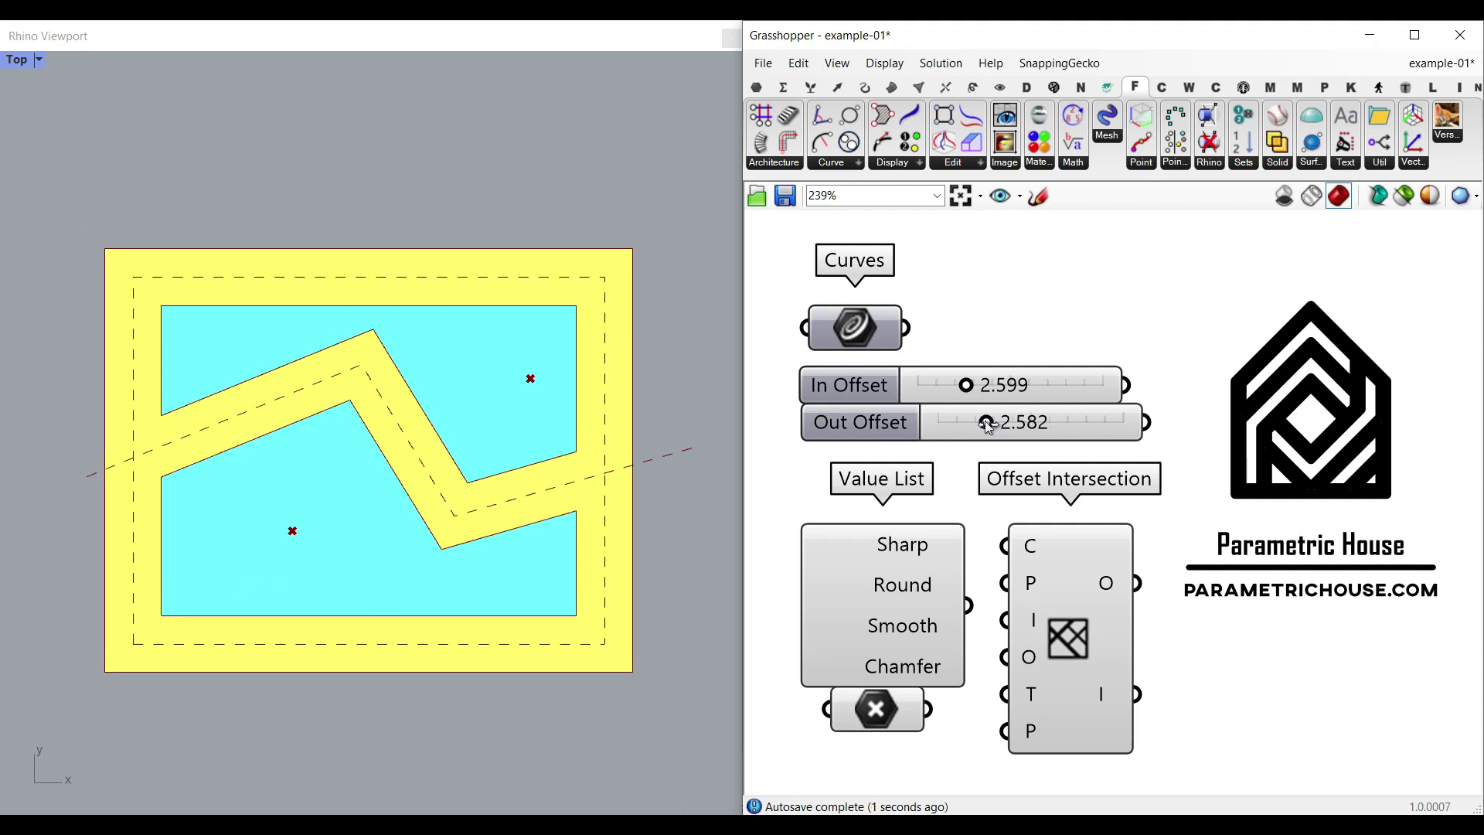
Nudge the Value List component upward and try the Round and Chamfer corner types on the offset frame.
left_click(857, 549)
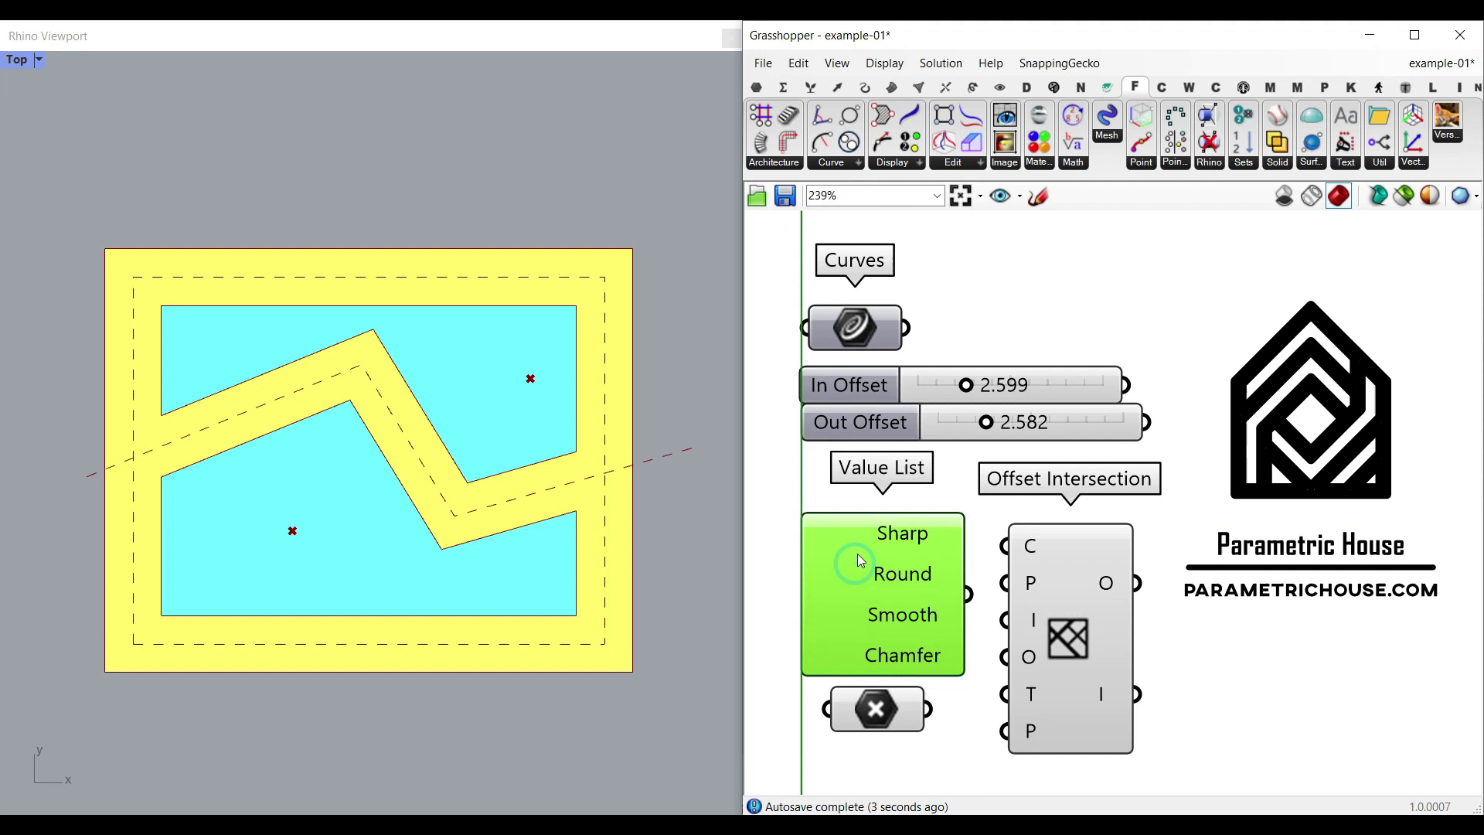
left_click(831, 575)
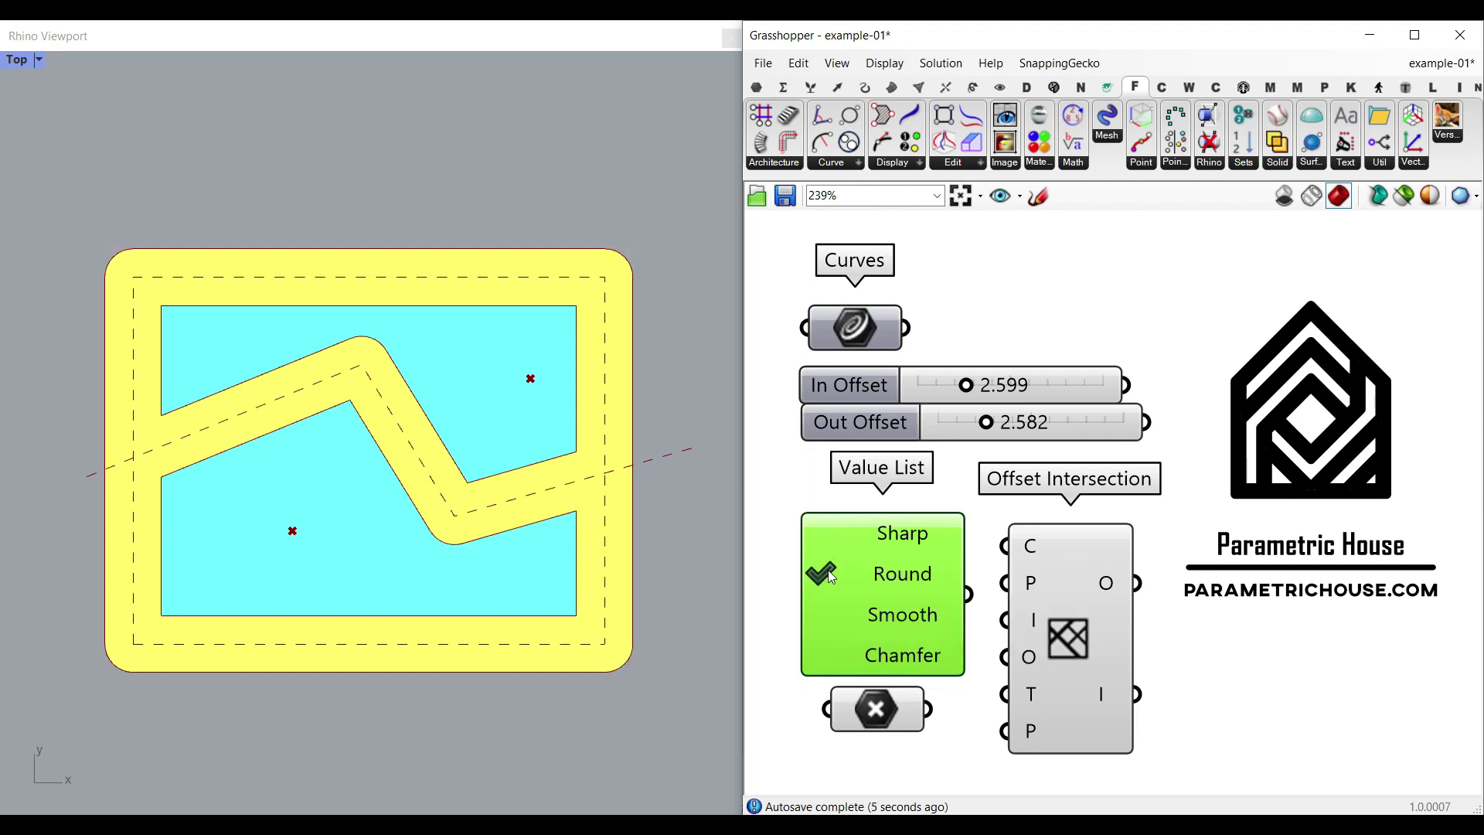
left_click(830, 656)
left_click(830, 656)
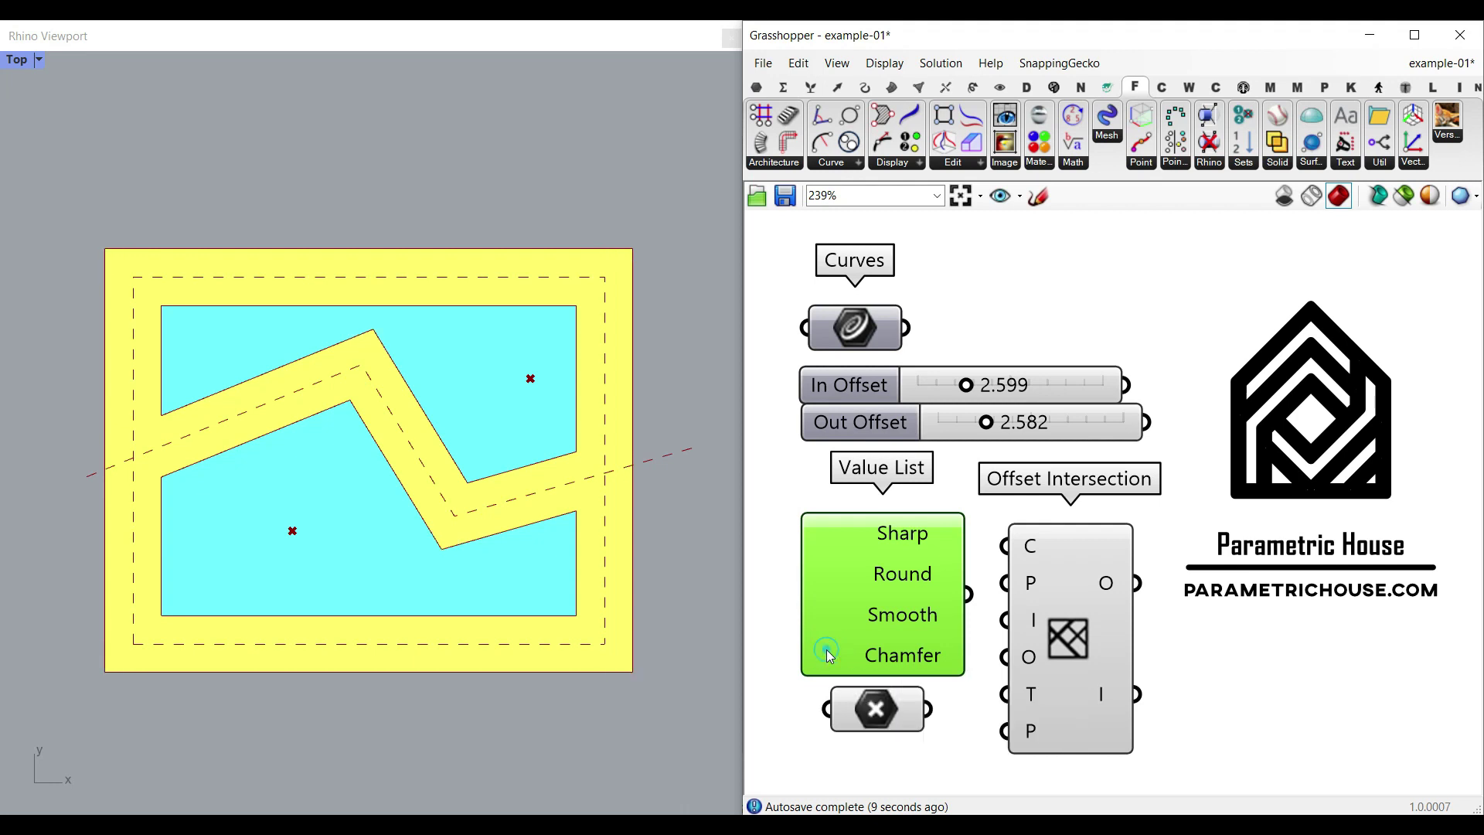
Select the point parameter and move the upper-right point leftward and the lower-left point upward within the frame.
left_click(889, 715)
left_click_drag(532, 351, 429, 347)
left_click_drag(294, 528, 292, 337)
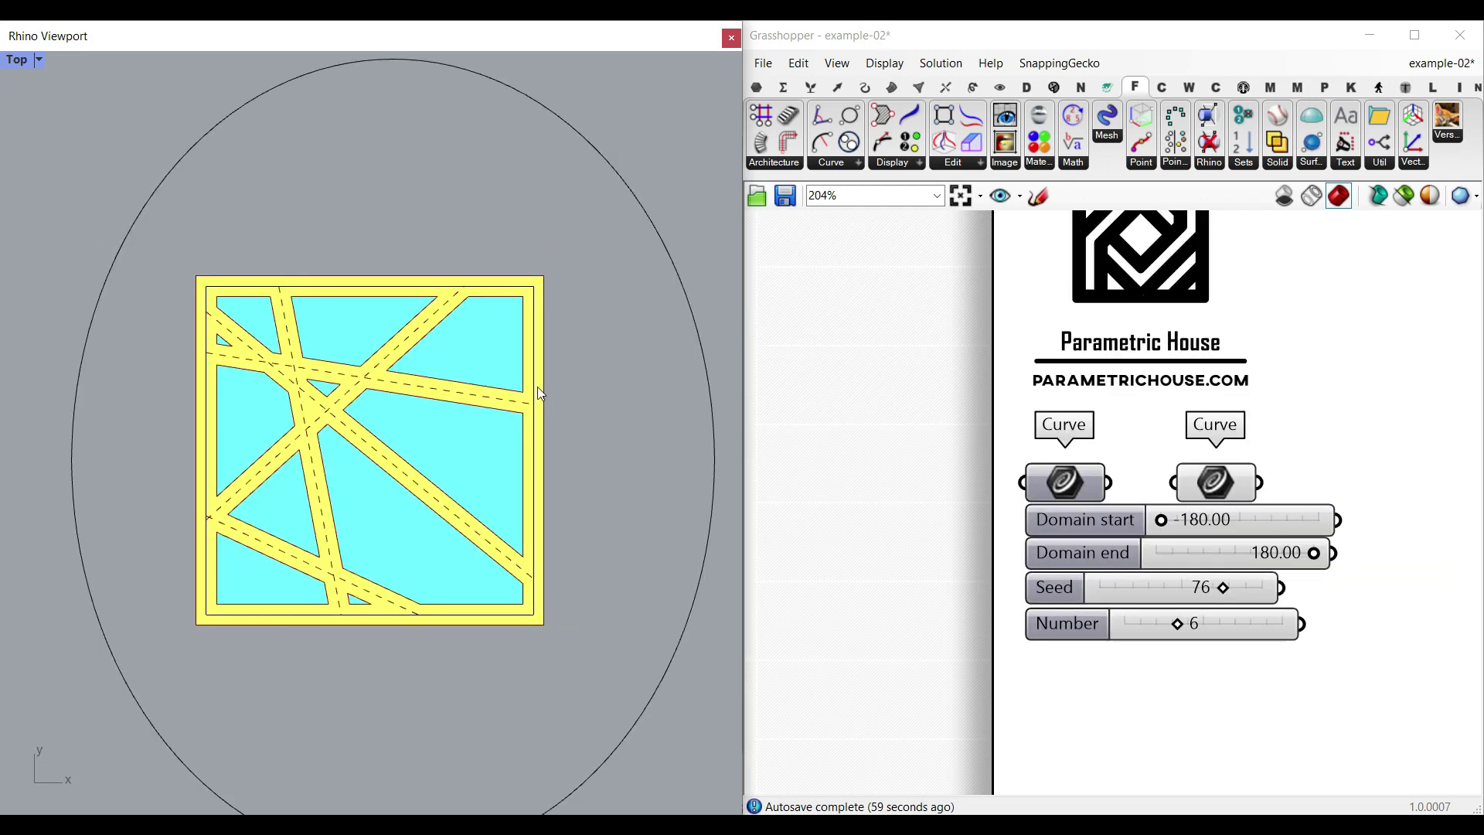
Resize the square boundary curve wider and taller with the gumball handles, and shift it to the right.
left_click(538, 387)
left_click_drag(206, 450, 178, 453)
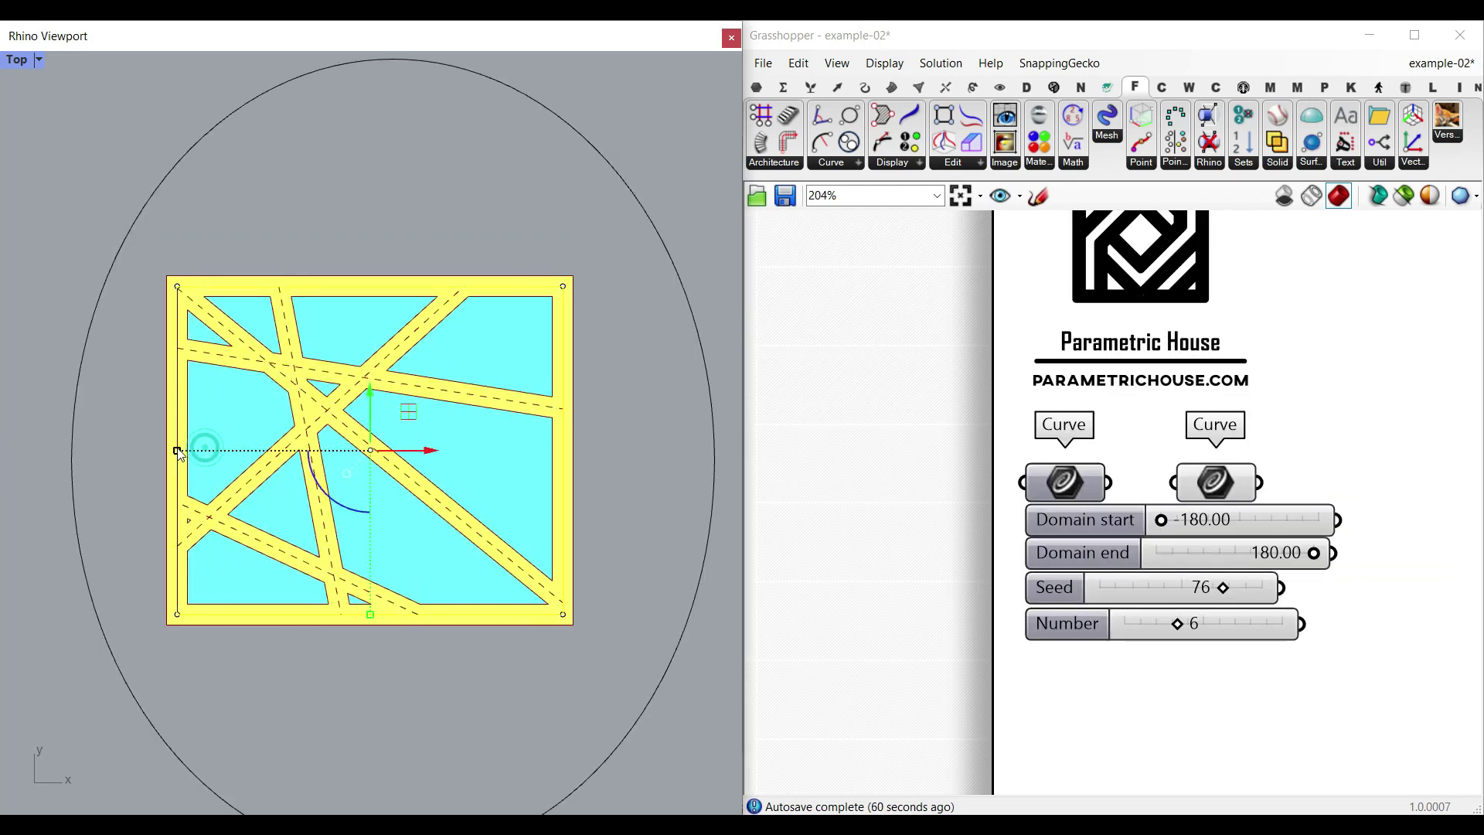
left_click_drag(368, 614, 408, 640)
left_click_drag(419, 449, 452, 450)
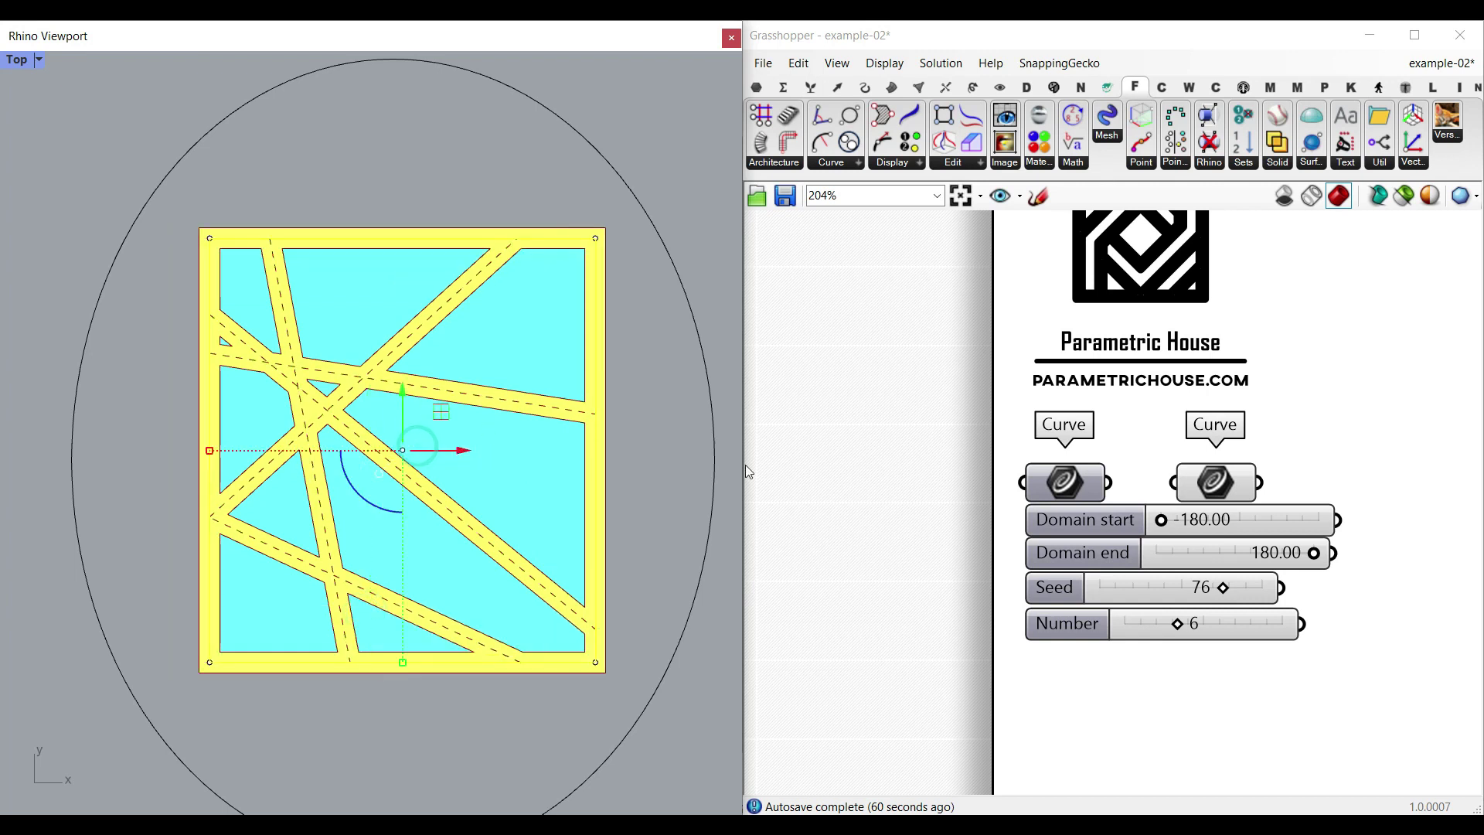
Shrink the outer circle around the square vertically and horizontally into a narrower ellipse-like curve.
left_click(1077, 489)
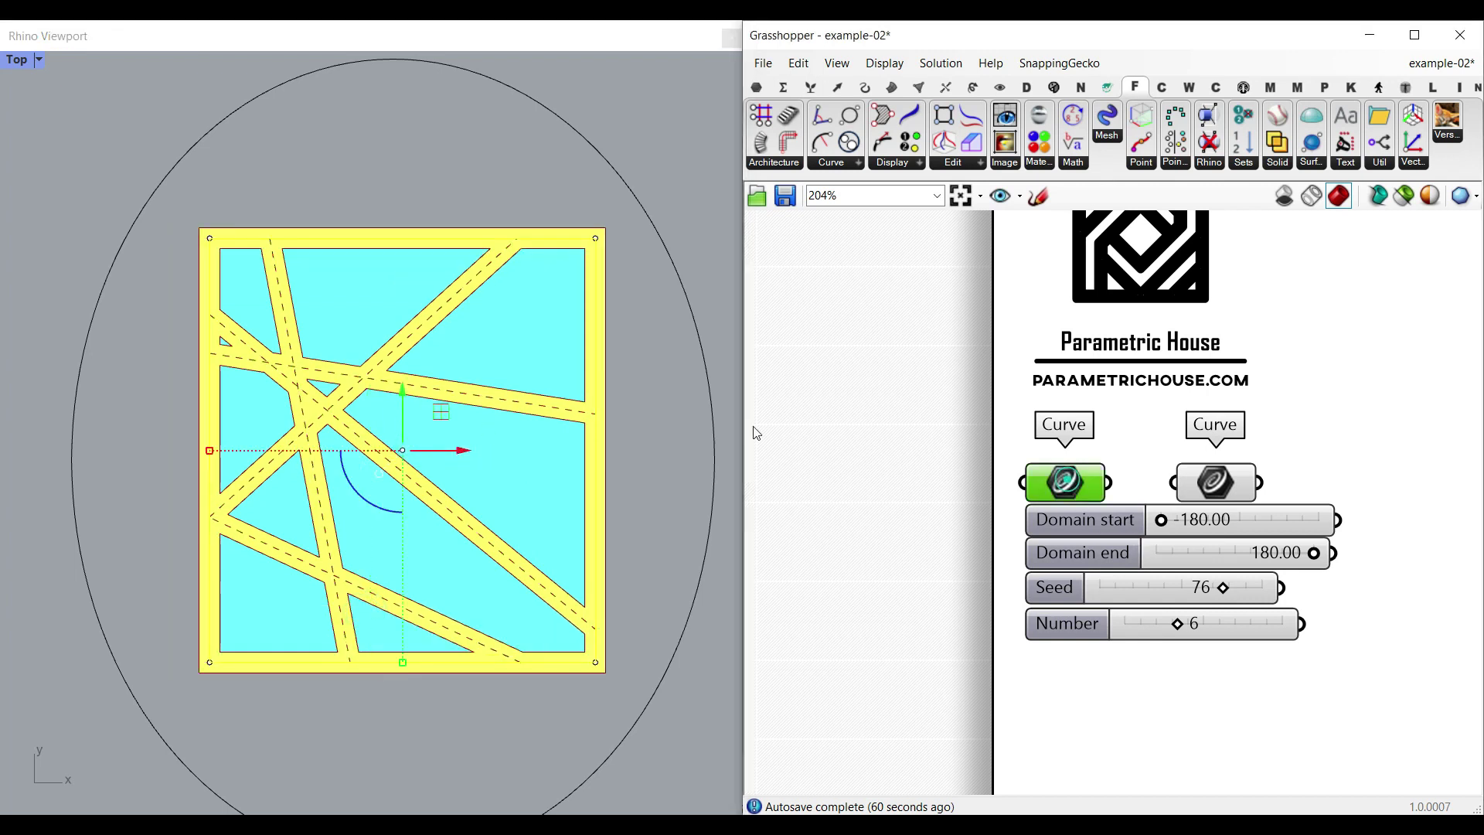
left_click(654, 221)
scroll(413, 380, "down", 2)
left_click_drag(399, 767, 397, 684)
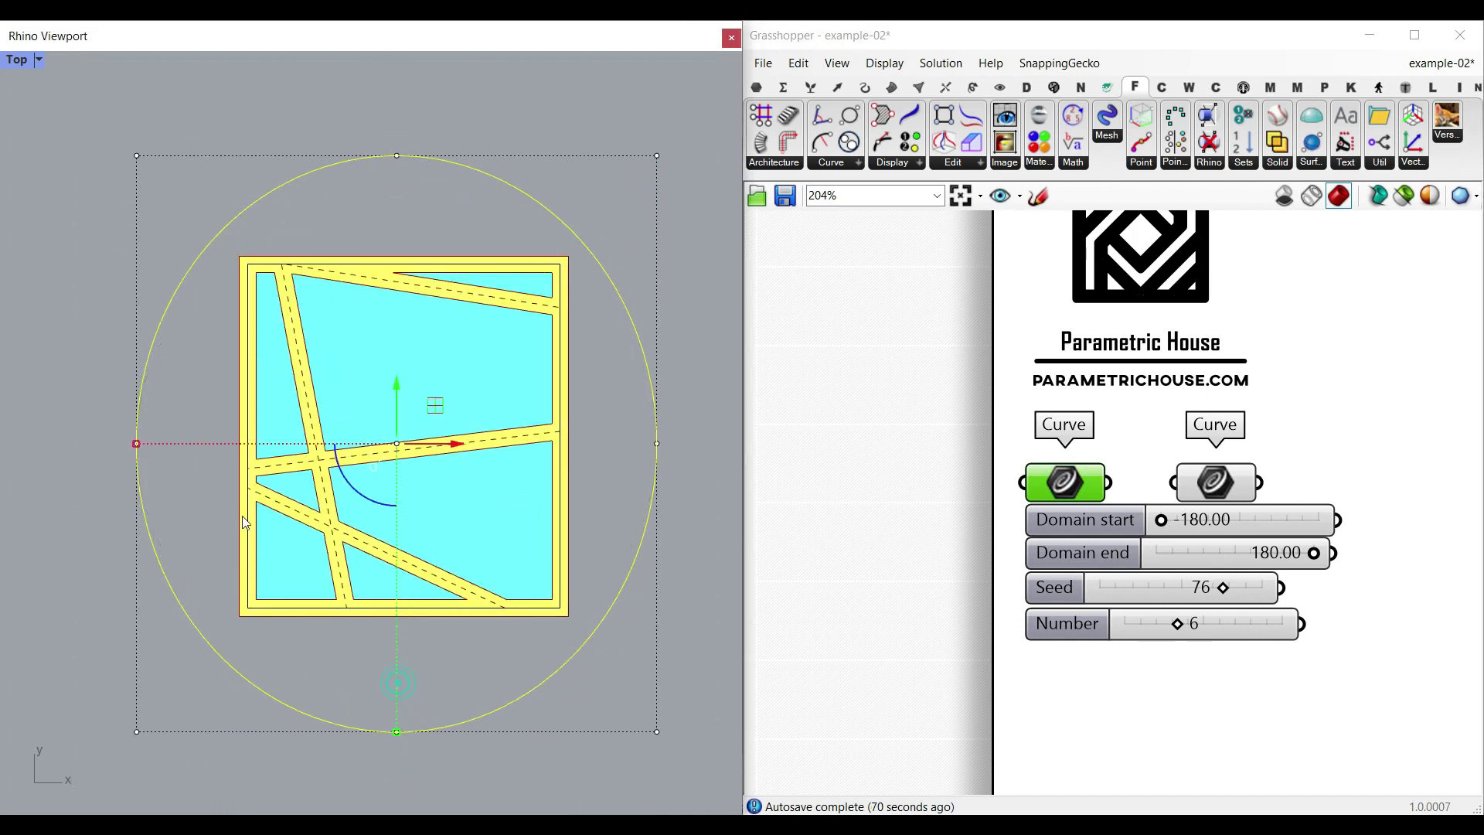
mouse_move(137, 437)
left_mouse_down()
mouse_move(182, 437)
mouse_move(155, 440)
left_mouse_up()
left_click(704, 274)
Set the Domain start to -156.10 and the Domain end to 14.90.
scroll(1252, 555, "up", 3)
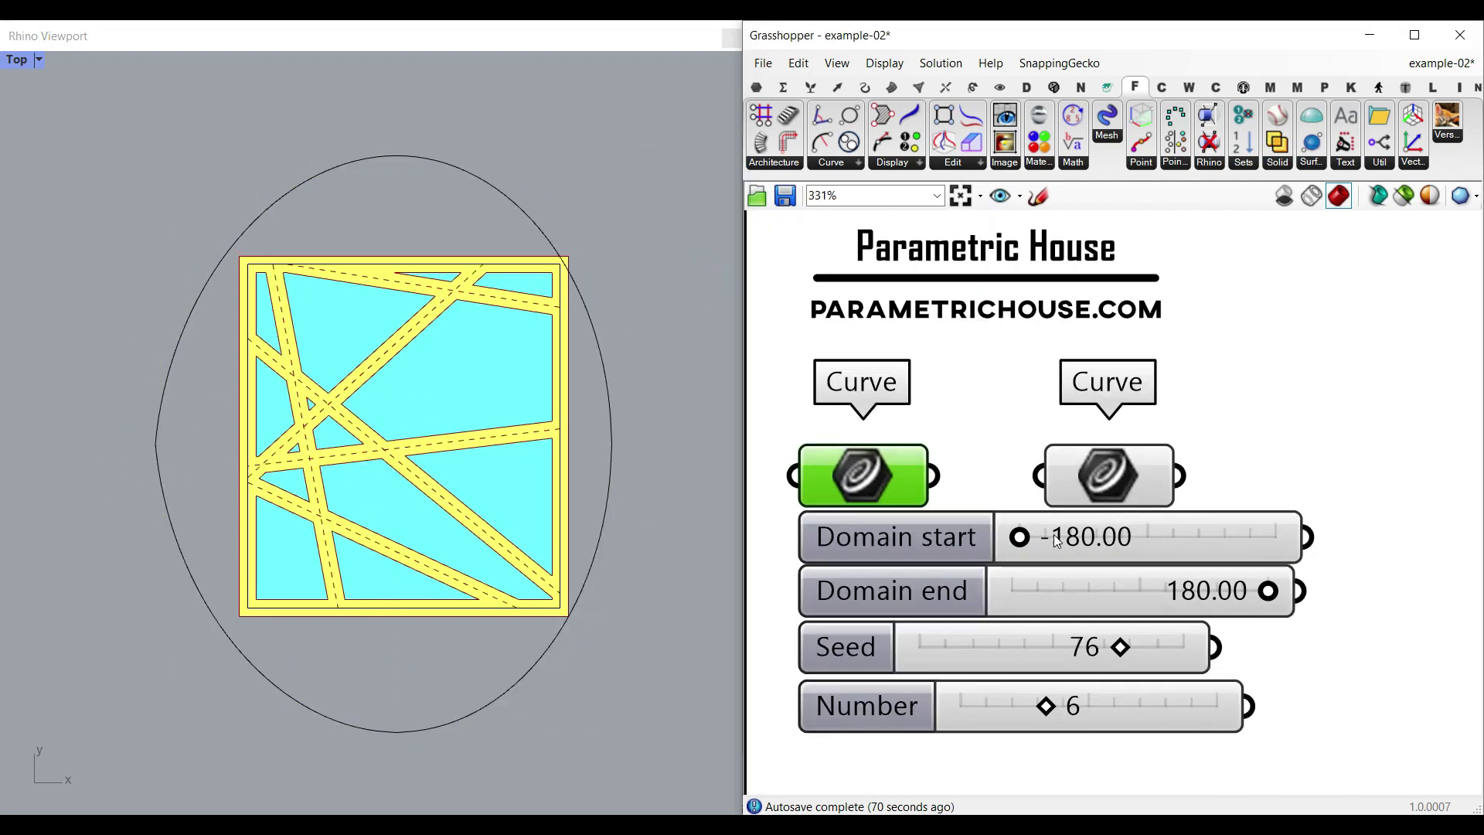
left_click_drag(1022, 538, 1063, 537)
left_click_drag(1269, 592, 1124, 593)
left_click_drag(1074, 539, 1048, 545)
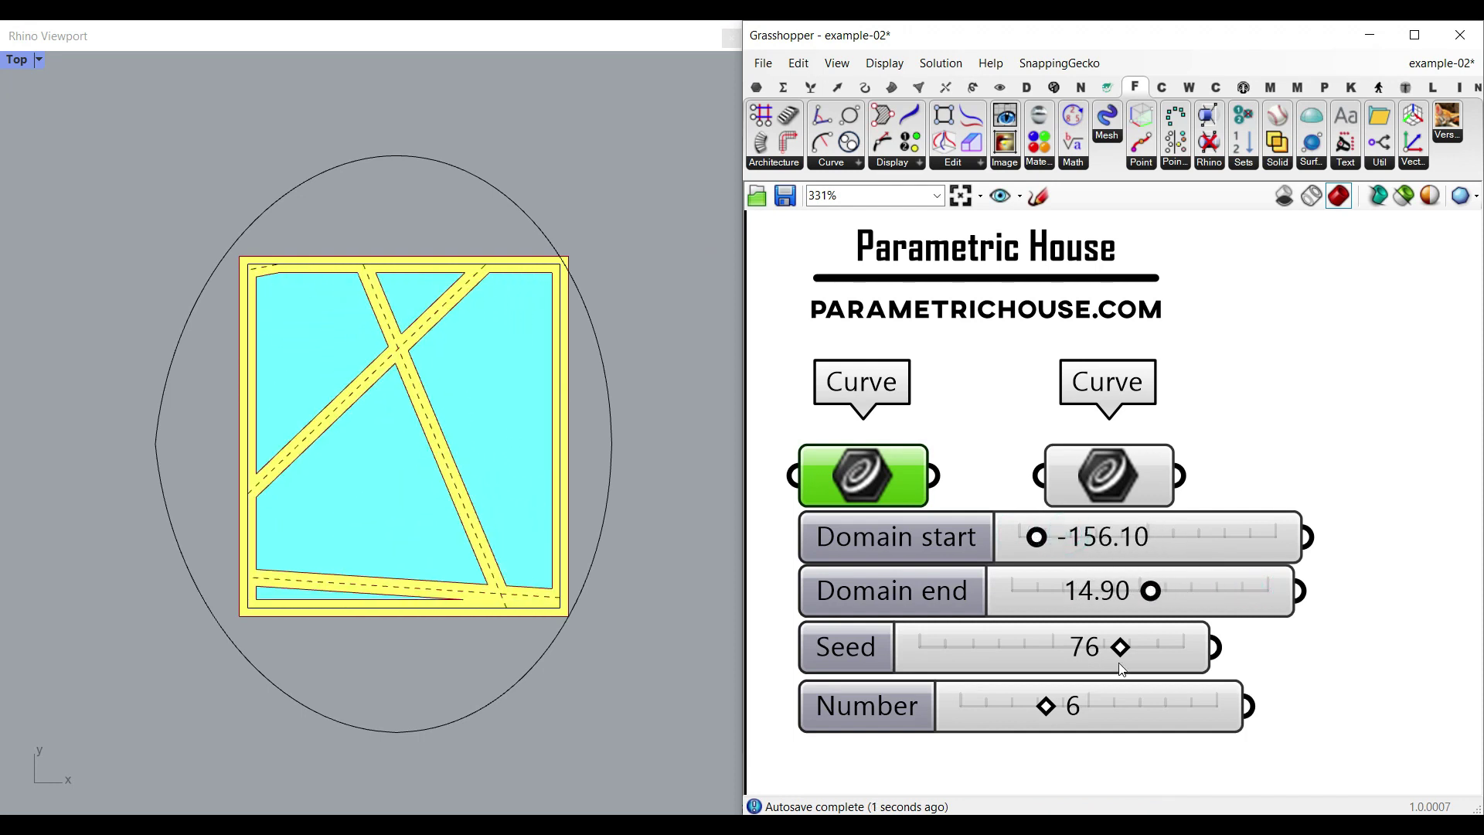
Set the Number of lines to 12 and the Seed to 66.
left_click_drag(1081, 710, 1241, 706)
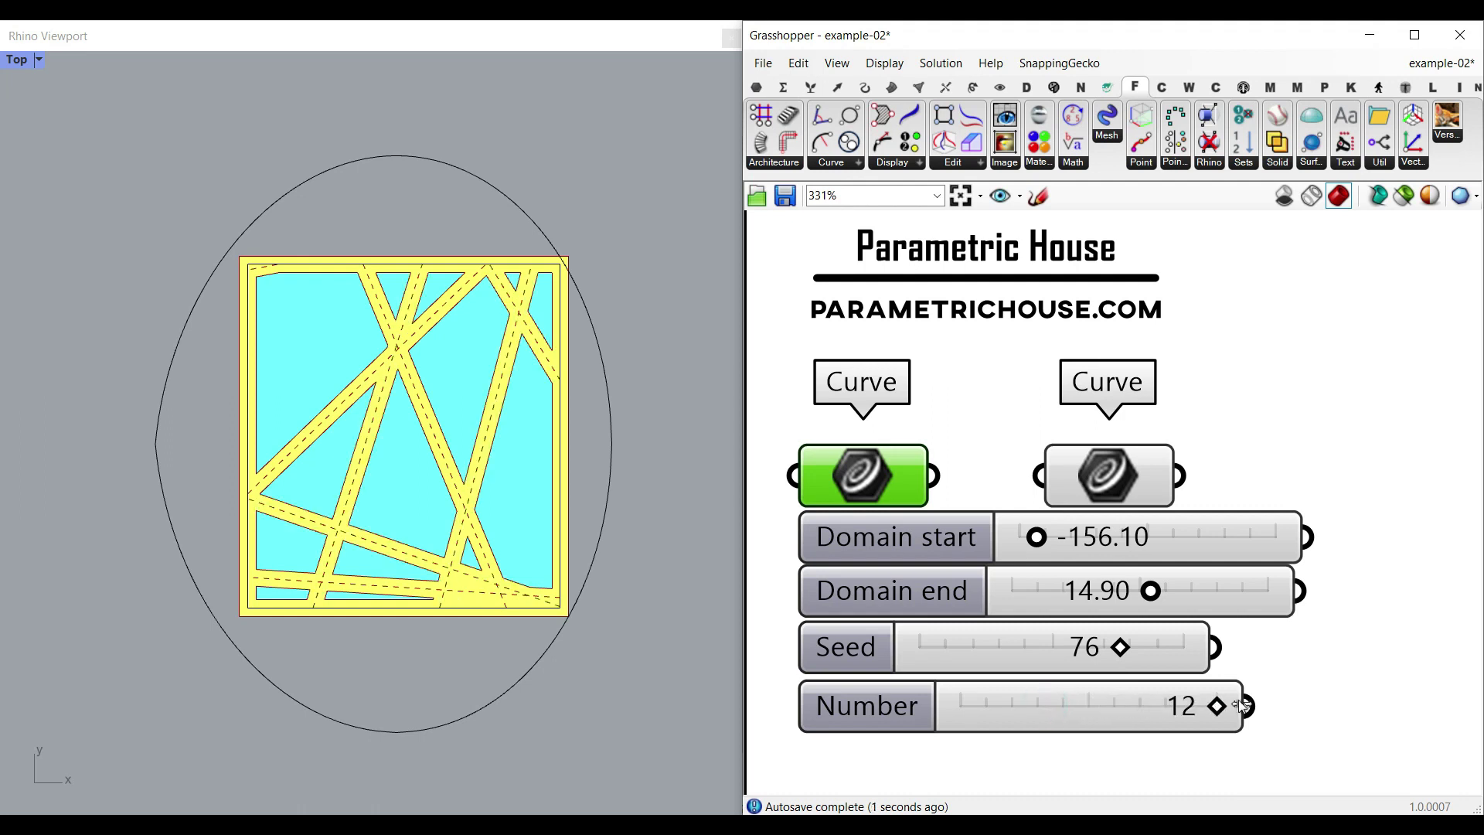
mouse_move(1120, 649)
left_mouse_down()
mouse_move(1065, 651)
mouse_move(1105, 655)
left_mouse_up()
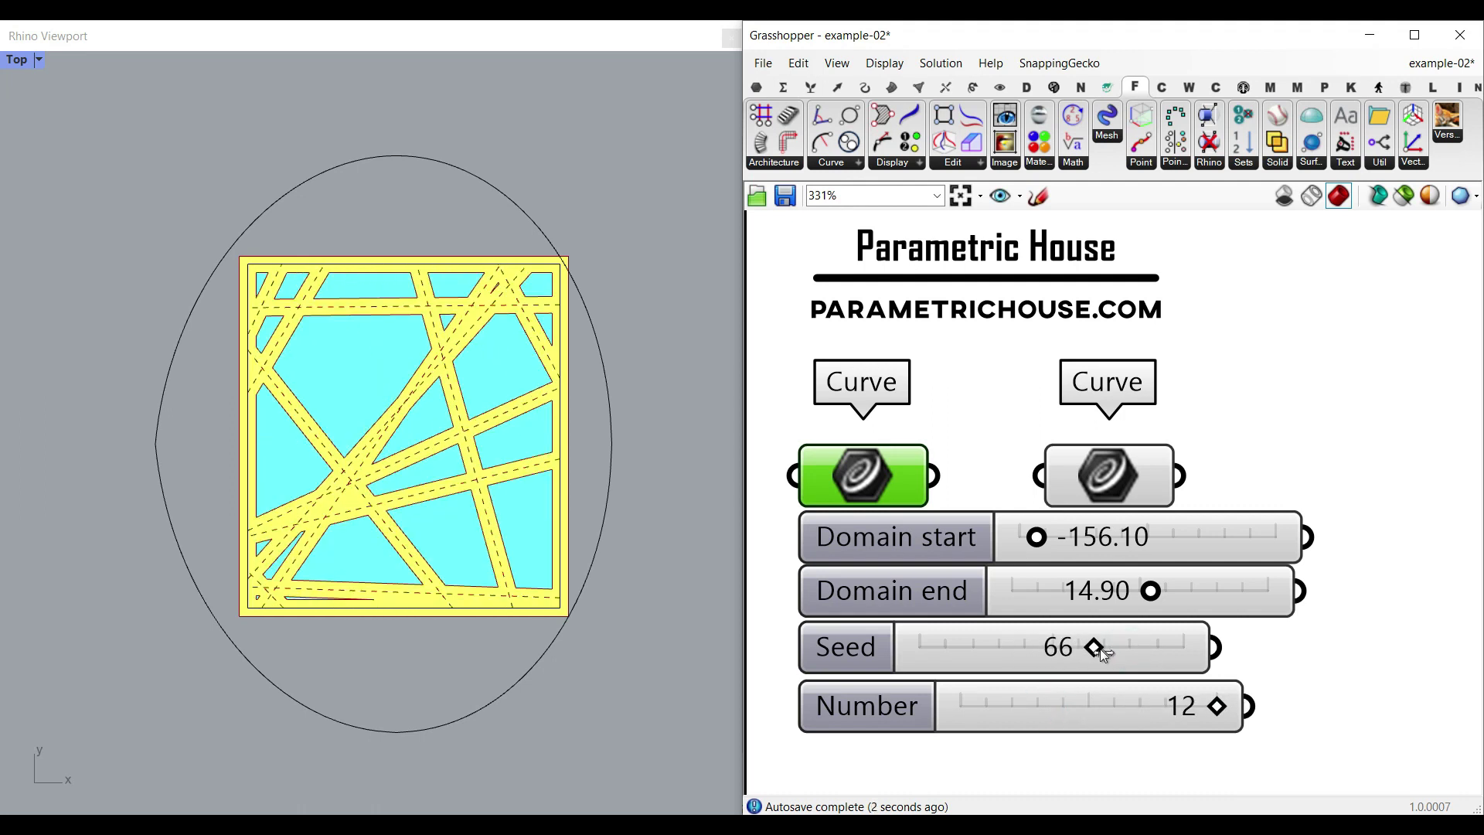
scroll(1106, 655, "down", 1)
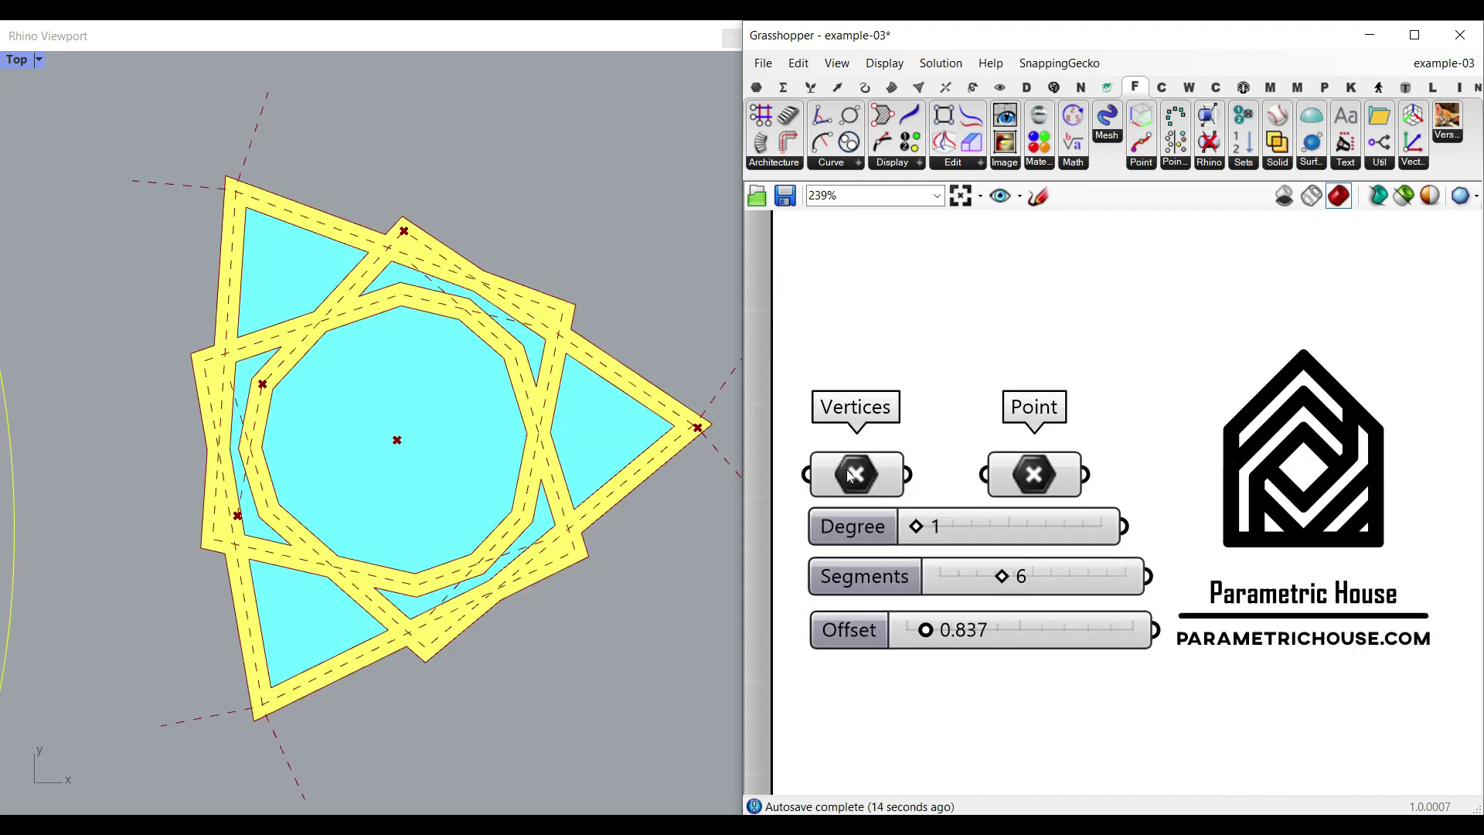
Move the two left-hand vertices of the rotated pattern slightly to the right, and set the curve Degree to 3.
left_click(863, 476)
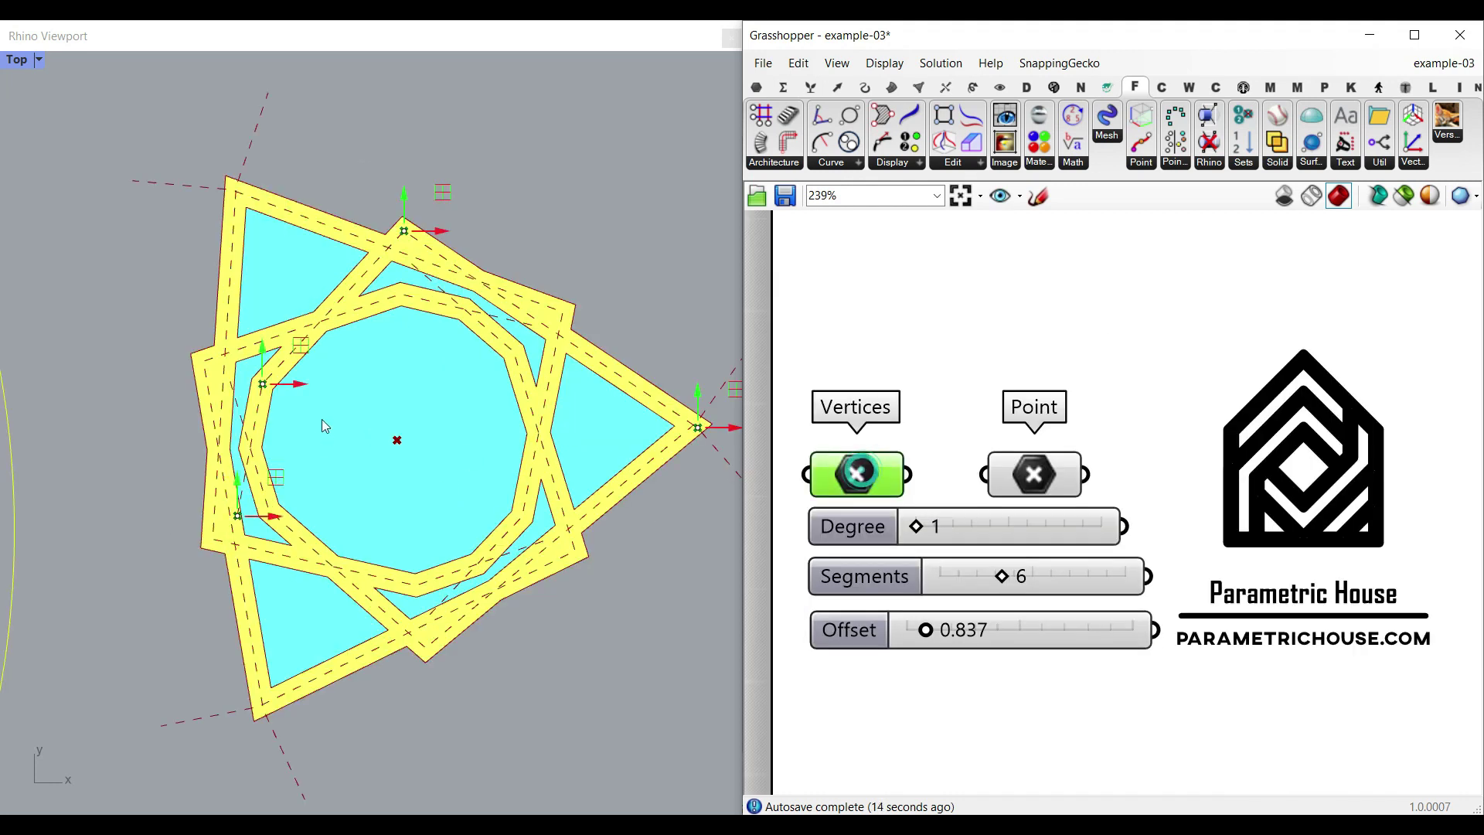
left_click_drag(272, 524, 313, 516)
left_click_drag(283, 388, 302, 399)
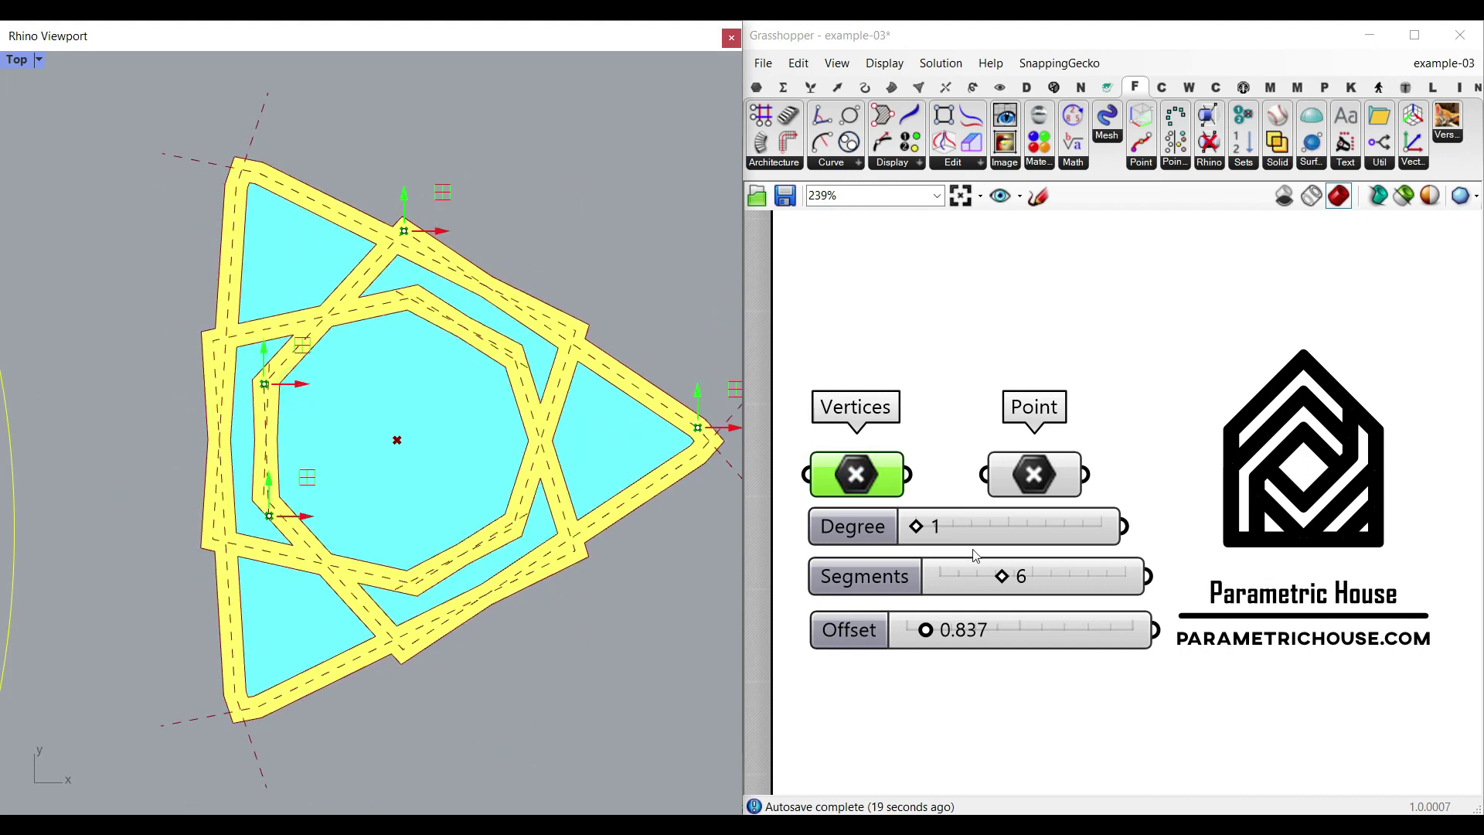
left_click_drag(919, 528, 1106, 535)
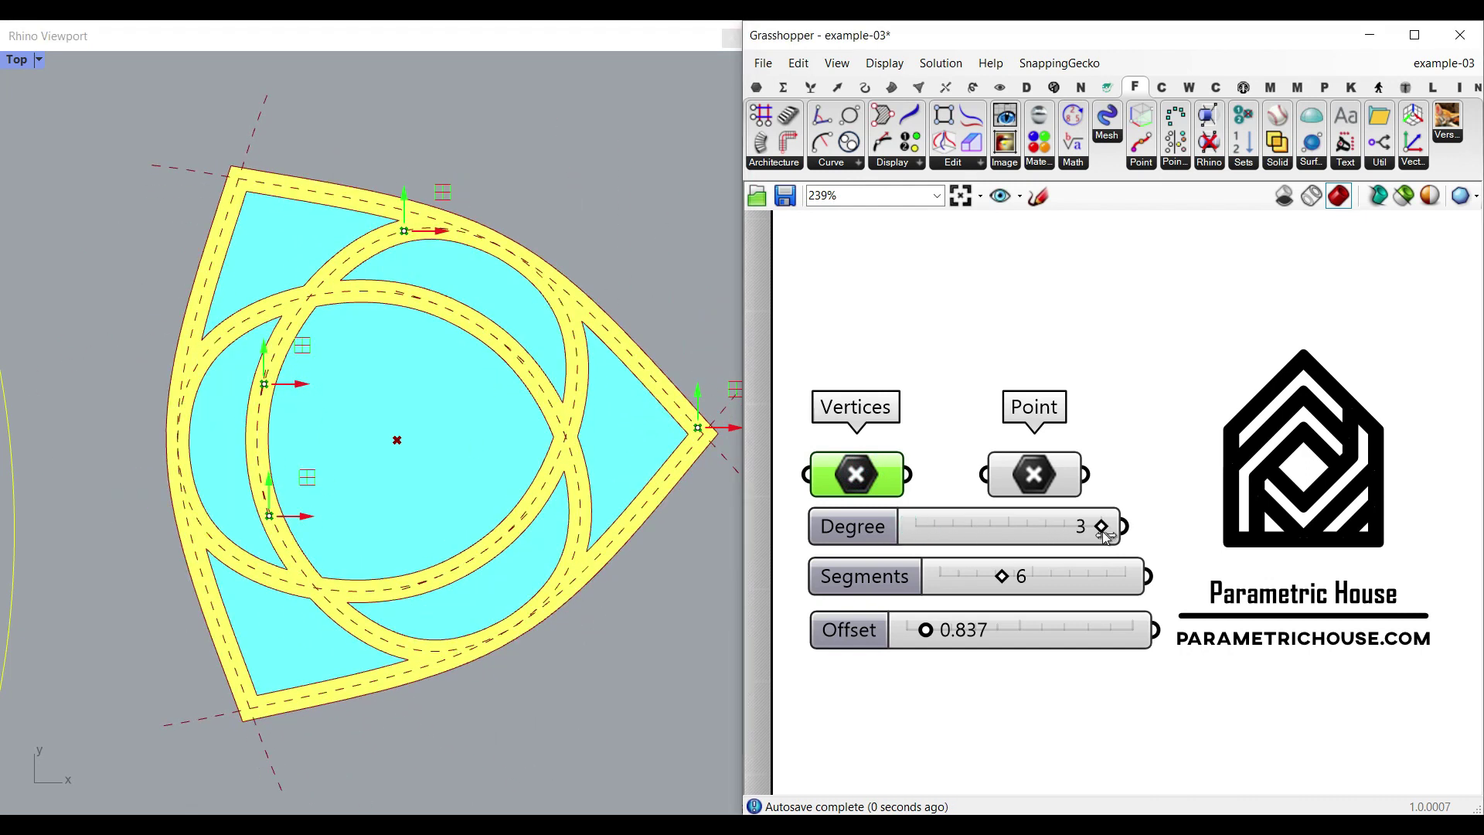
Move the pattern's centre point slightly left and down, and adjust the Segments and Offset sliders.
left_click(1035, 474)
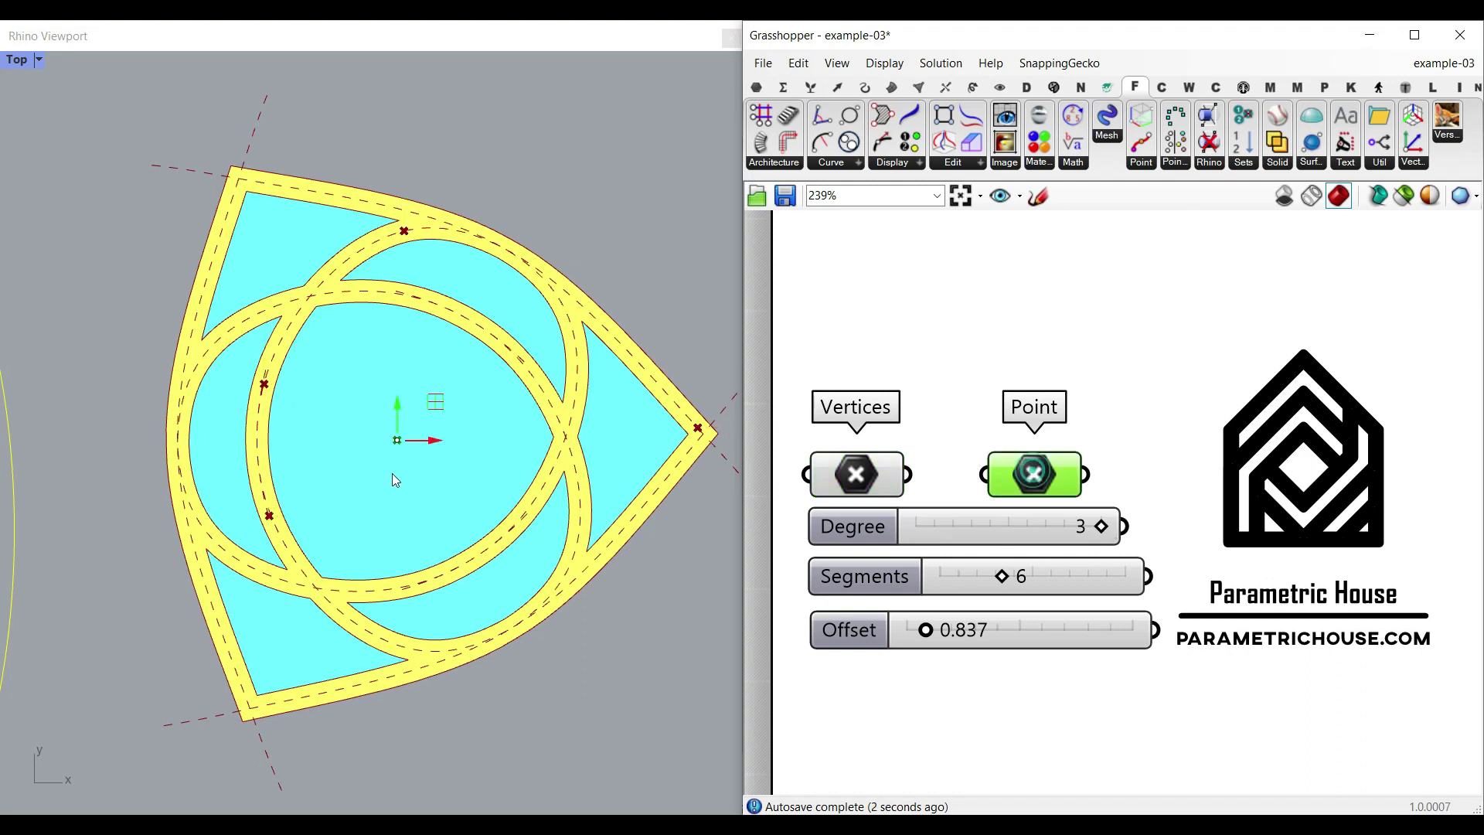
mouse_move(418, 441)
left_mouse_down()
mouse_move(481, 447)
mouse_move(405, 445)
left_mouse_up()
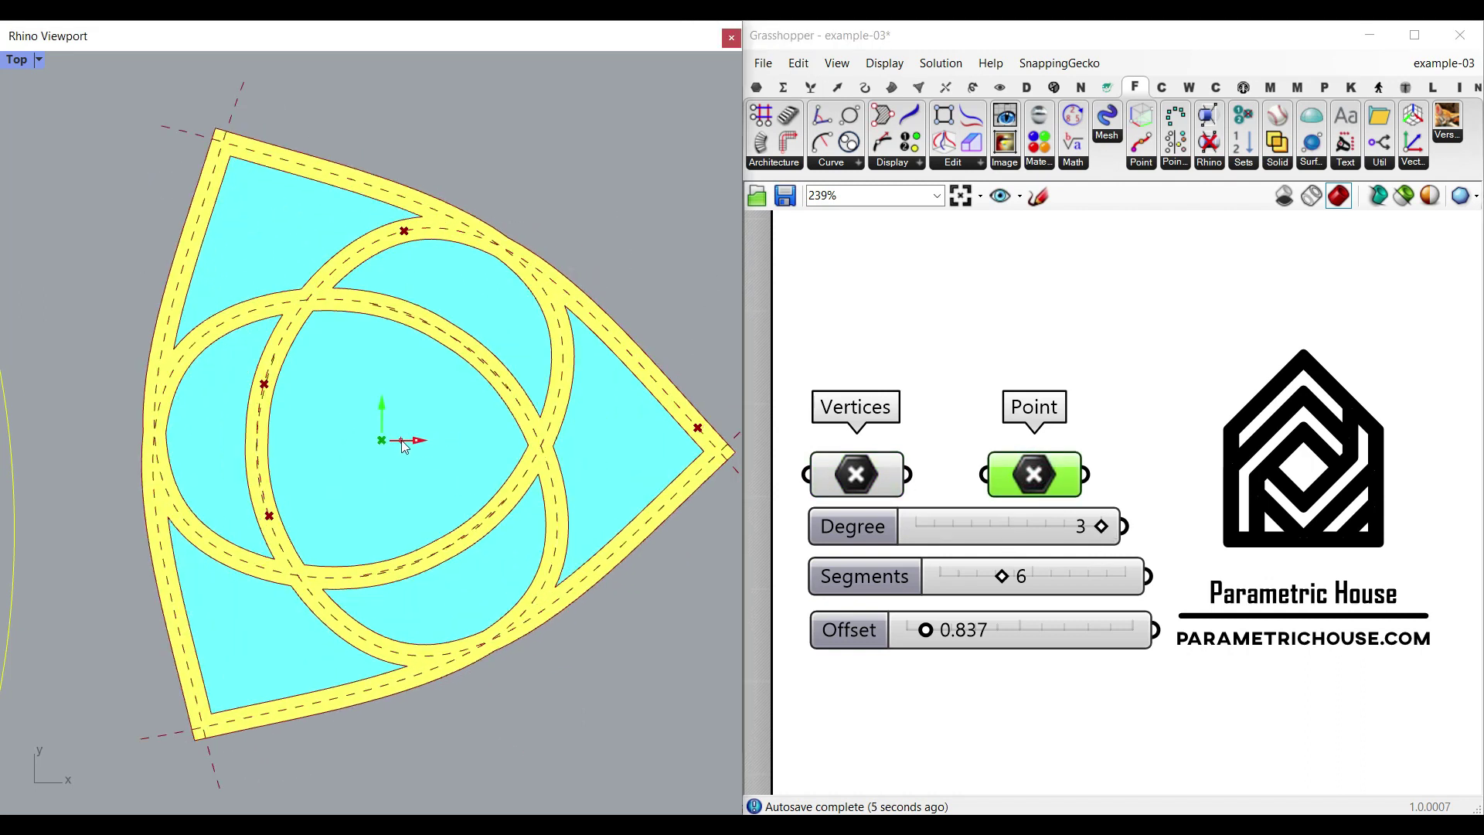
left_click_drag(396, 388, 402, 438)
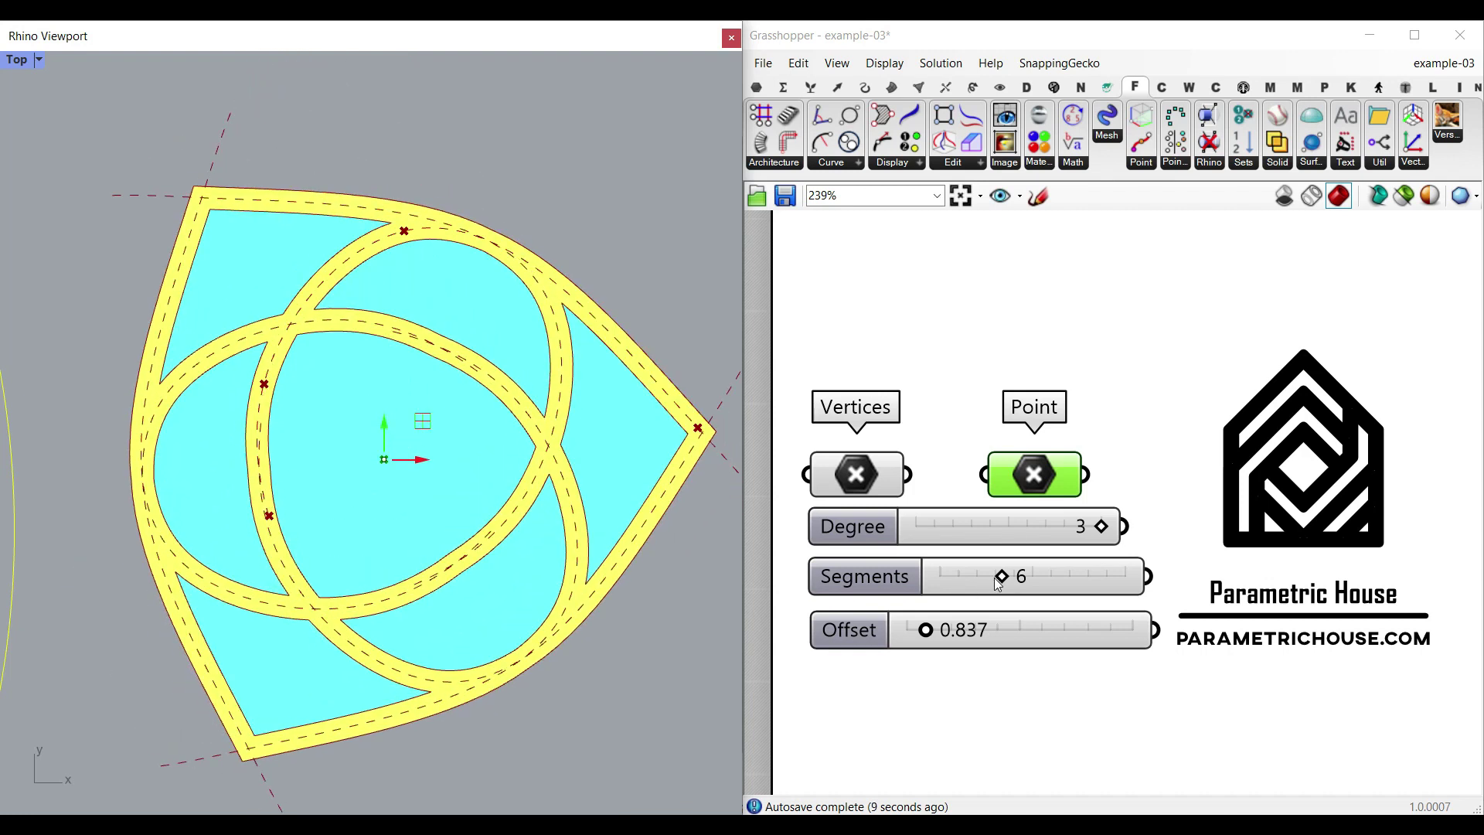
mouse_move(998, 584)
left_mouse_down()
mouse_move(1066, 581)
mouse_move(998, 585)
left_mouse_up()
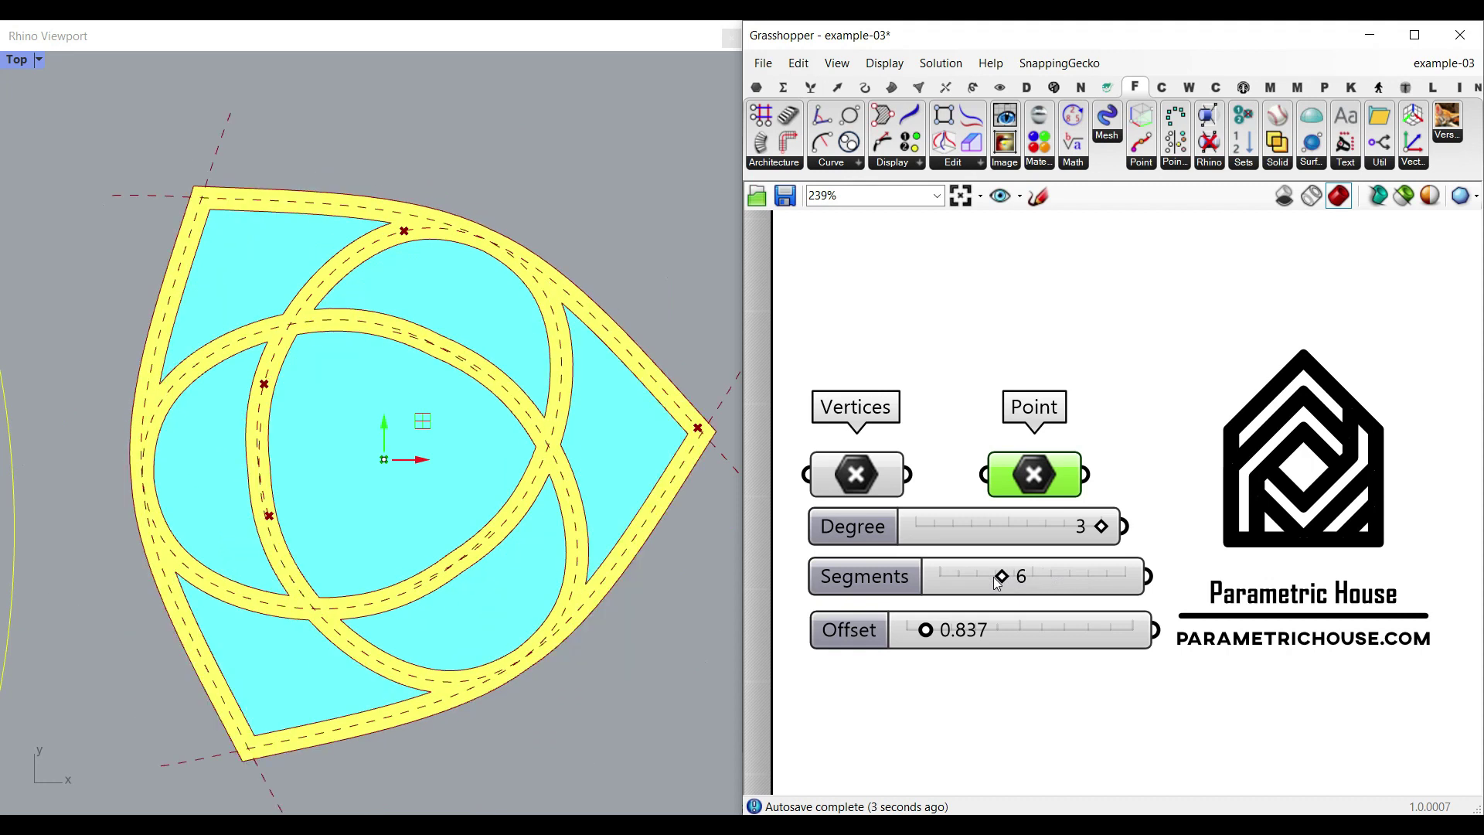
left_click_drag(931, 634, 934, 632)
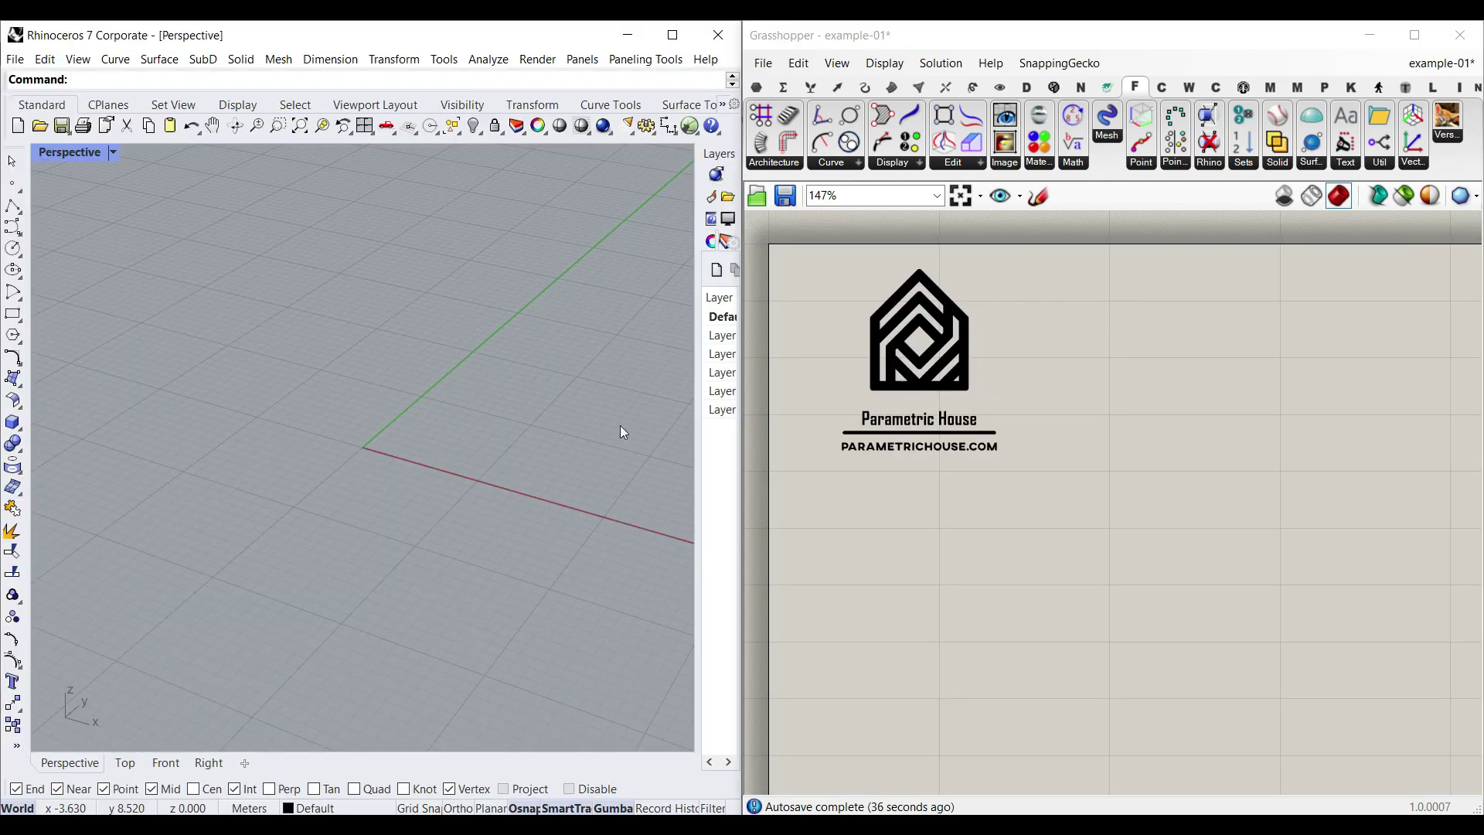
Draw a corner-to-corner rectangle enclosing the origin in the Perspective view.
scroll(1142, 473, "up", 3)
right_click_drag(628, 470, 342, 464)
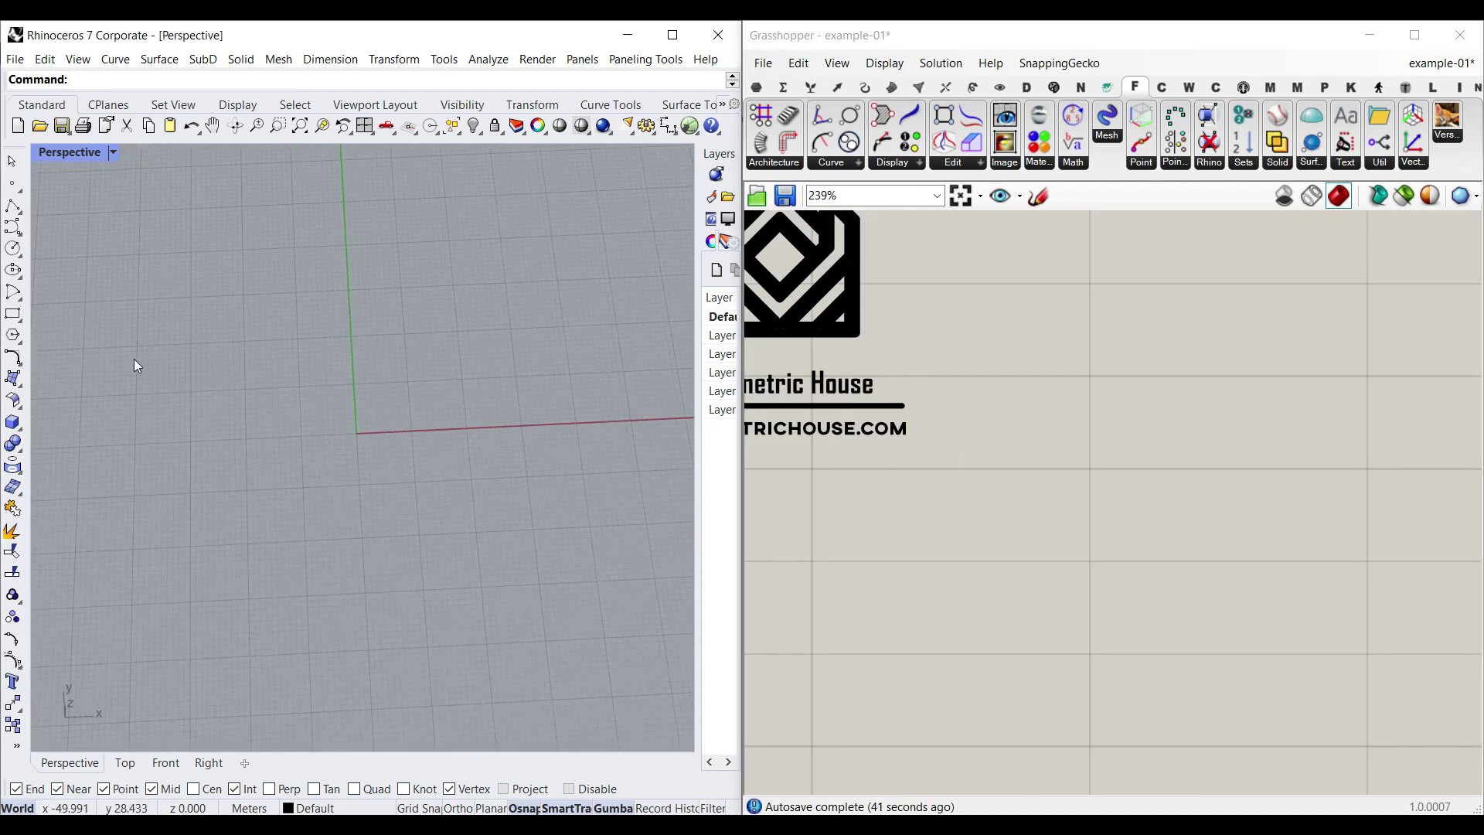
left_click(12, 314)
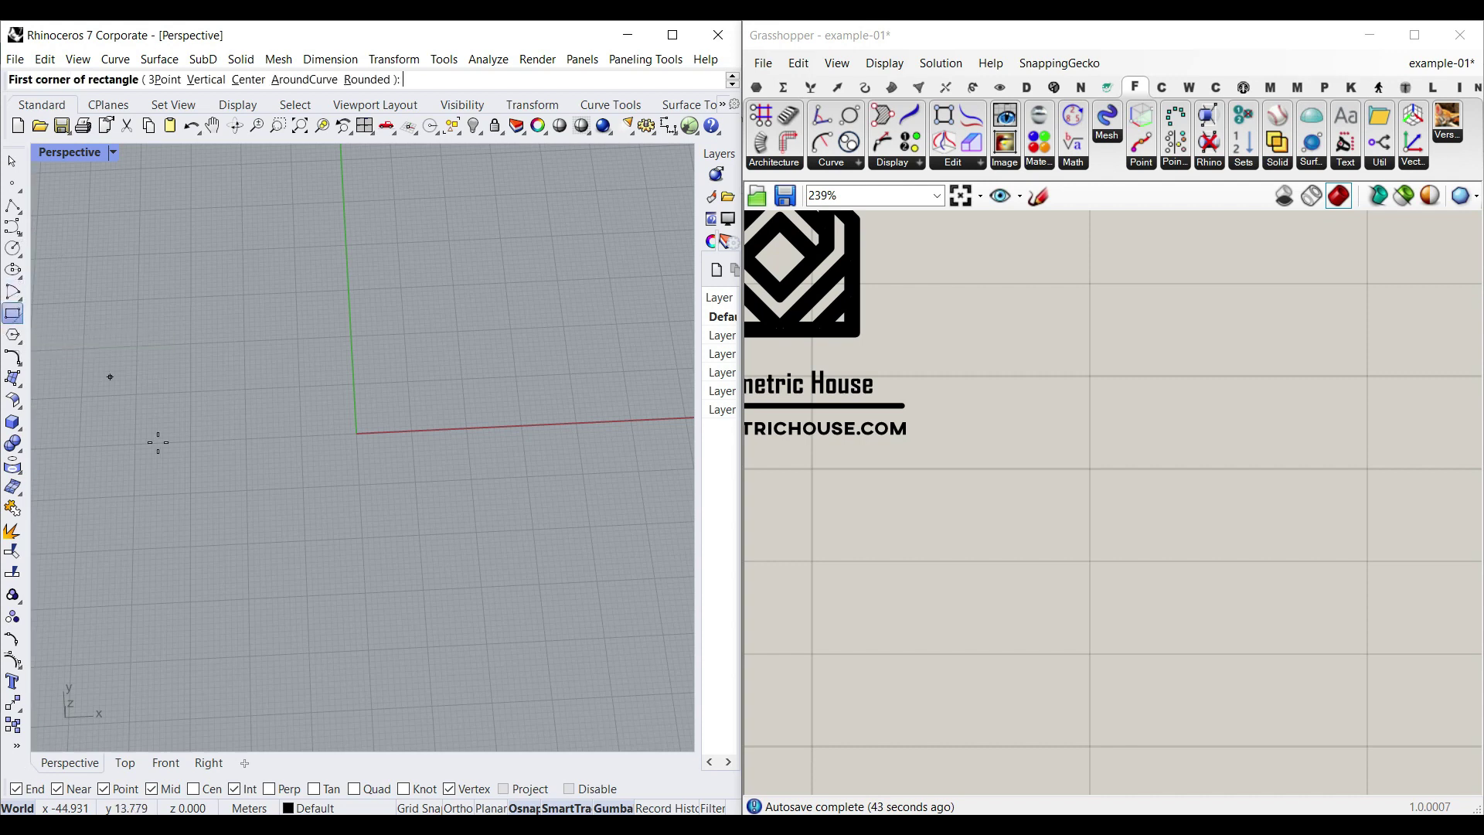
left_click(184, 338)
left_click(461, 539)
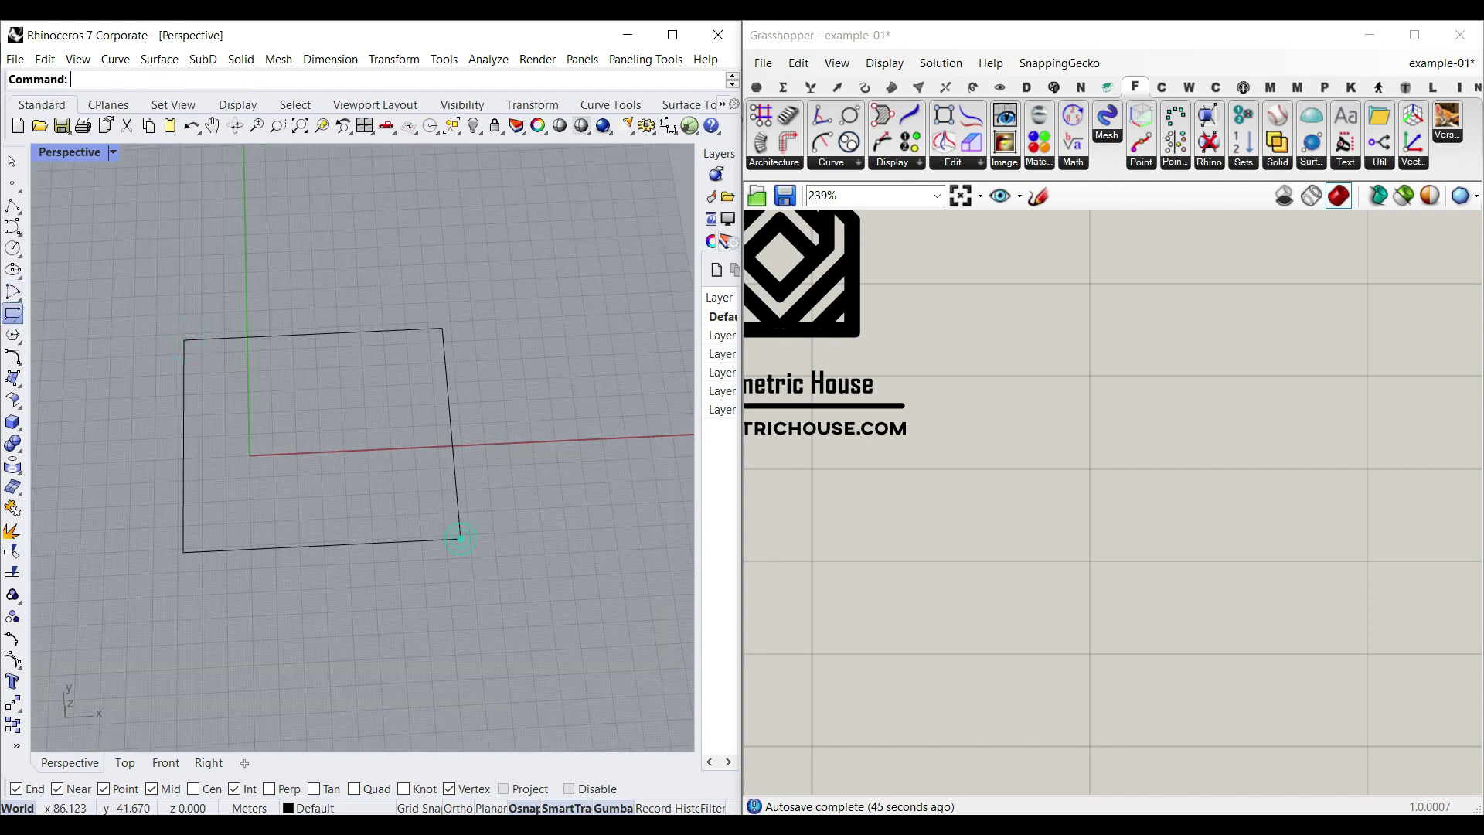
Draw a four-point zigzag polyline across the rectangle, starting and ending outside its left and right edges.
left_click(14, 206)
scroll(154, 441, "up", 2)
left_click(124, 454)
scroll(319, 348, "down", 3)
left_click(323, 370)
left_click(396, 414)
left_click(494, 377)
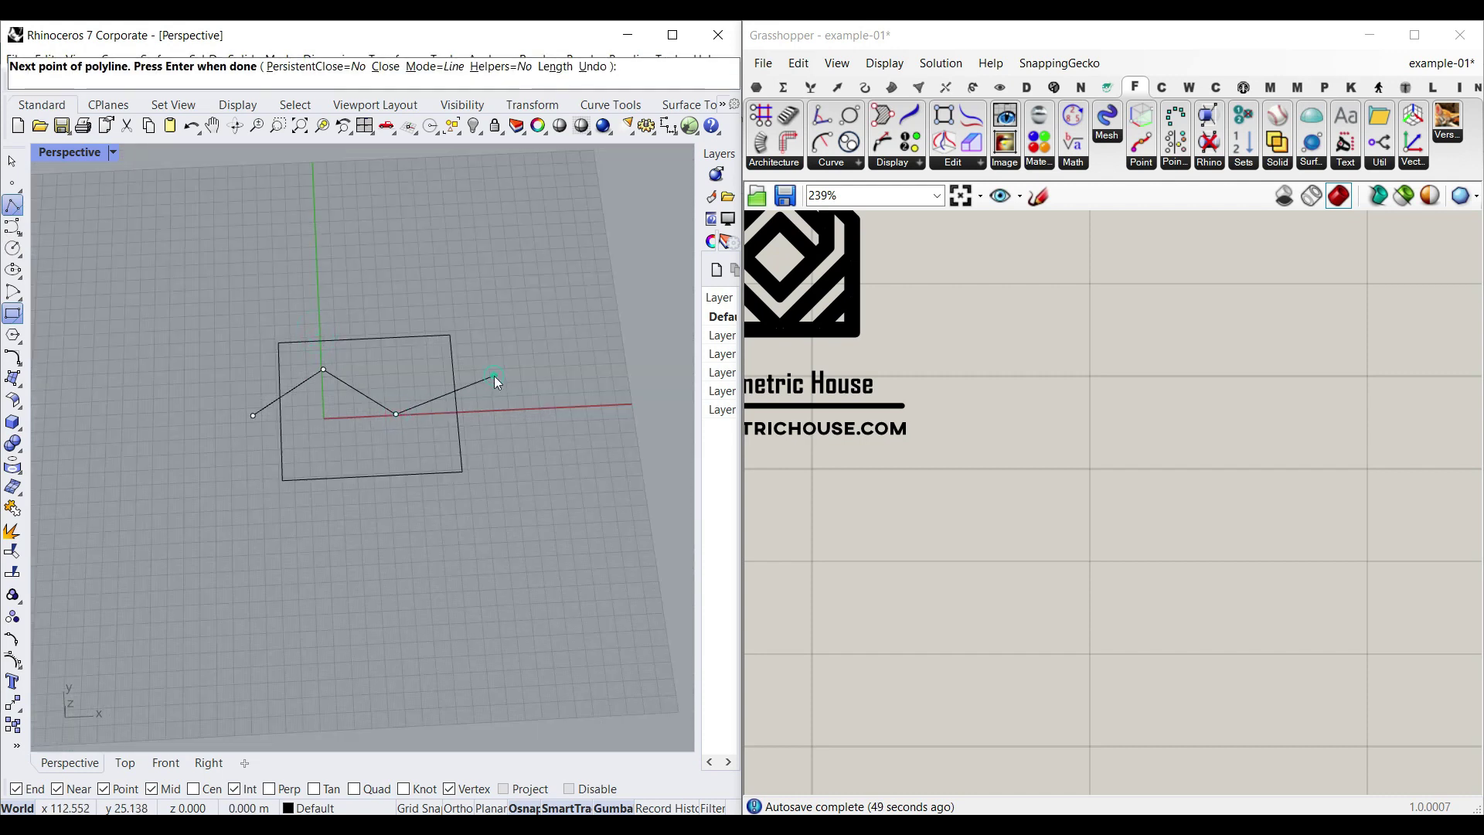
key("Return")
Draw a single straight, near-vertical line across the rectangle, extending past its upper and lower edges.
scroll(334, 458, "up", 3)
left_click(14, 206)
left_click(336, 198)
left_click(358, 545)
right_click(358, 545)
Draw a three-point degree 3 curve below the zigzag polyline, crossing both side edges of the rectangle.
left_click(12, 229)
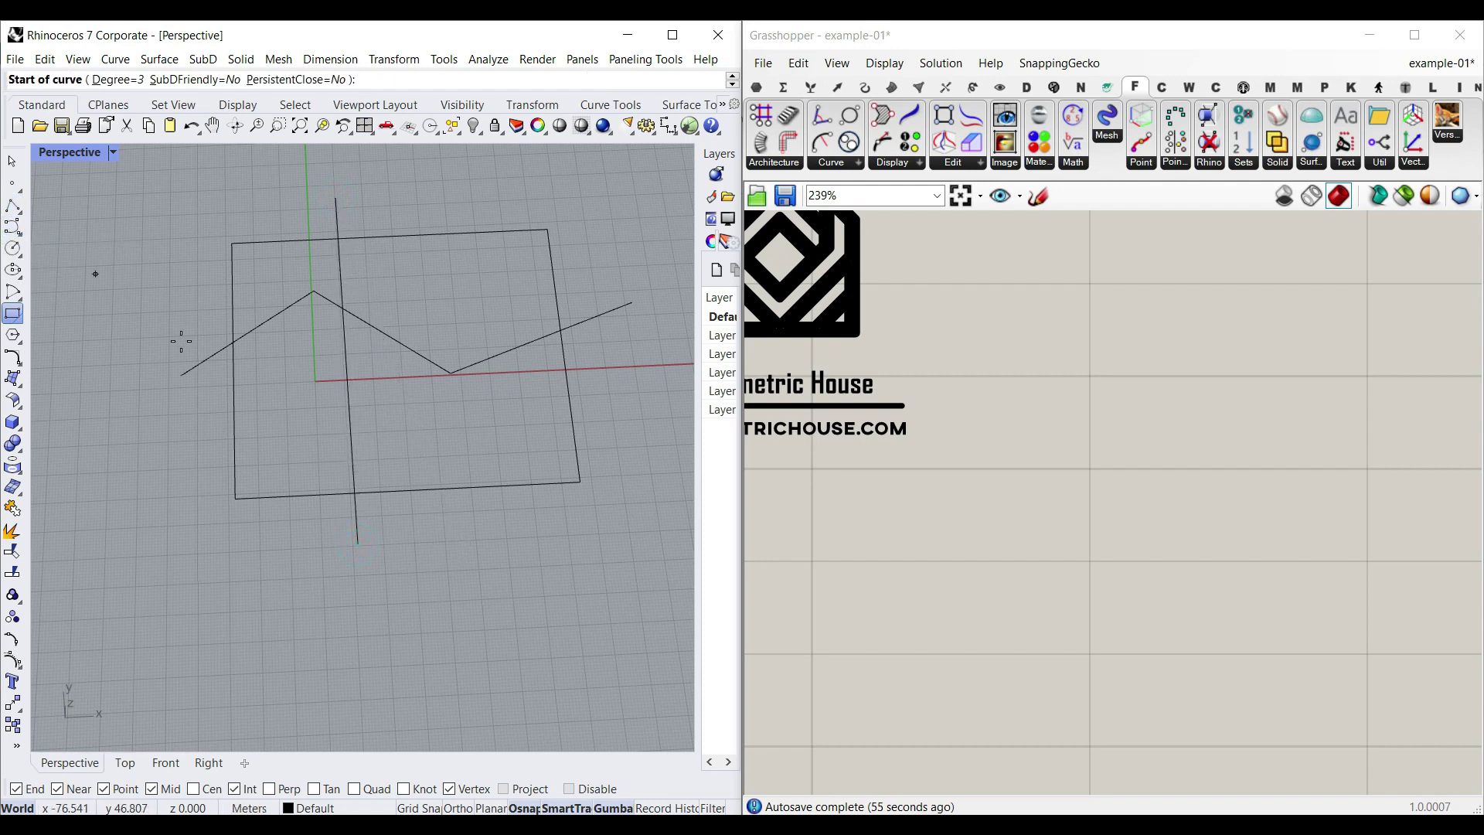
left_click(179, 415)
left_click(453, 462)
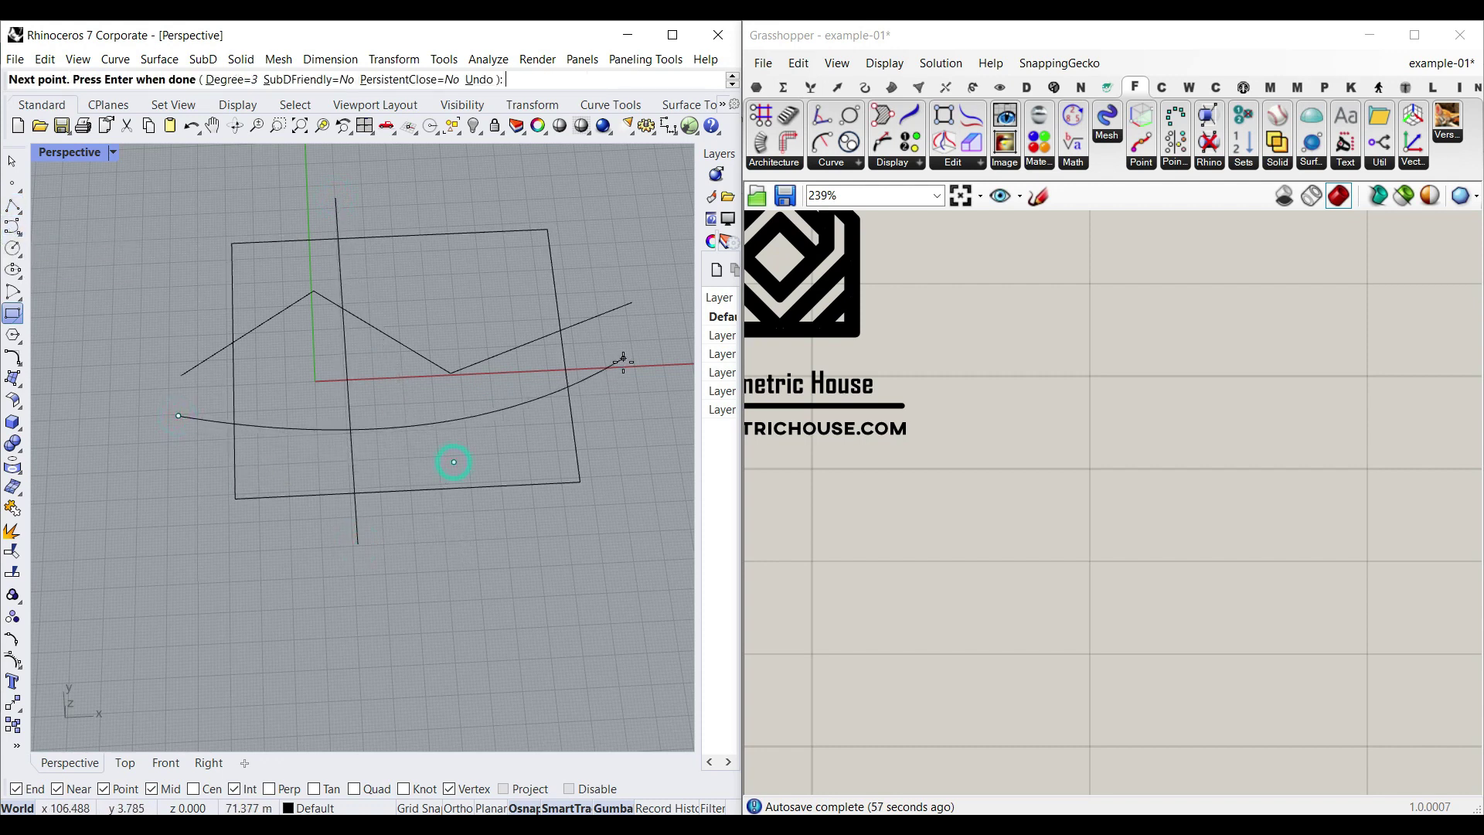
left_click(631, 391)
right_click(631, 392)
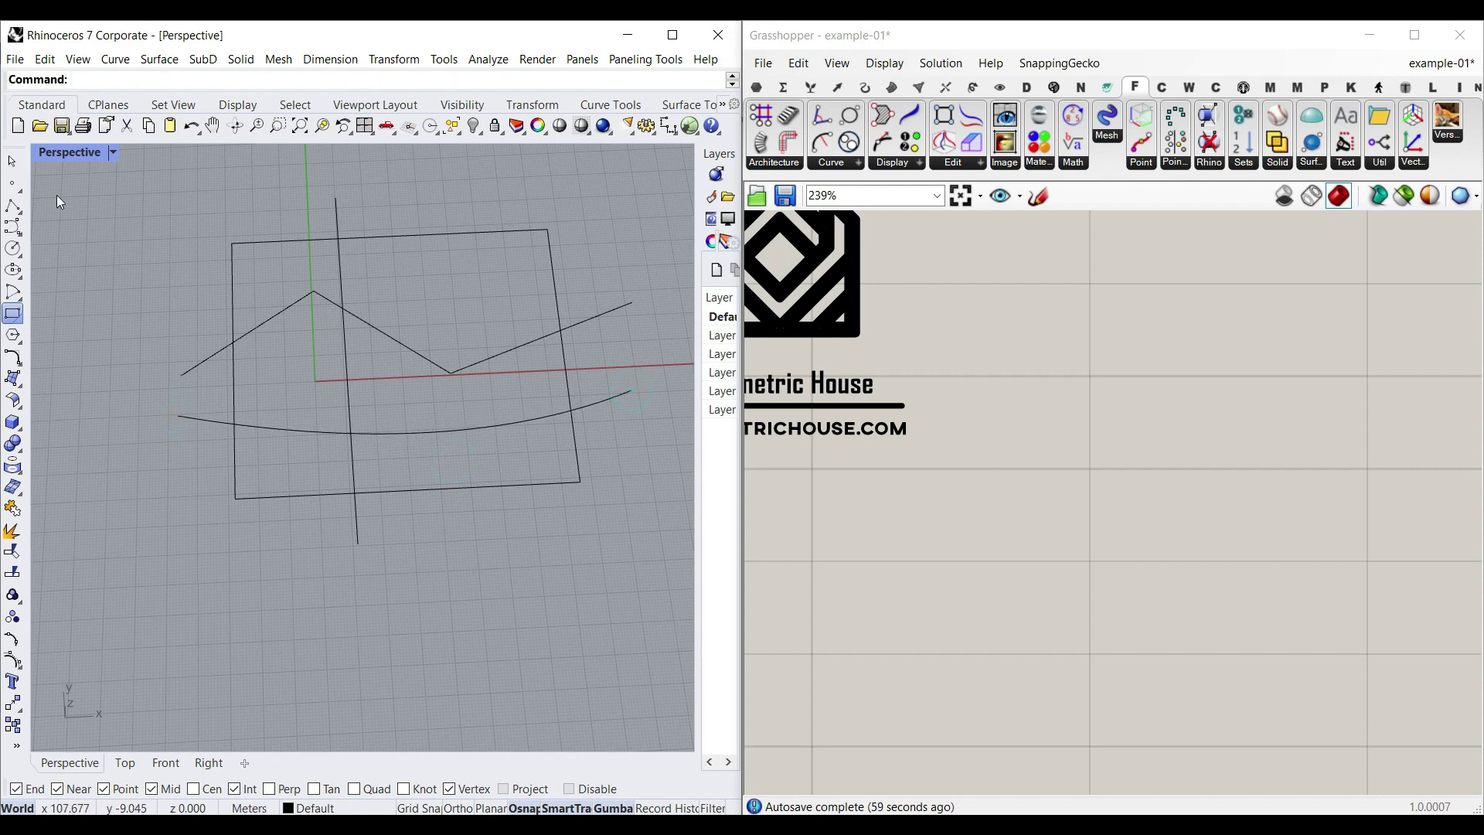
Draw a circle inside the upper-right area of the rectangle, above the zigzag polyline.
left_click(11, 249)
scroll(448, 275, "up", 2)
left_click(457, 295)
left_click(405, 300)
scroll(322, 345, "down", 2)
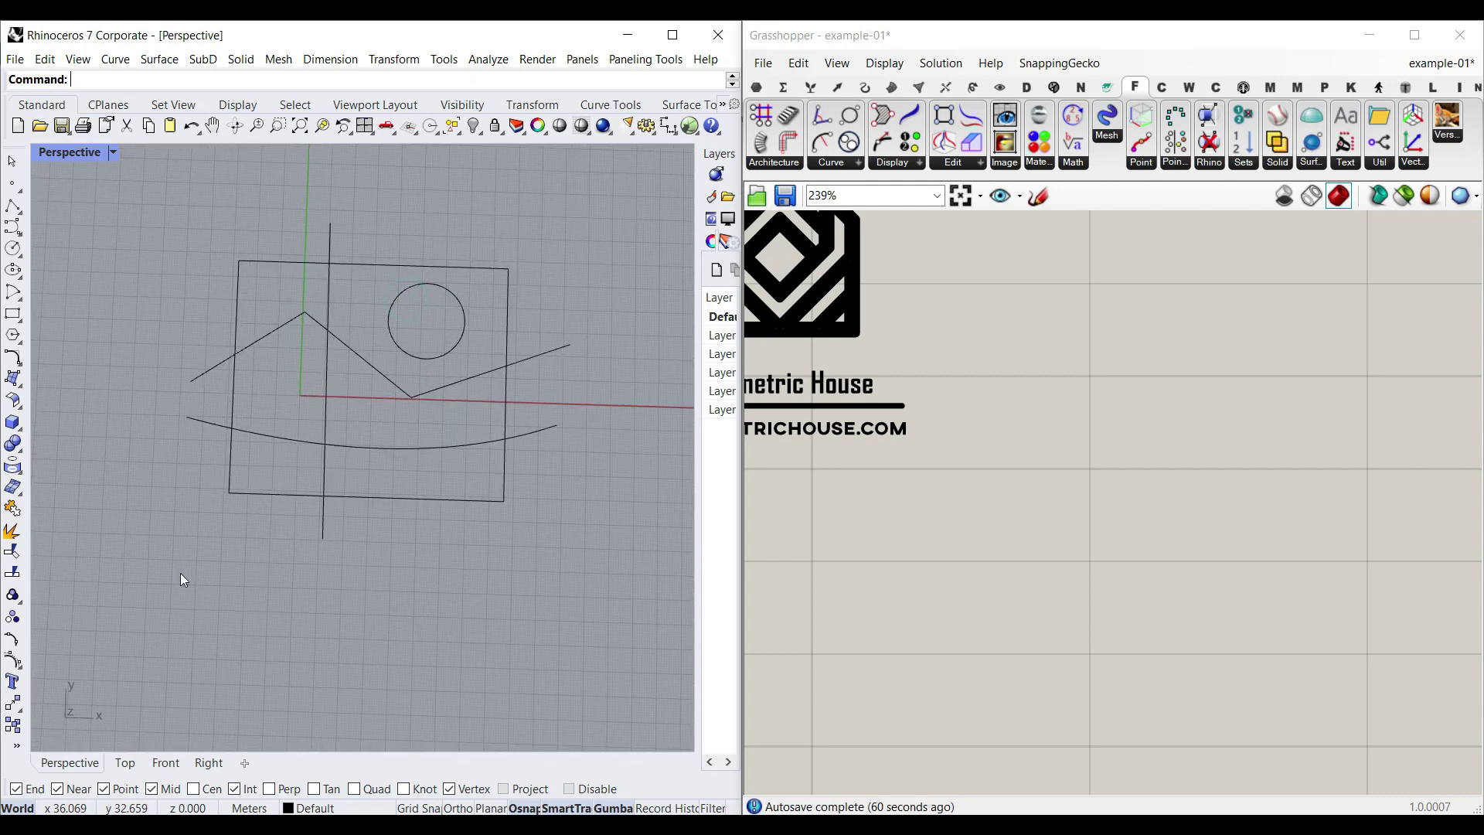
Switch to the Top view with all the drawn curves in sight.
left_click(124, 763)
scroll(360, 415, "down", 3)
scroll(429, 403, "up", 2)
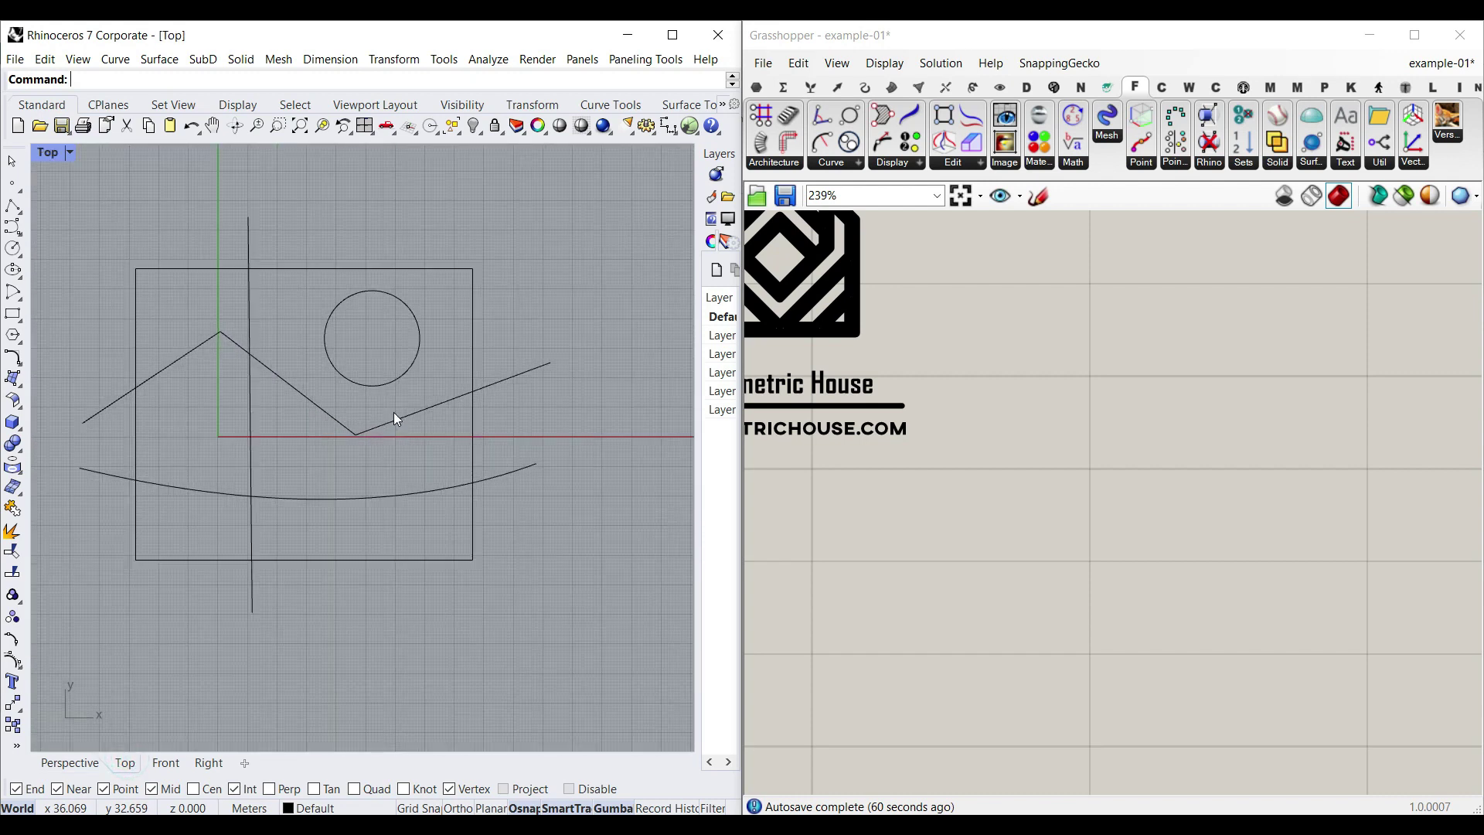
Place a Curve parameter on the Grasshopper canvas below the logo.
right_click_drag(962, 345, 1177, 478)
left_click(757, 87)
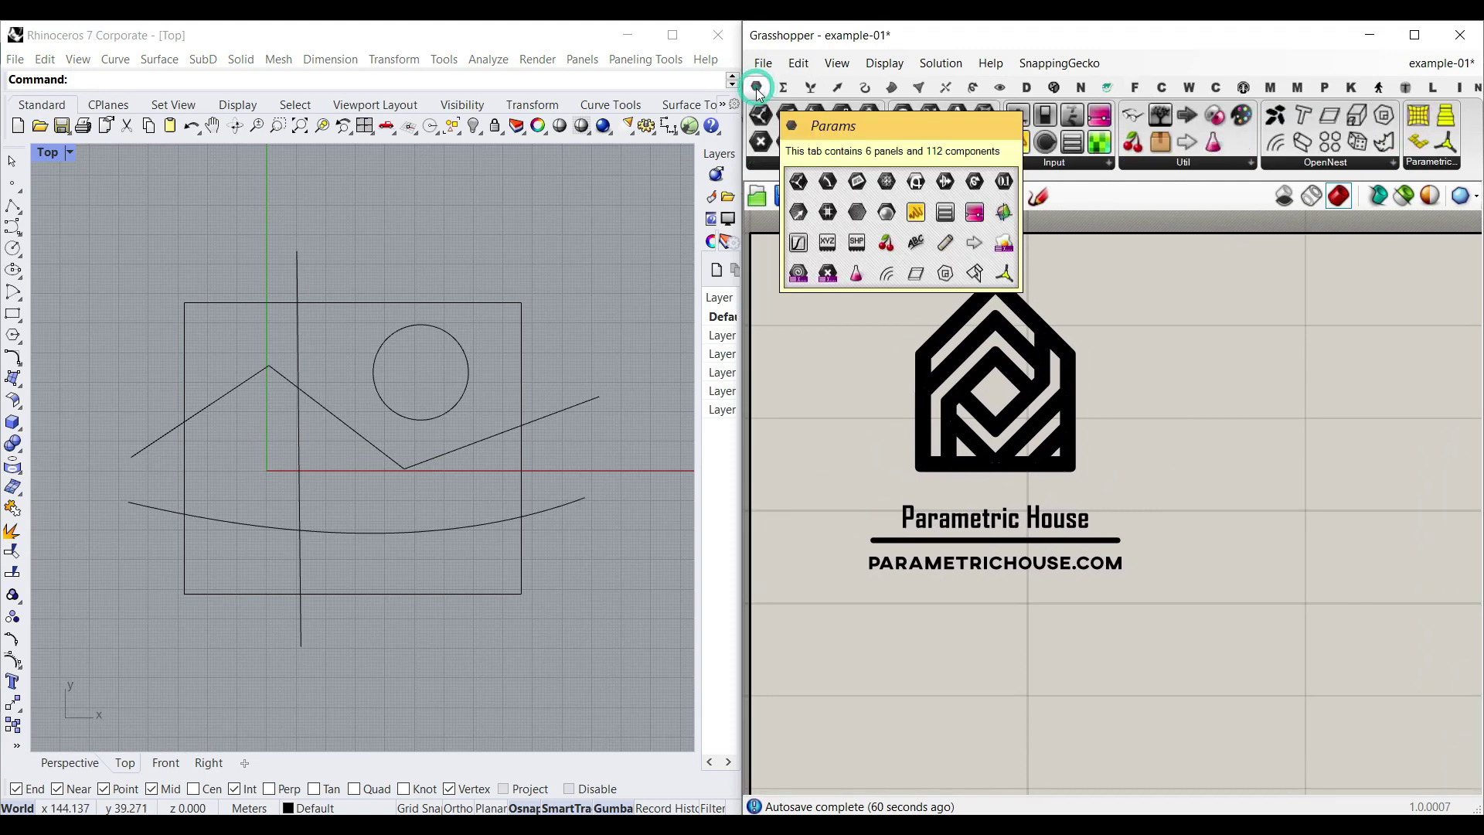
left_click_drag(1050, 293, 994, 658)
Reference all the drawn Rhino curves in the Curve parameter as multiple curves.
right_click(957, 659)
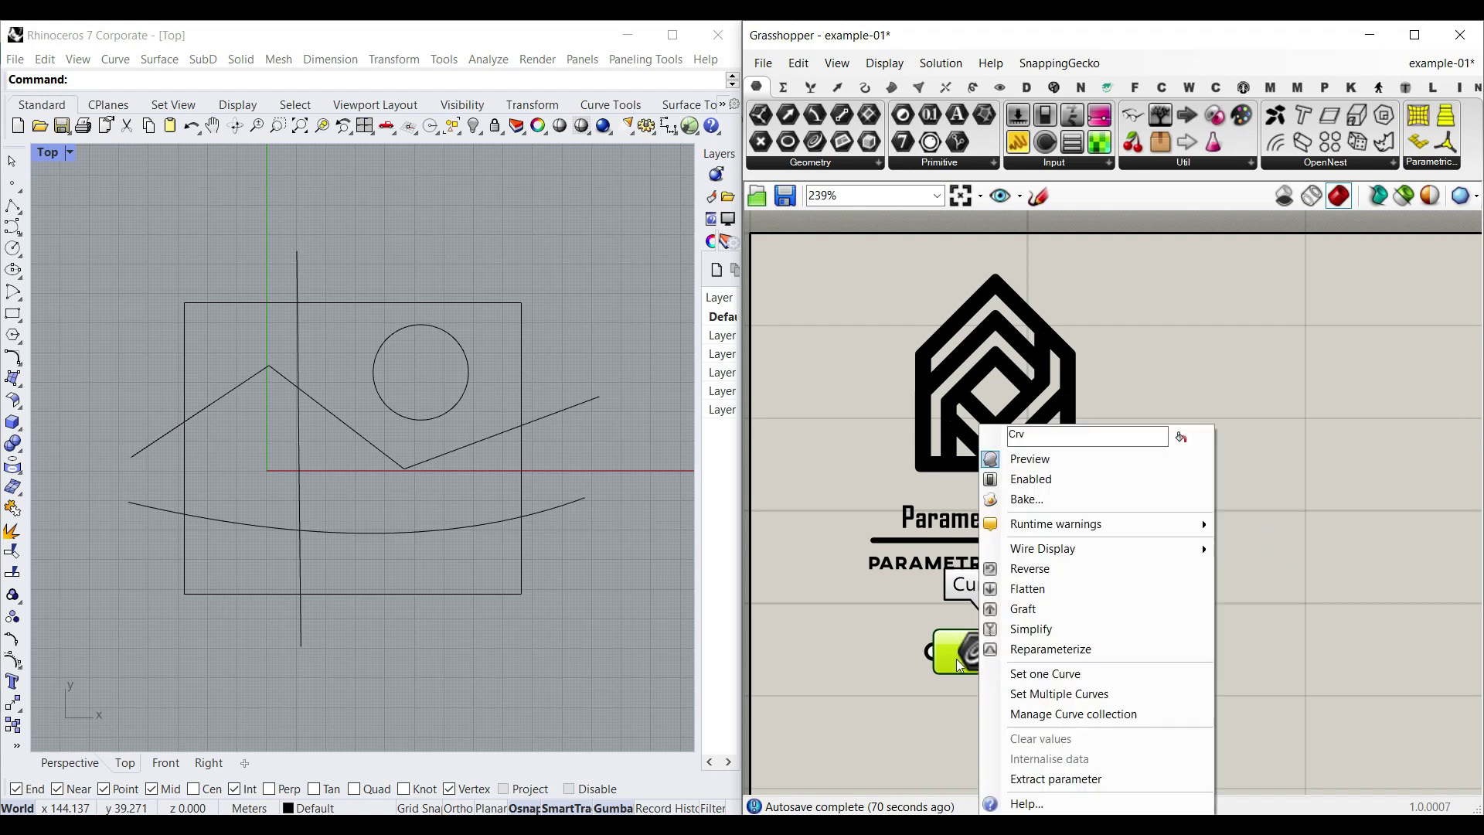
left_click(1038, 694)
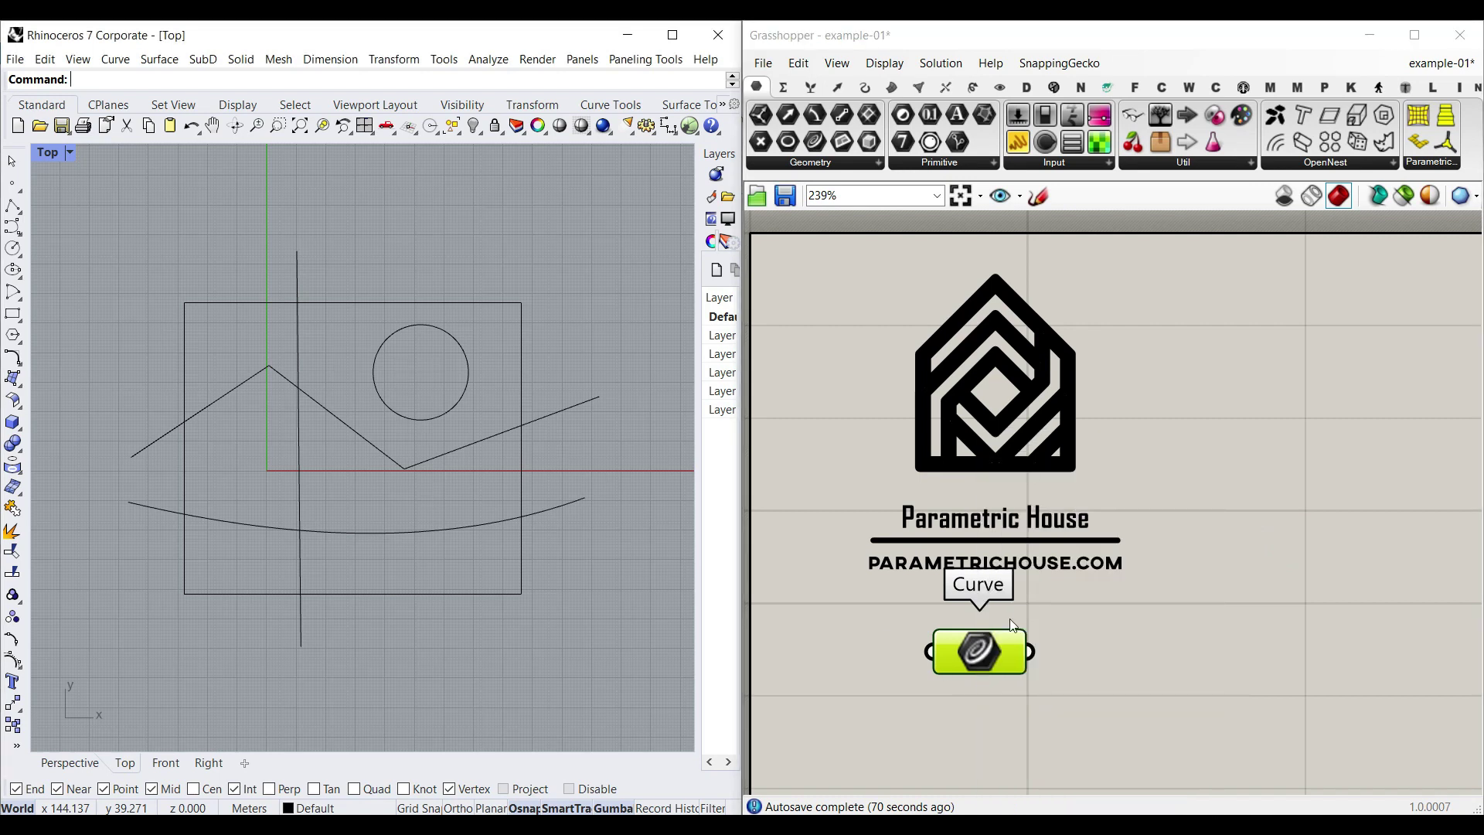
right_click(989, 644)
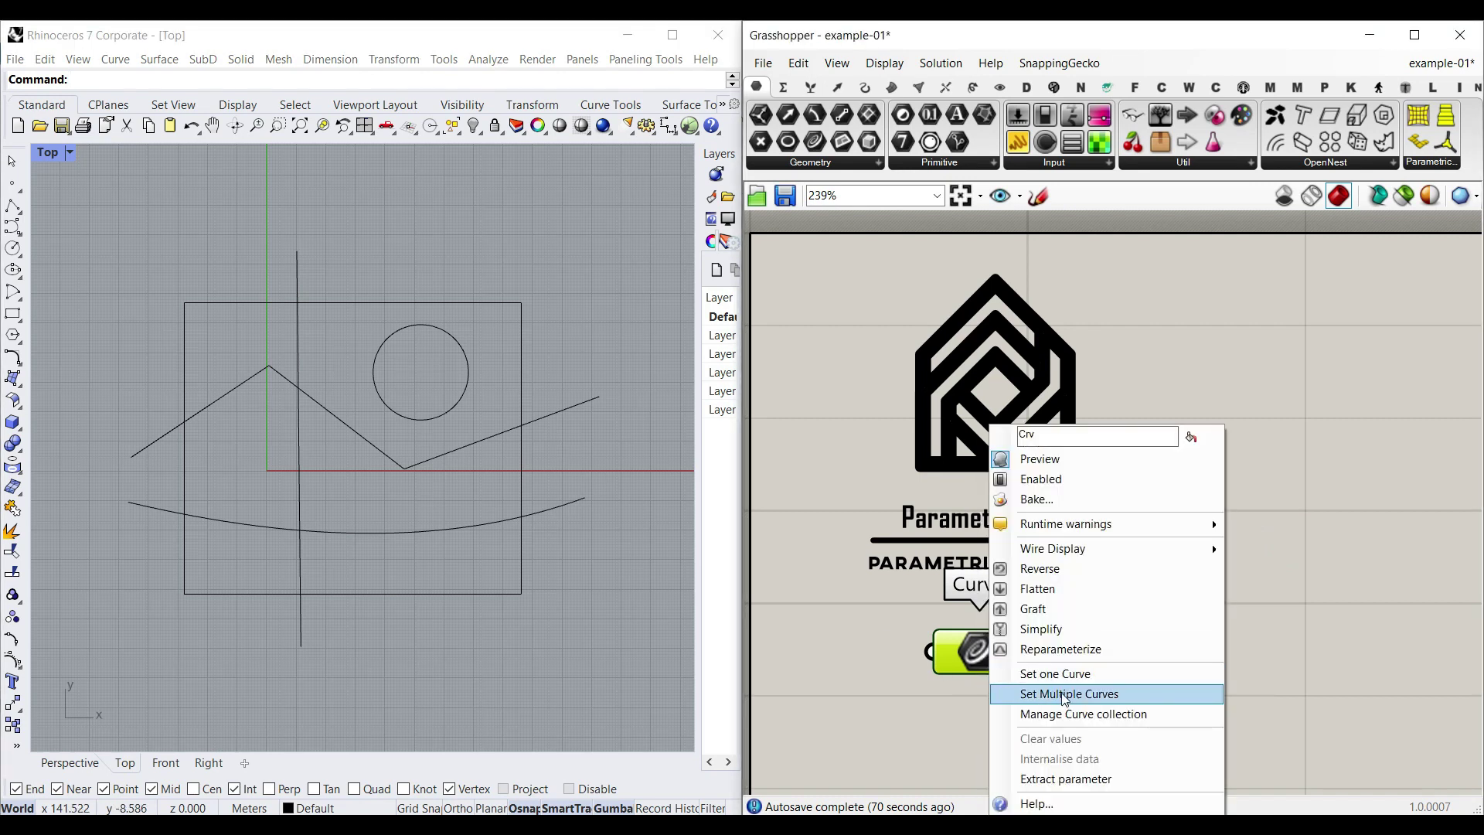
left_click(1063, 694)
left_click_drag(619, 611, 116, 237)
key("Return")
scroll(1082, 606, "up", 5)
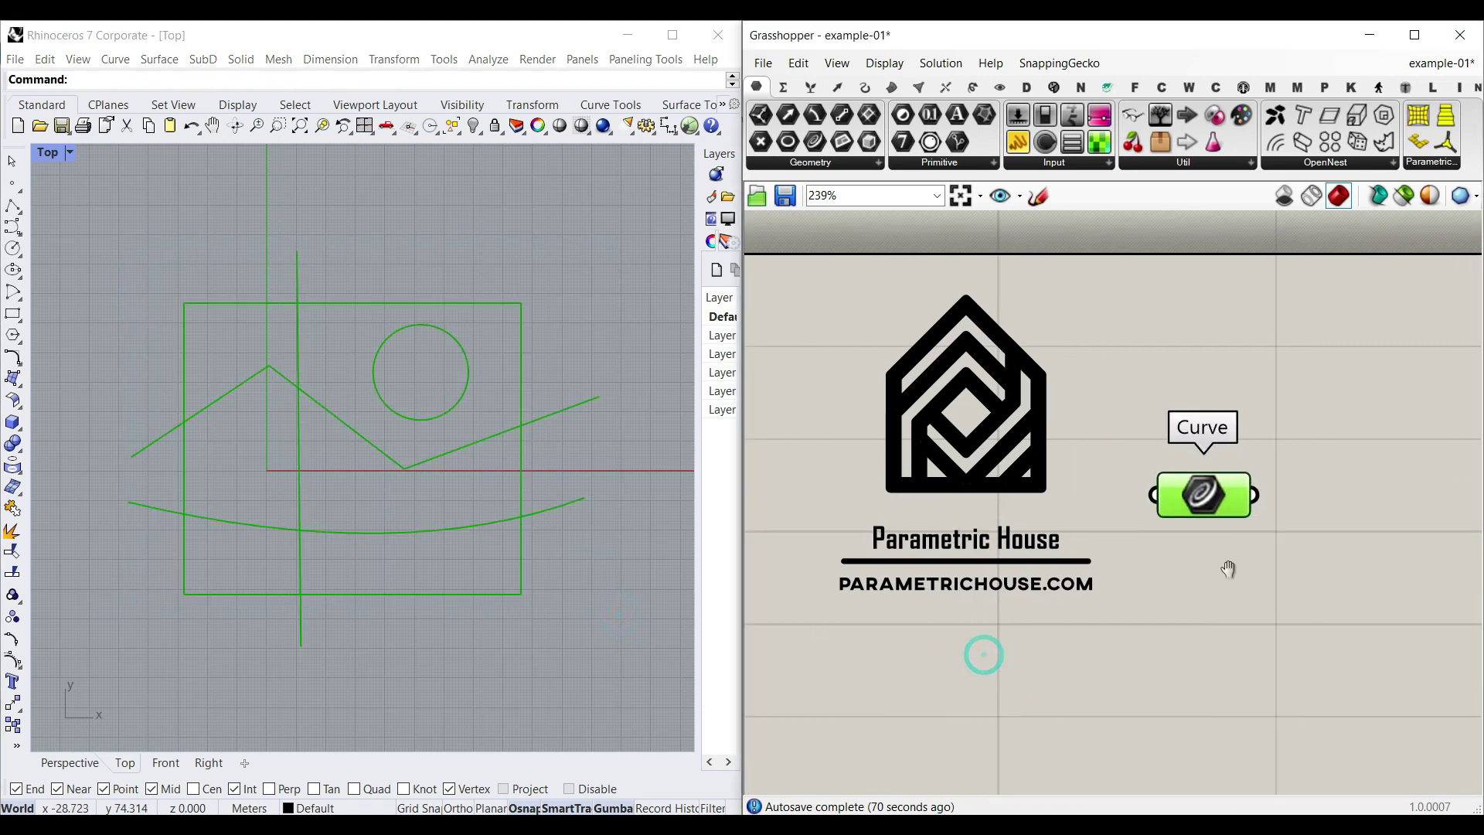
left_click(1112, 517)
left_click(449, 309)
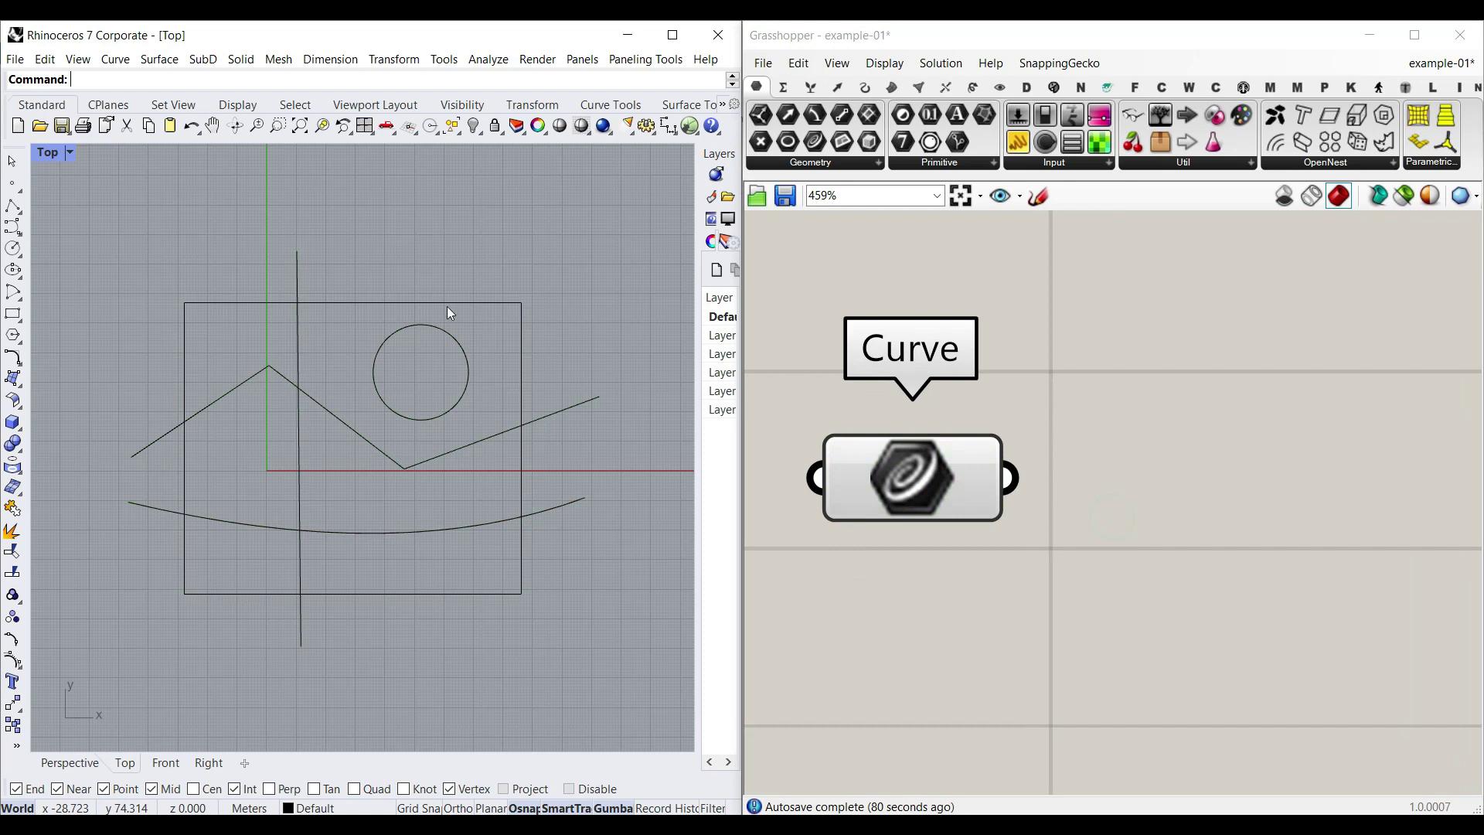
Add the Offset Intersection component to the canvas beside the Curve parameter.
left_click(1140, 90)
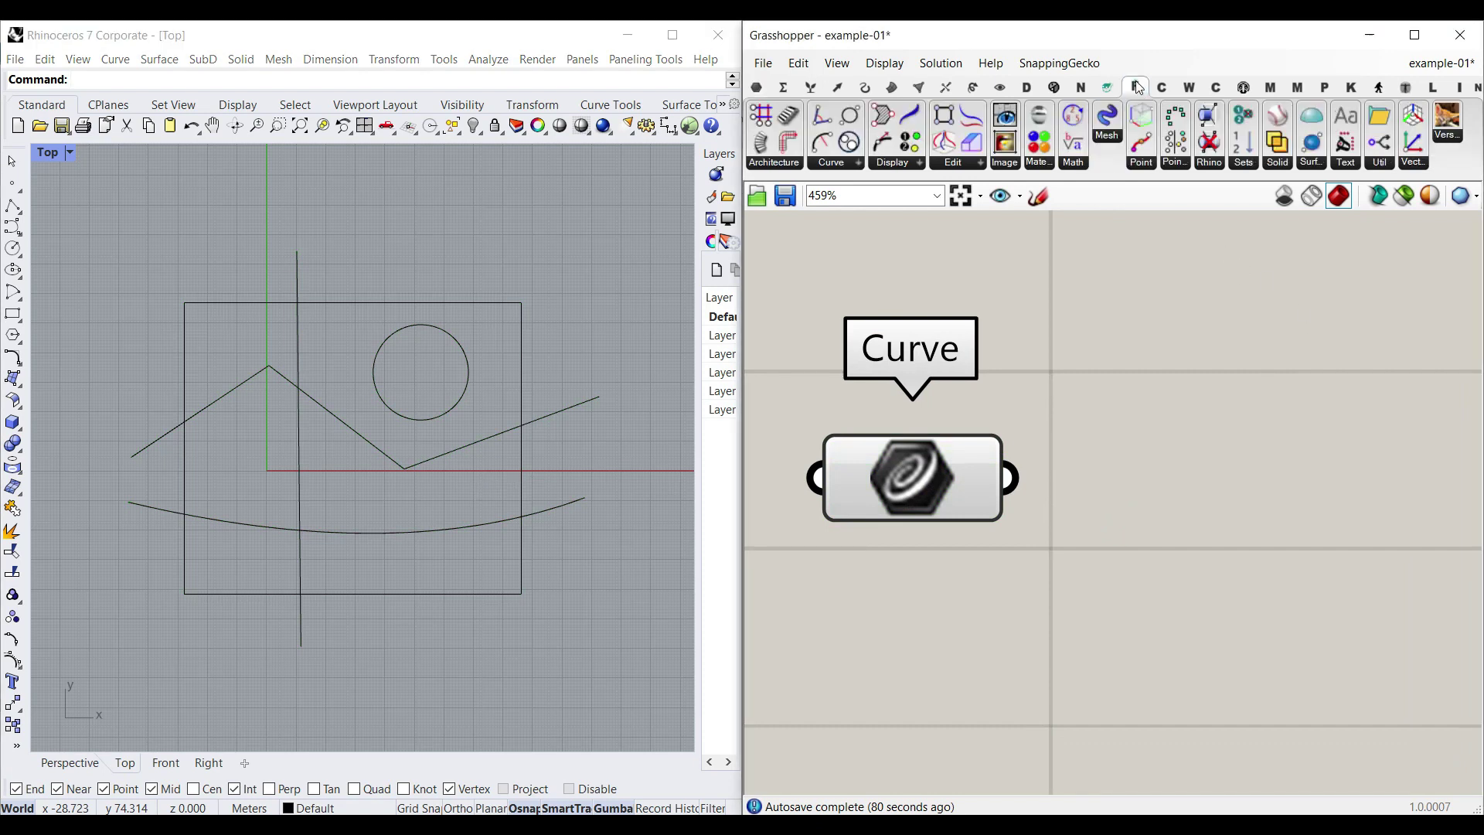
left_click(837, 164)
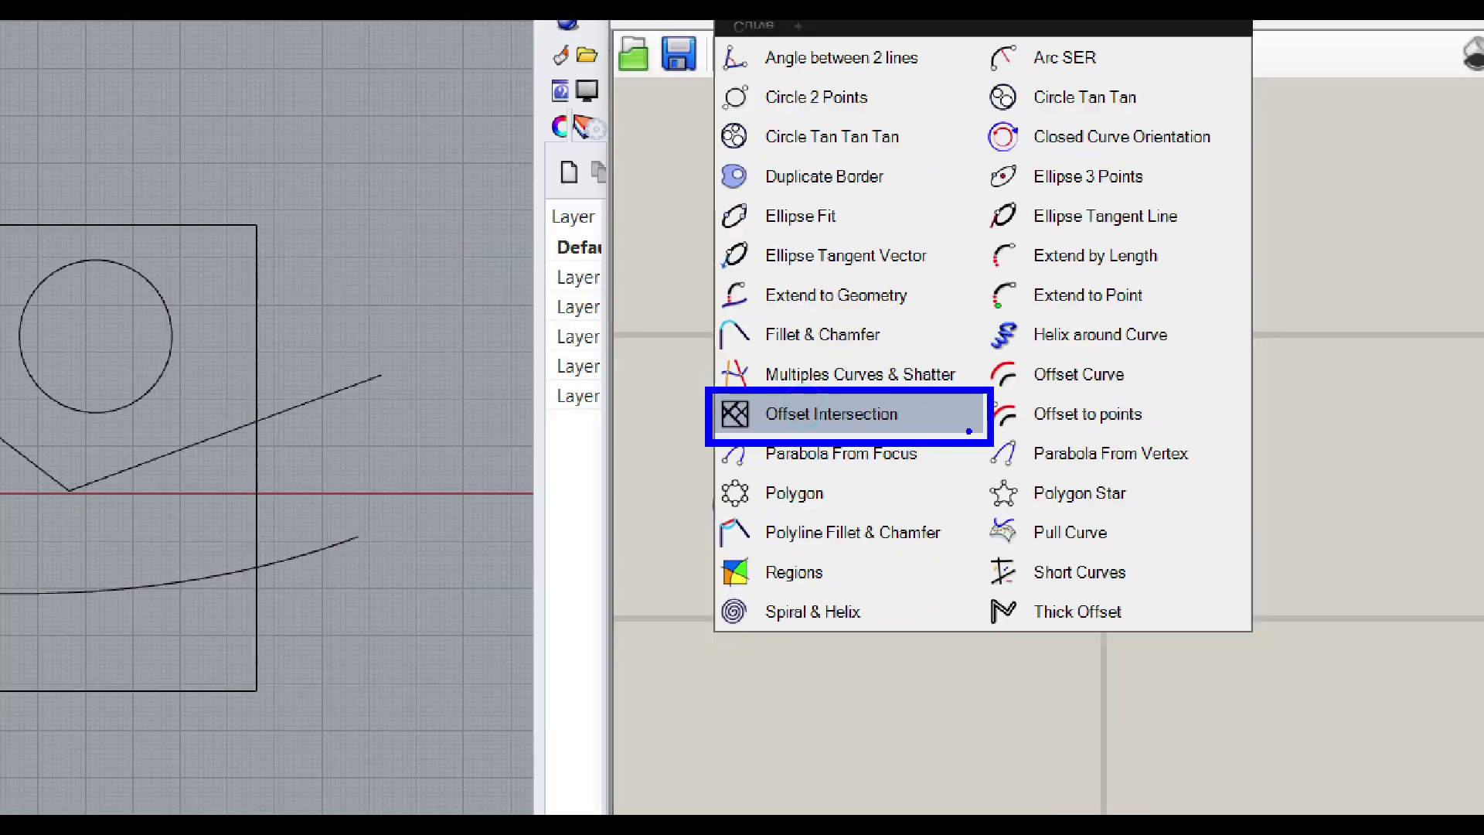
left_click(804, 408)
left_click(848, 171)
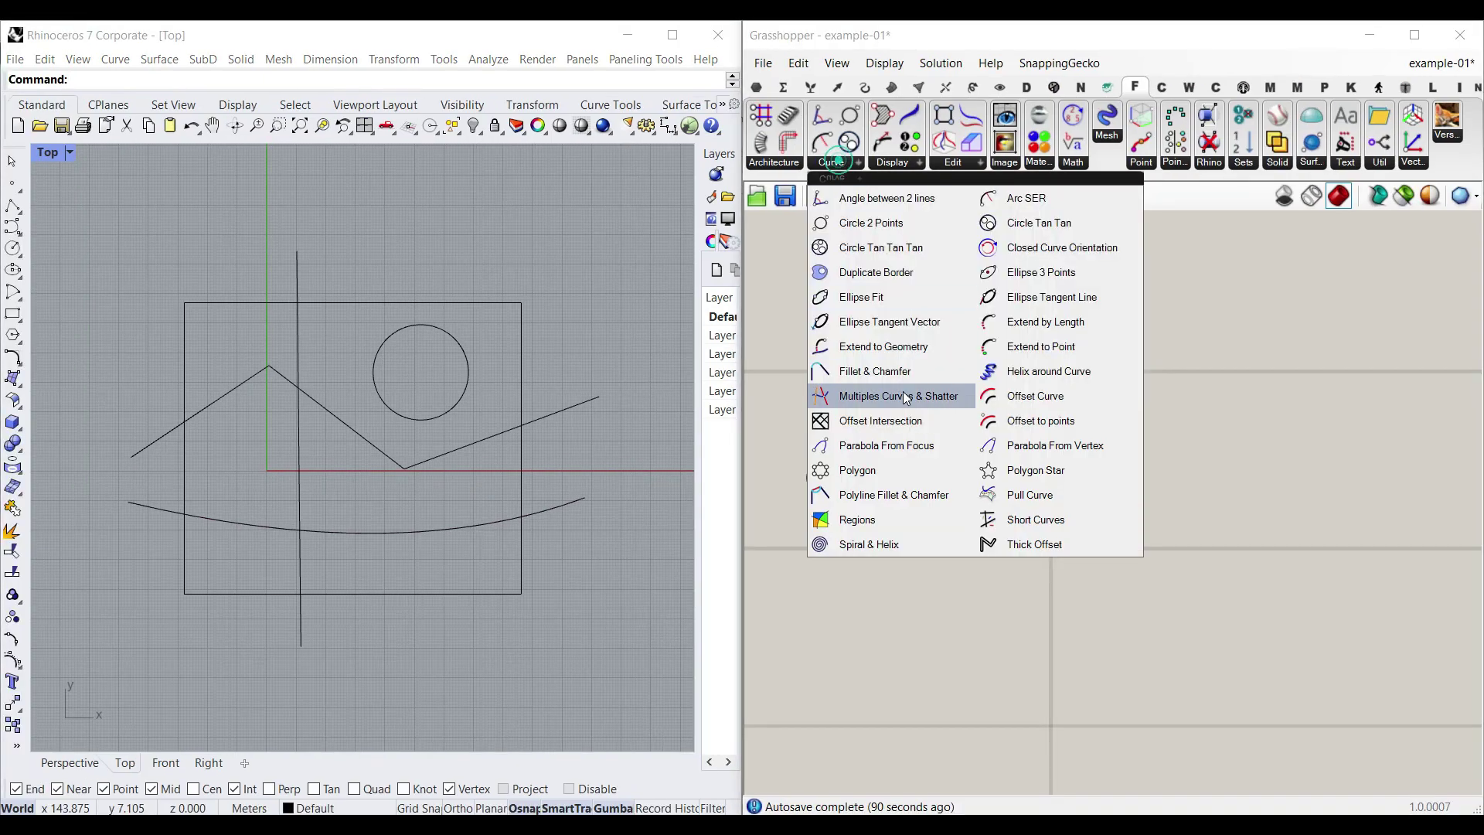
left_click(876, 426)
left_click(1263, 555)
left_click_drag(1221, 464, 1197, 571)
Connect the Curve parameter to the Offset Intersection component's curve input (C).
right_click_drag(1012, 500, 1028, 461)
left_click_drag(1022, 450, 1164, 435)
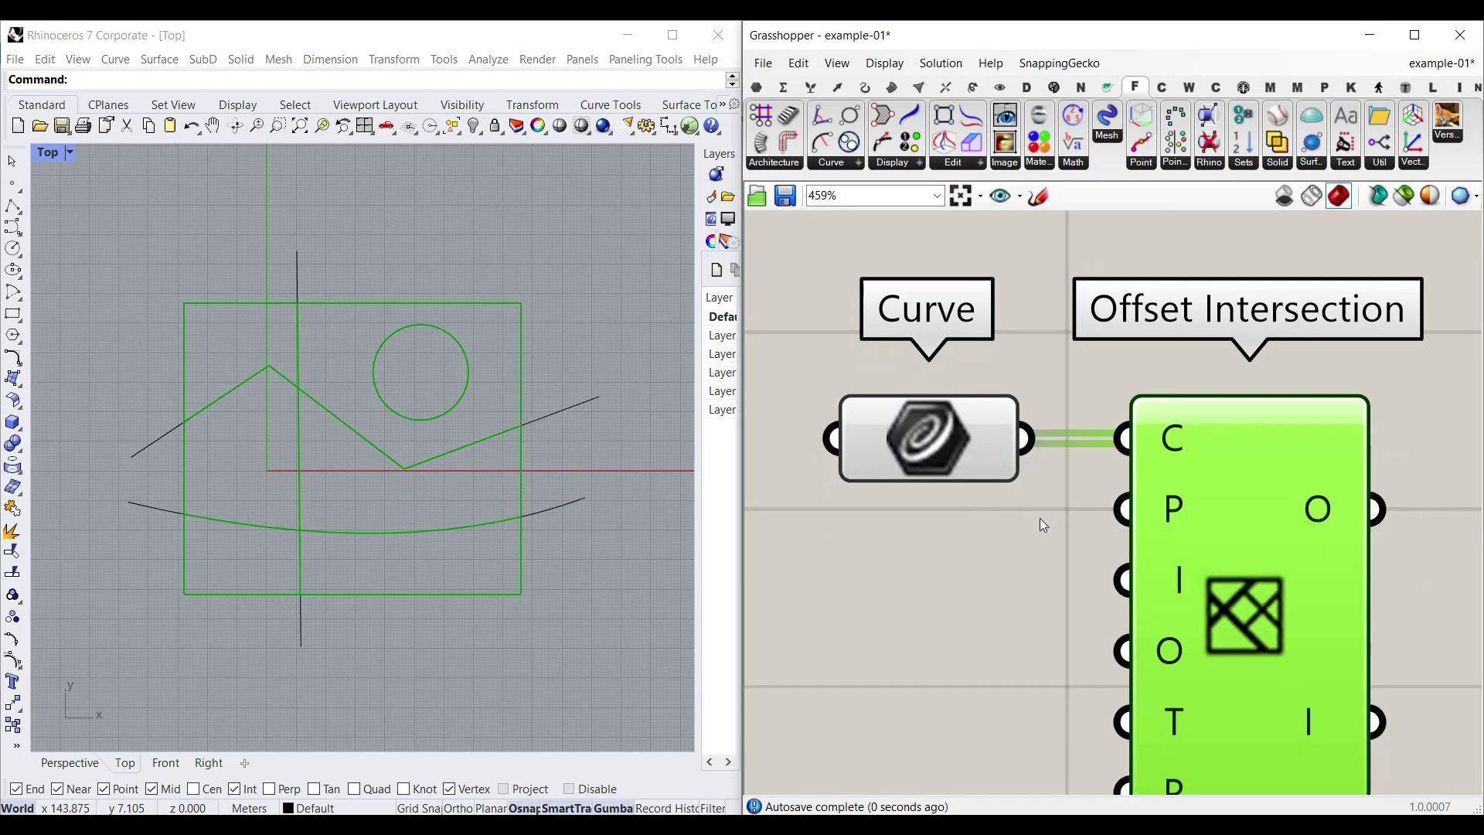
scroll(1040, 518, "down", 5)
left_click(1021, 460)
scroll(1013, 460, "up", 3)
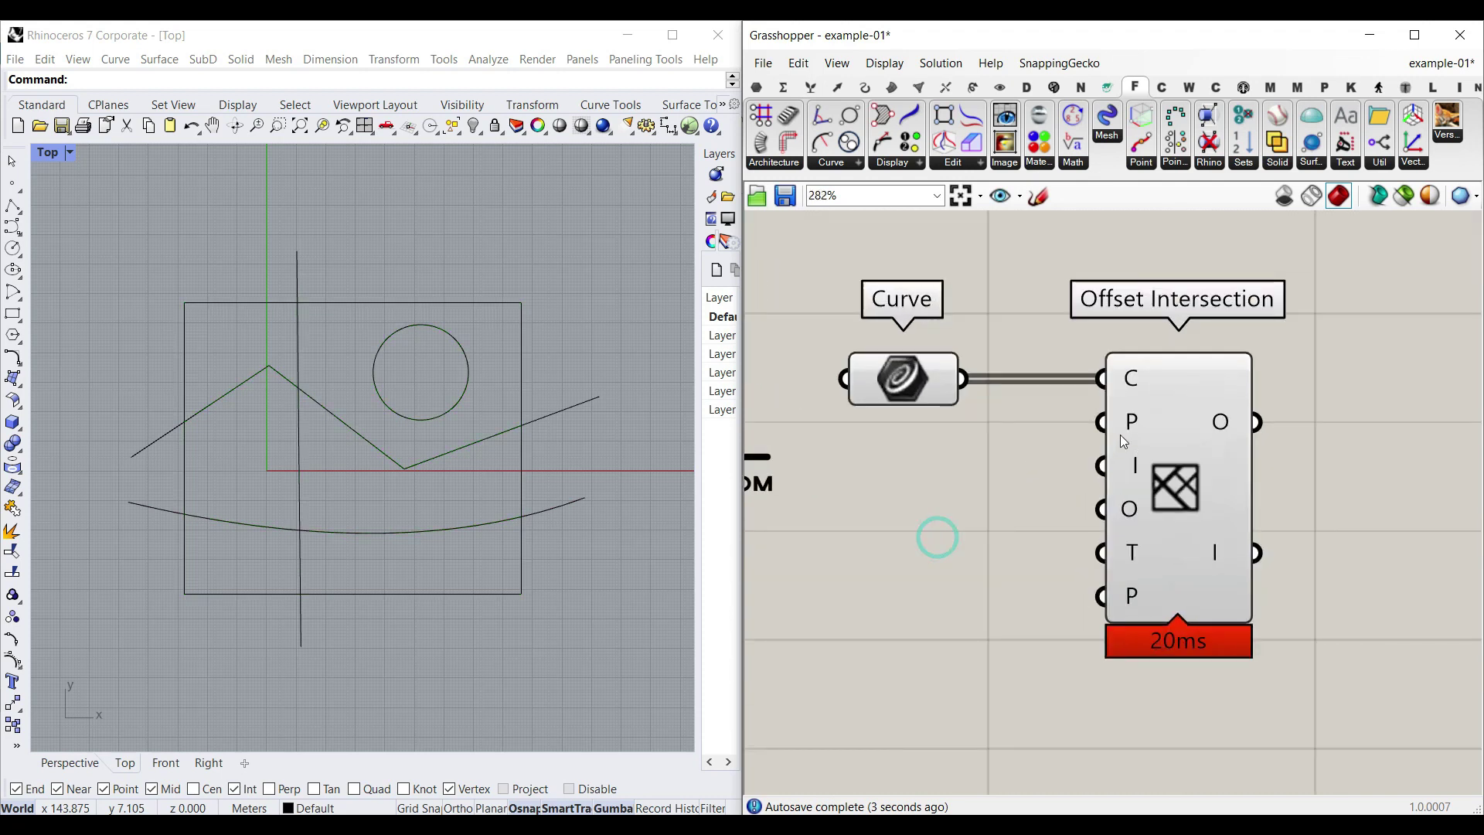
In the Perspective view, rotate all the drawn curves upright out of the ground plane.
left_click(70, 763)
right_click_drag(374, 540, 364, 426)
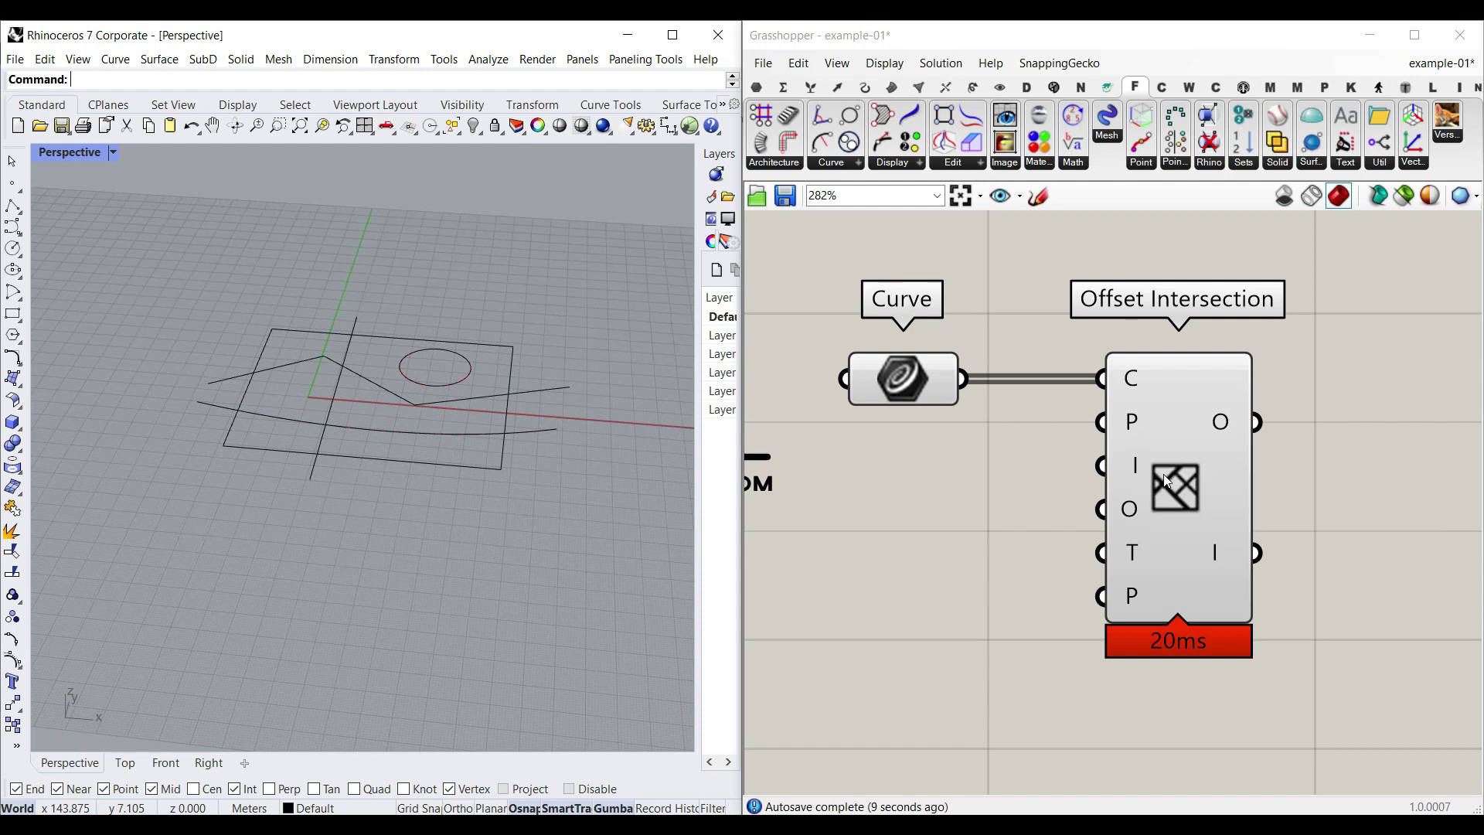
left_click_drag(1131, 431, 1220, 432)
left_click(896, 540)
left_click_drag(532, 495, 272, 359)
right_click_drag(452, 402, 373, 401)
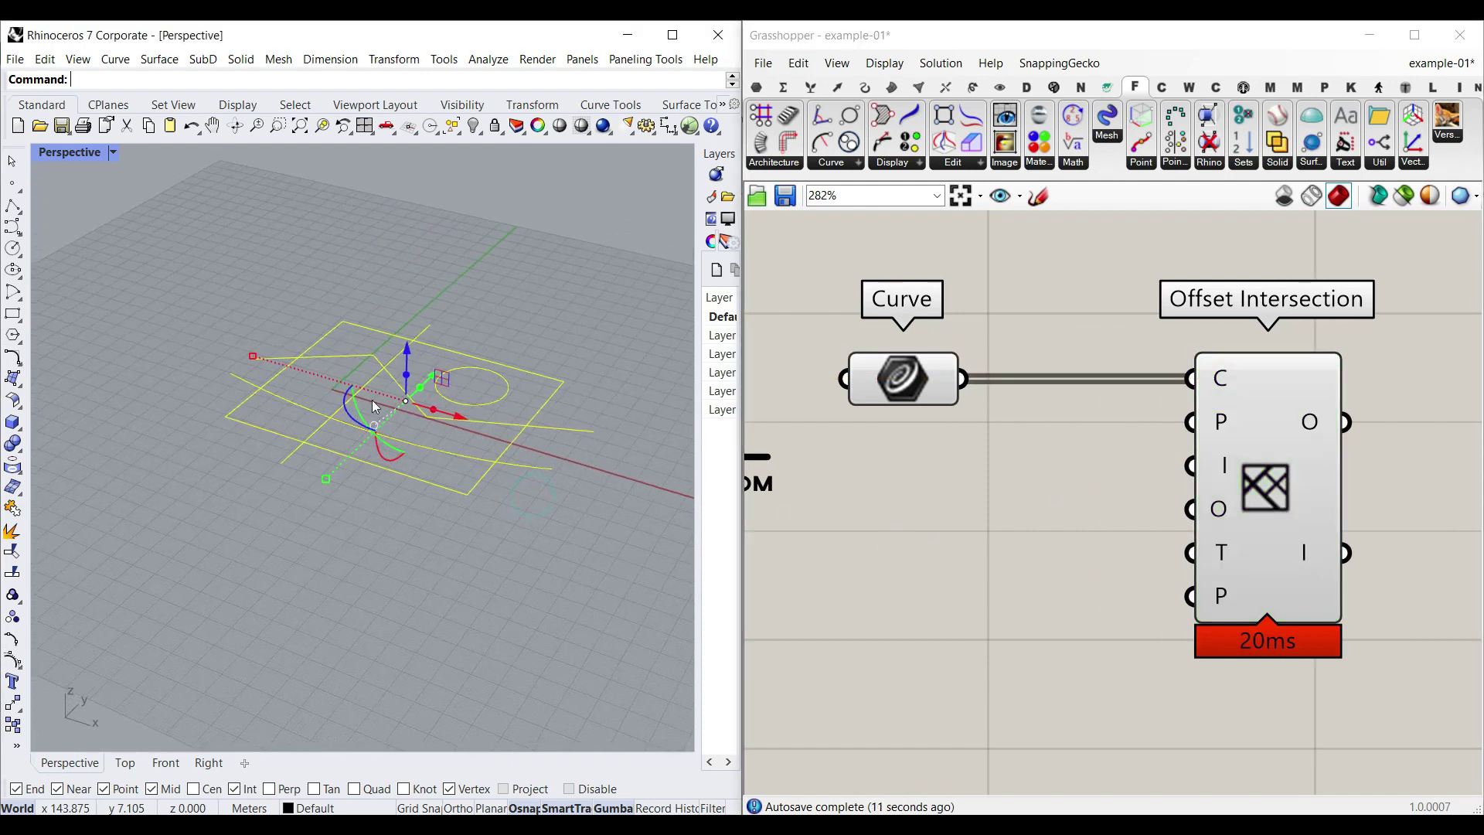
left_click_drag(390, 462, 462, 436)
left_click(609, 347)
right_click_drag(433, 387, 351, 393)
scroll(352, 394, "up", 2)
Add an XZ Plane component and connect it to the Offset Intersection's plane input (P).
double_click(973, 468)
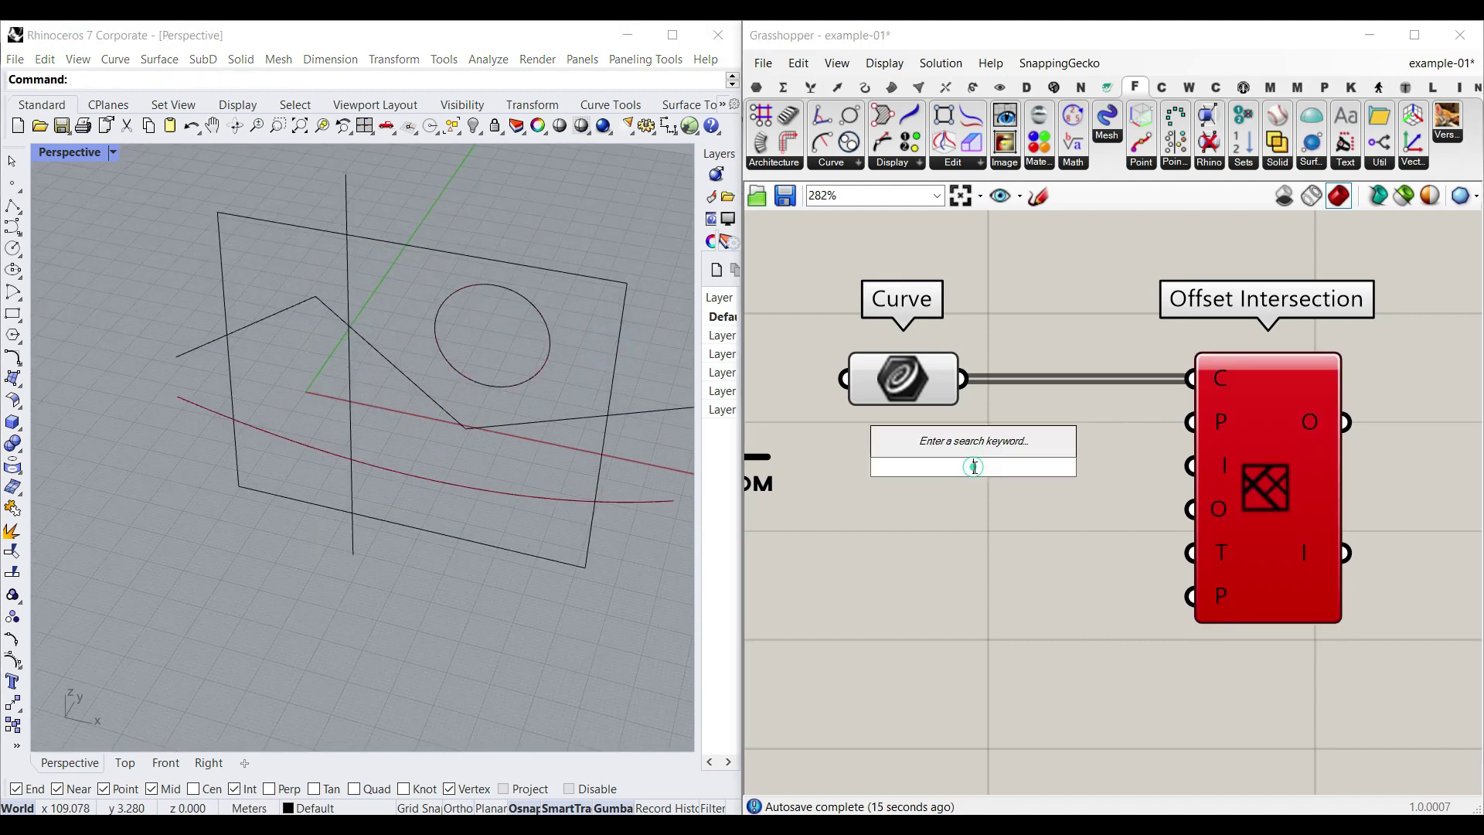
type("xz")
key("Return")
left_click_drag(1048, 466, 1191, 422)
Undo the rotation of the drawn curves and delete the XZ Plane component.
right_click_drag(680, 464, 448, 462)
key("ctrl+z")
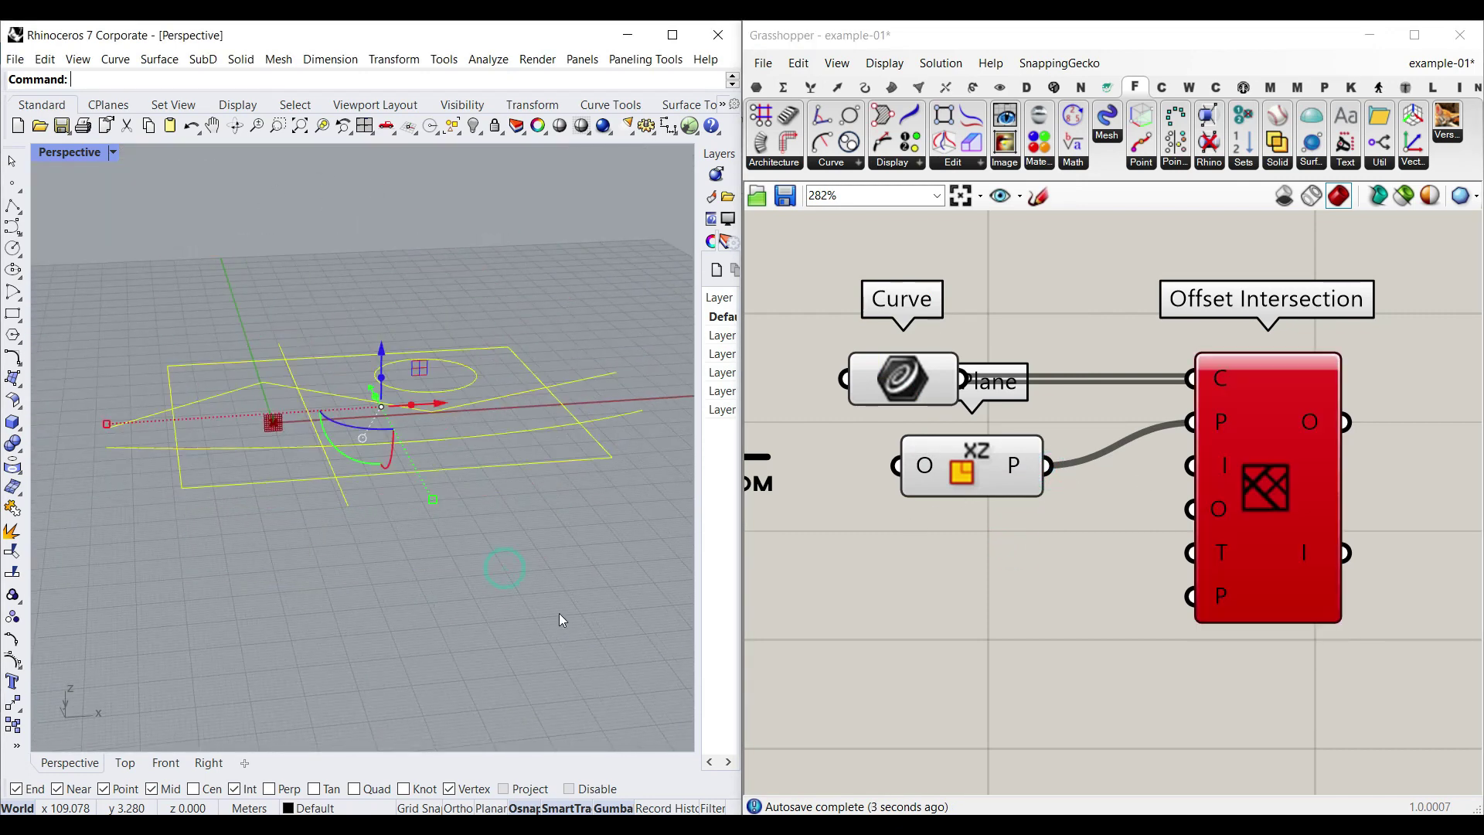
left_click(965, 470)
key("Delete")
right_click_drag(431, 447, 444, 617)
left_click(482, 618)
right_click_drag(1040, 484, 1026, 505)
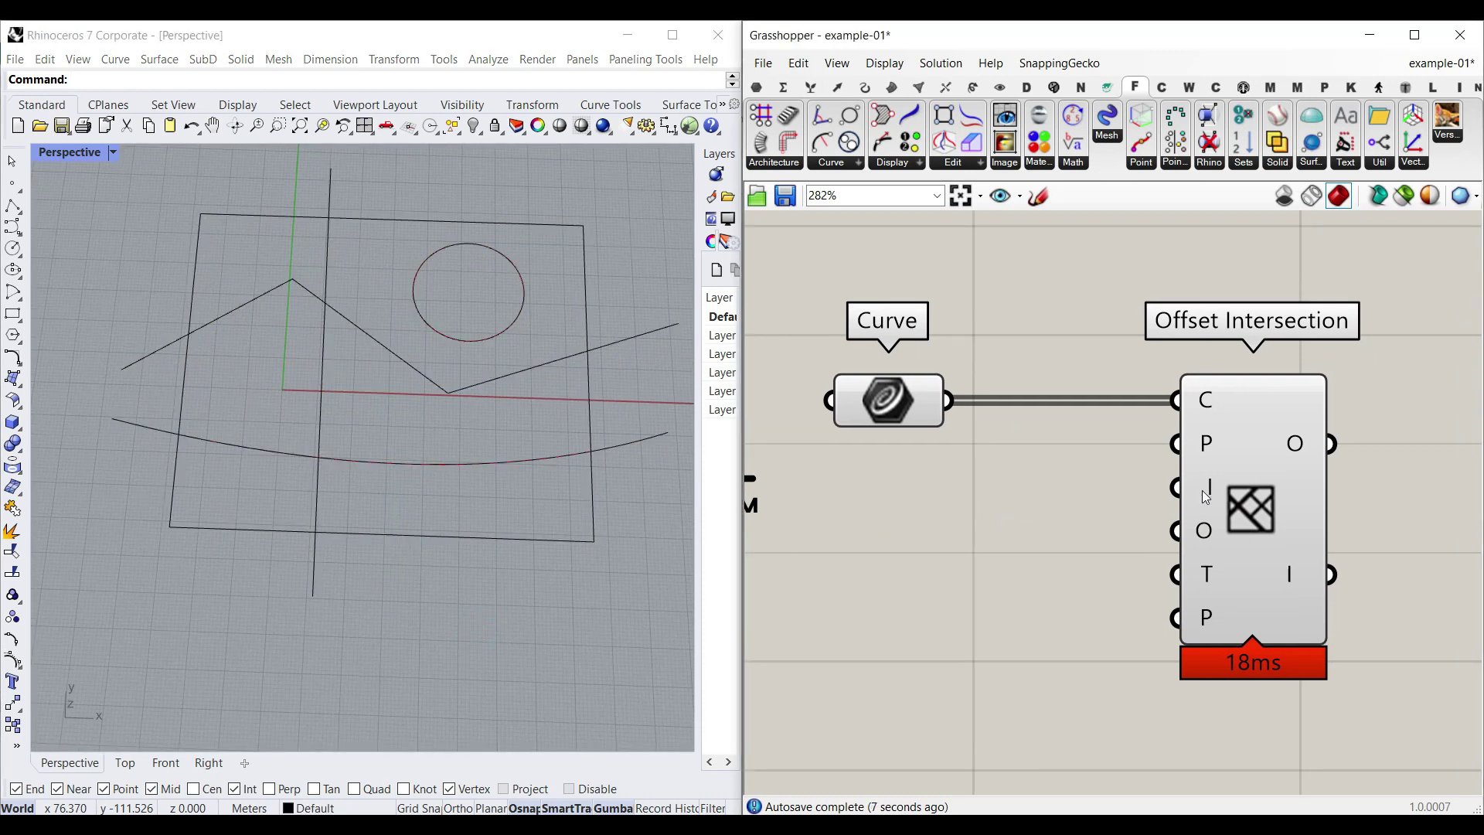
Add a 1.223 number slider for the inner offset (I) and a copy of it for the outer offset (O).
mouse_move(1203, 491)
left_click_drag(1212, 546, 1278, 546)
double_click(925, 533)
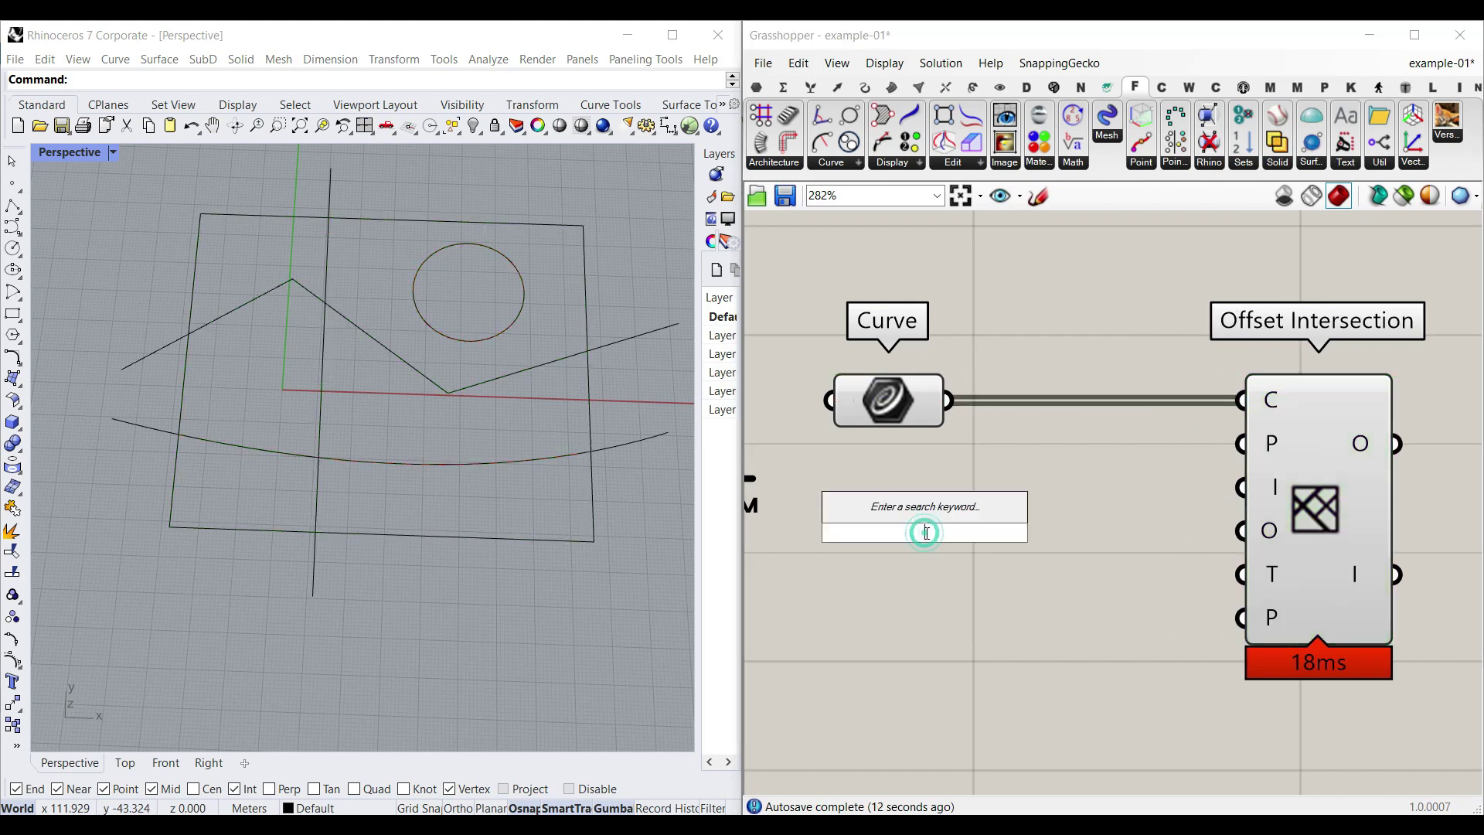
type("1.223")
key("Return")
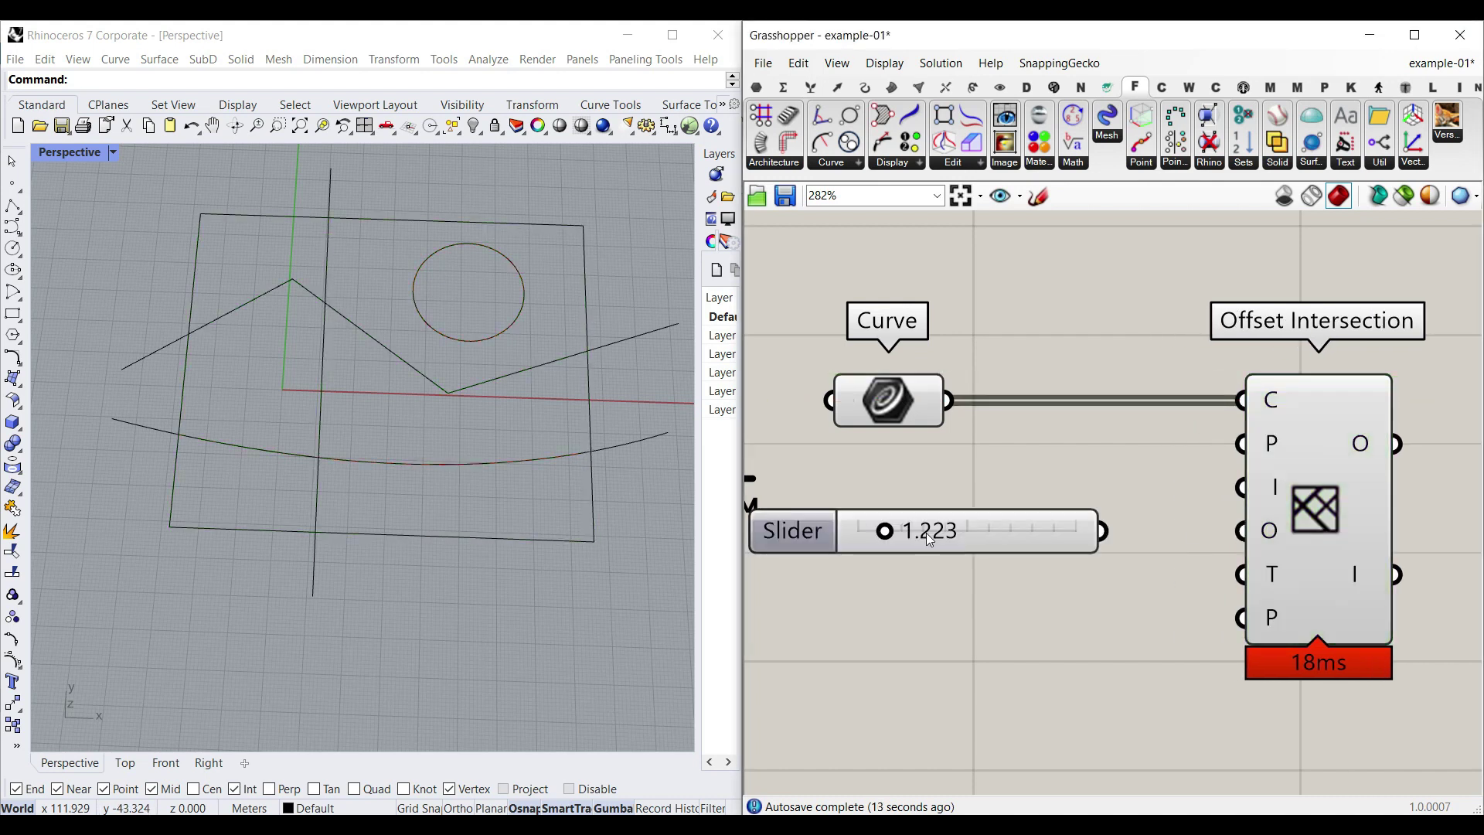
left_click_drag(1020, 536, 1218, 493)
left_click_drag(1113, 498, 1241, 531)
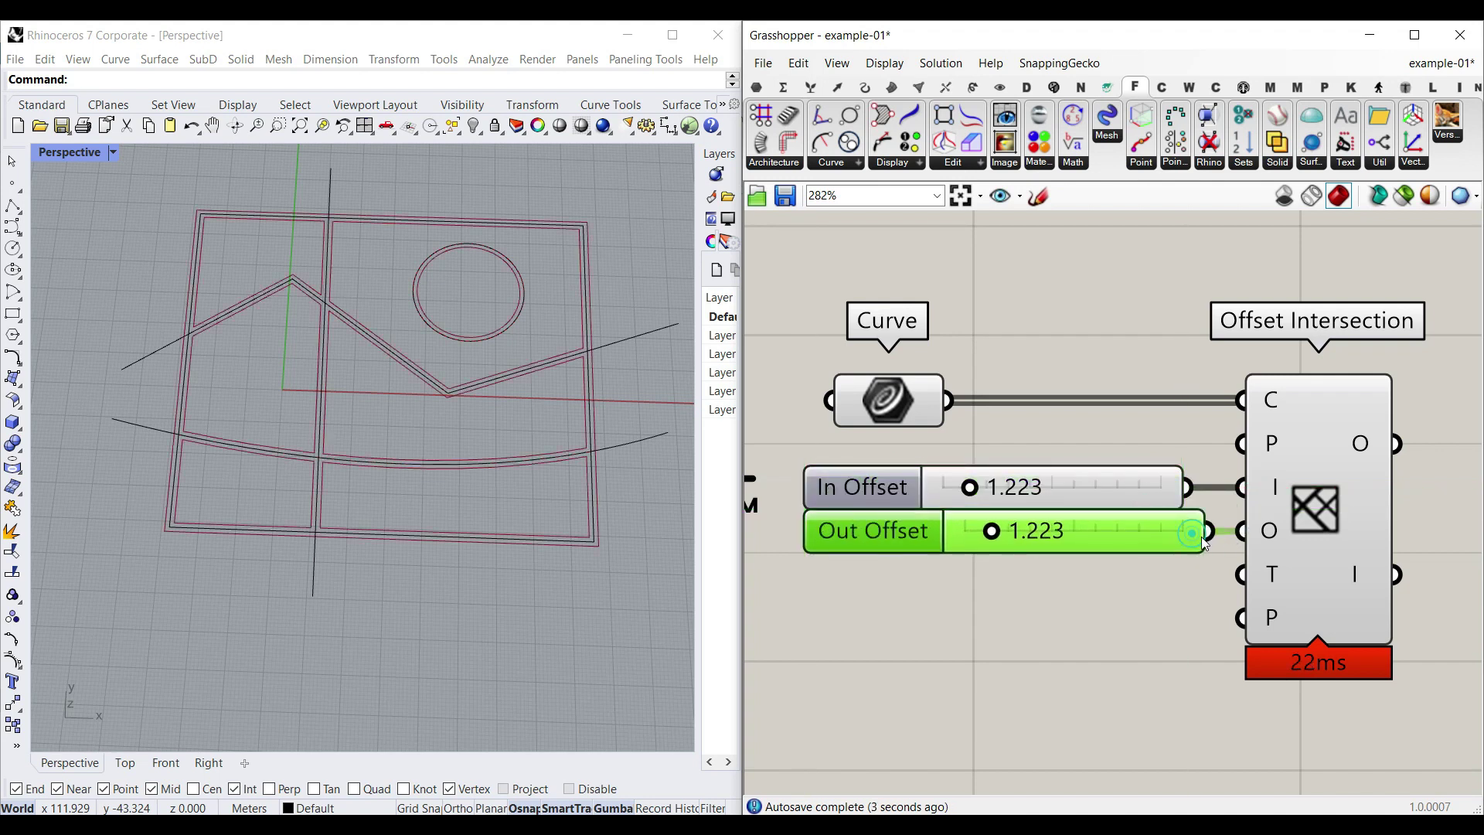
left_click(1117, 600)
In the Top view, set the In Offset slider to 5.021 and the Out Offset slider to 3.921.
left_click(124, 763)
scroll(275, 438, "up", 12)
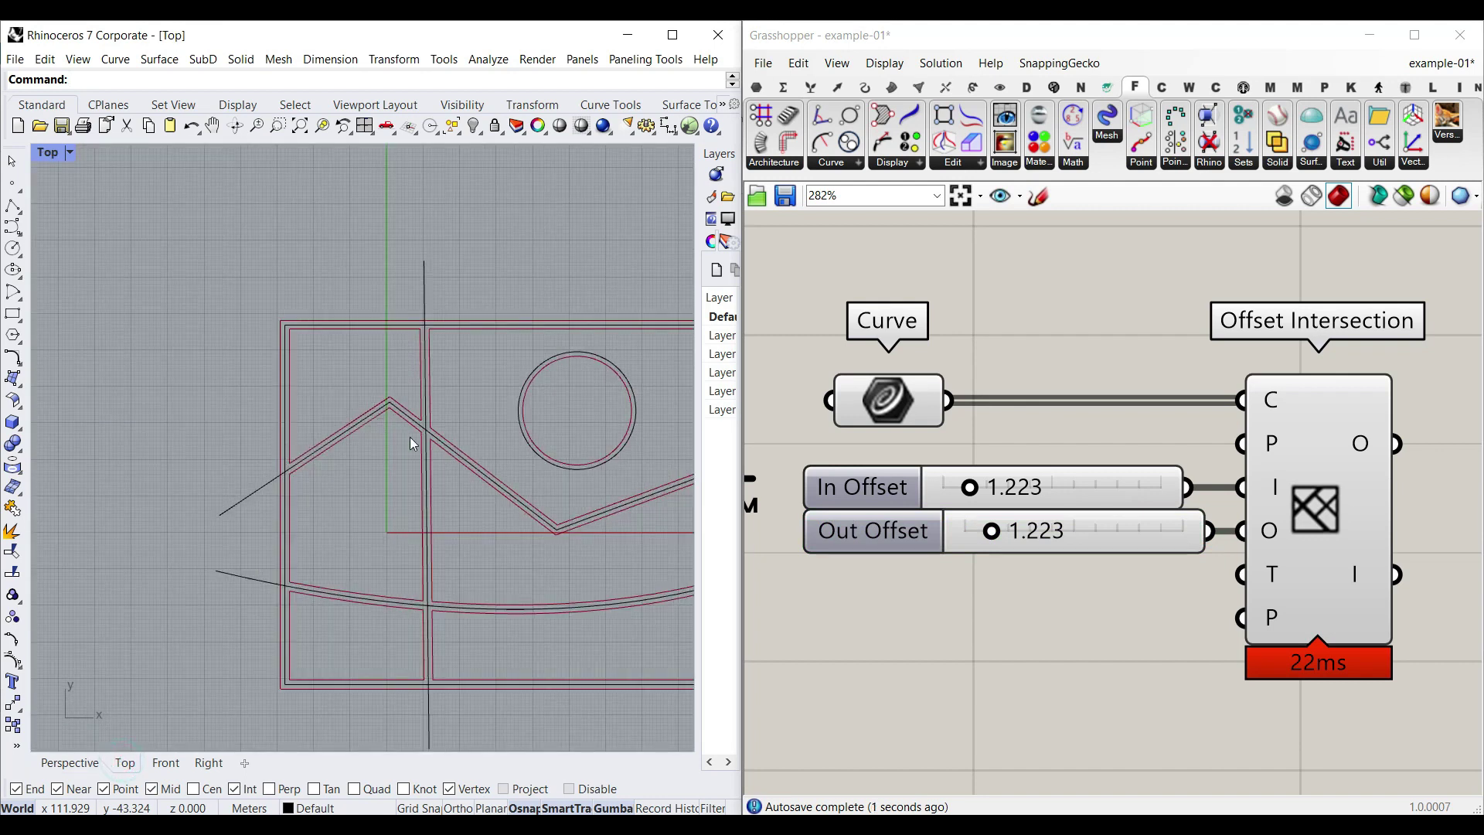
right_click_drag(409, 436, 283, 424)
mouse_move(975, 495)
left_mouse_down()
mouse_move(952, 495)
mouse_move(1073, 488)
mouse_move(1053, 488)
left_mouse_up()
scroll(154, 441, "up", 2)
right_click_drag(1033, 574, 884, 529)
left_click_drag(852, 488, 931, 487)
left_click_drag(897, 490, 879, 487)
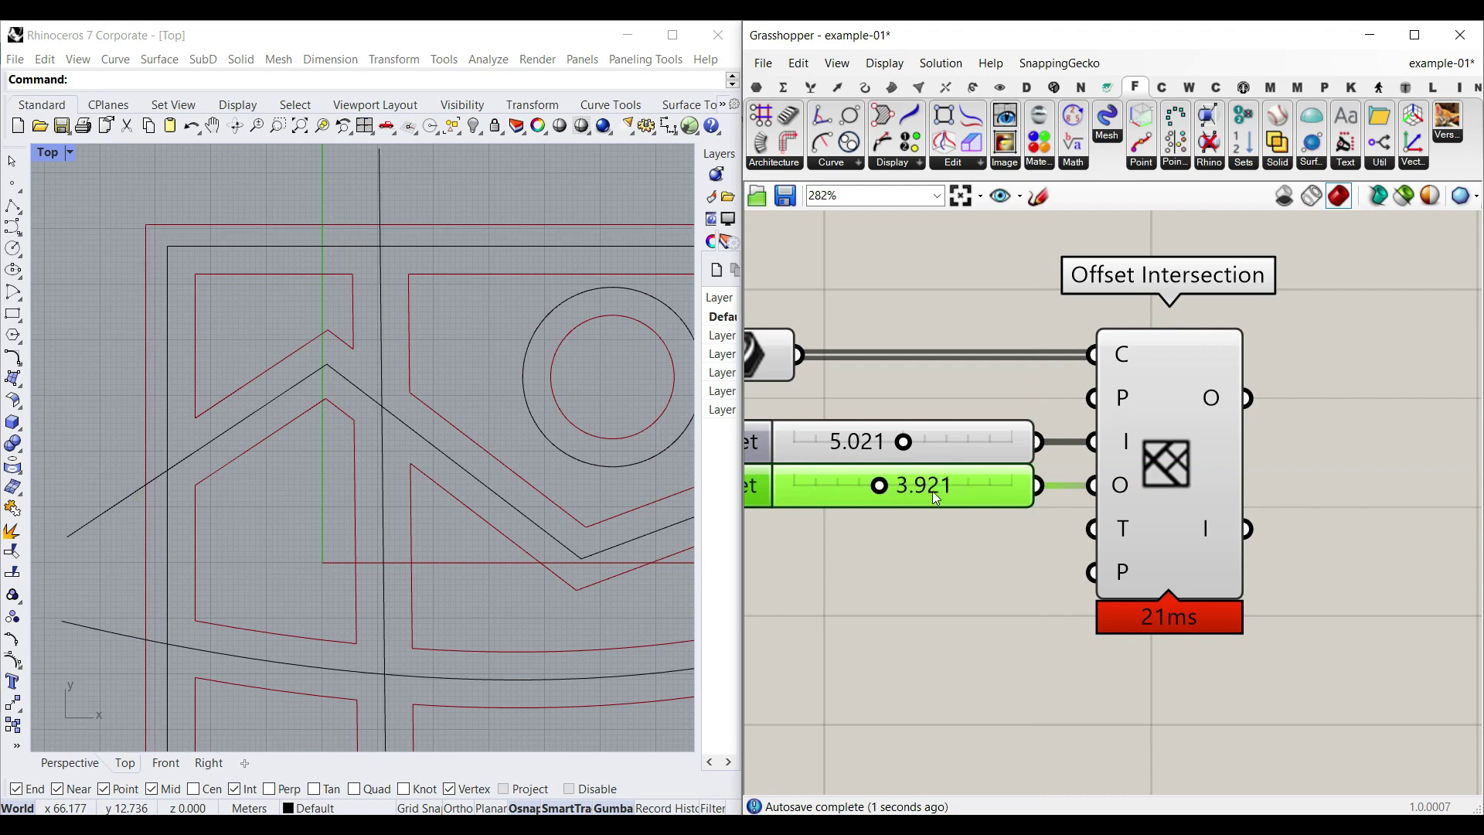
Feed the outer offset input (O) from the In Offset slider as well and set that slider to 3.069.
left_click_drag(1040, 441, 1091, 485)
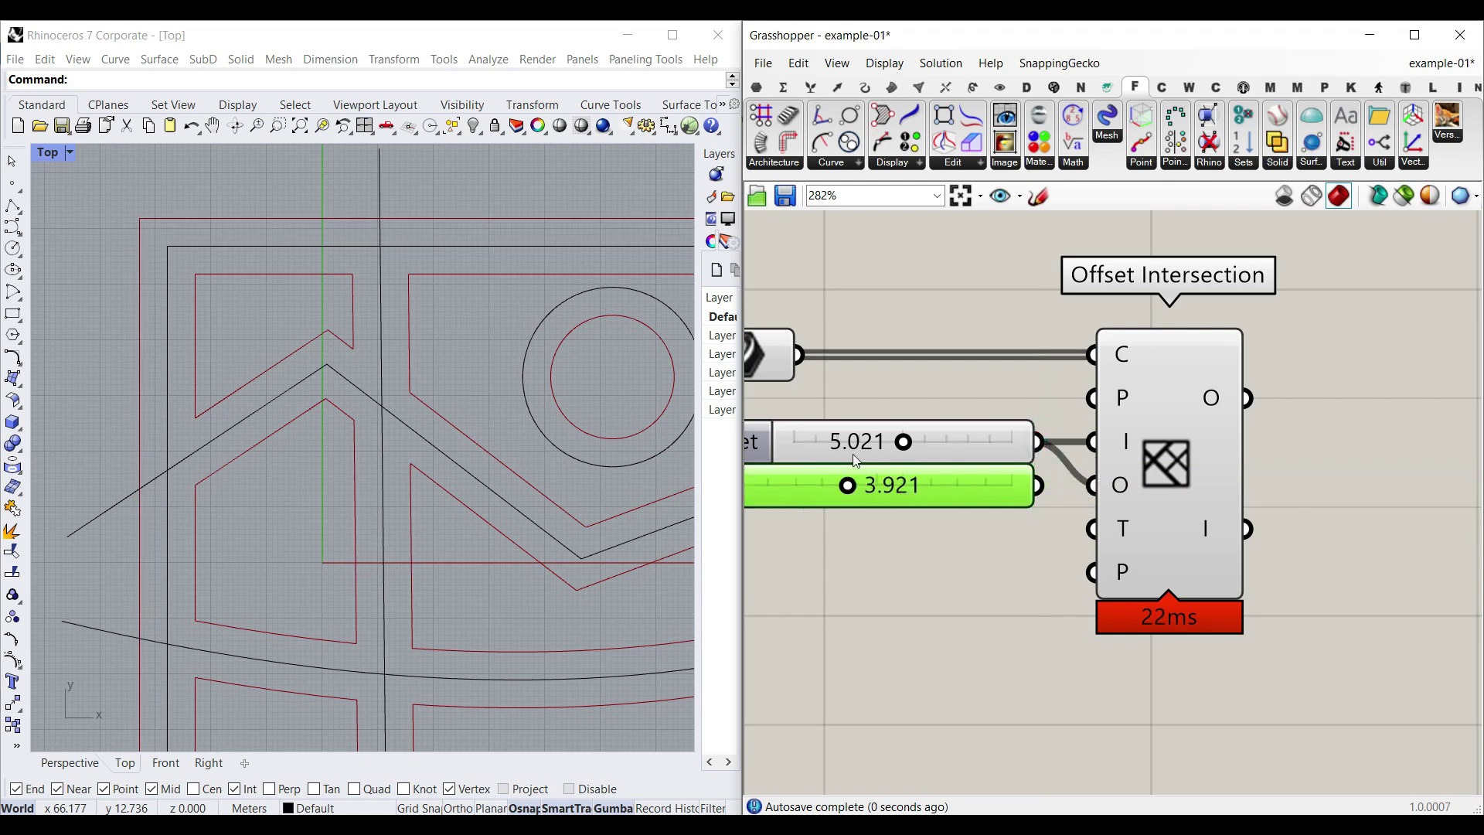
left_click_drag(903, 447, 860, 449)
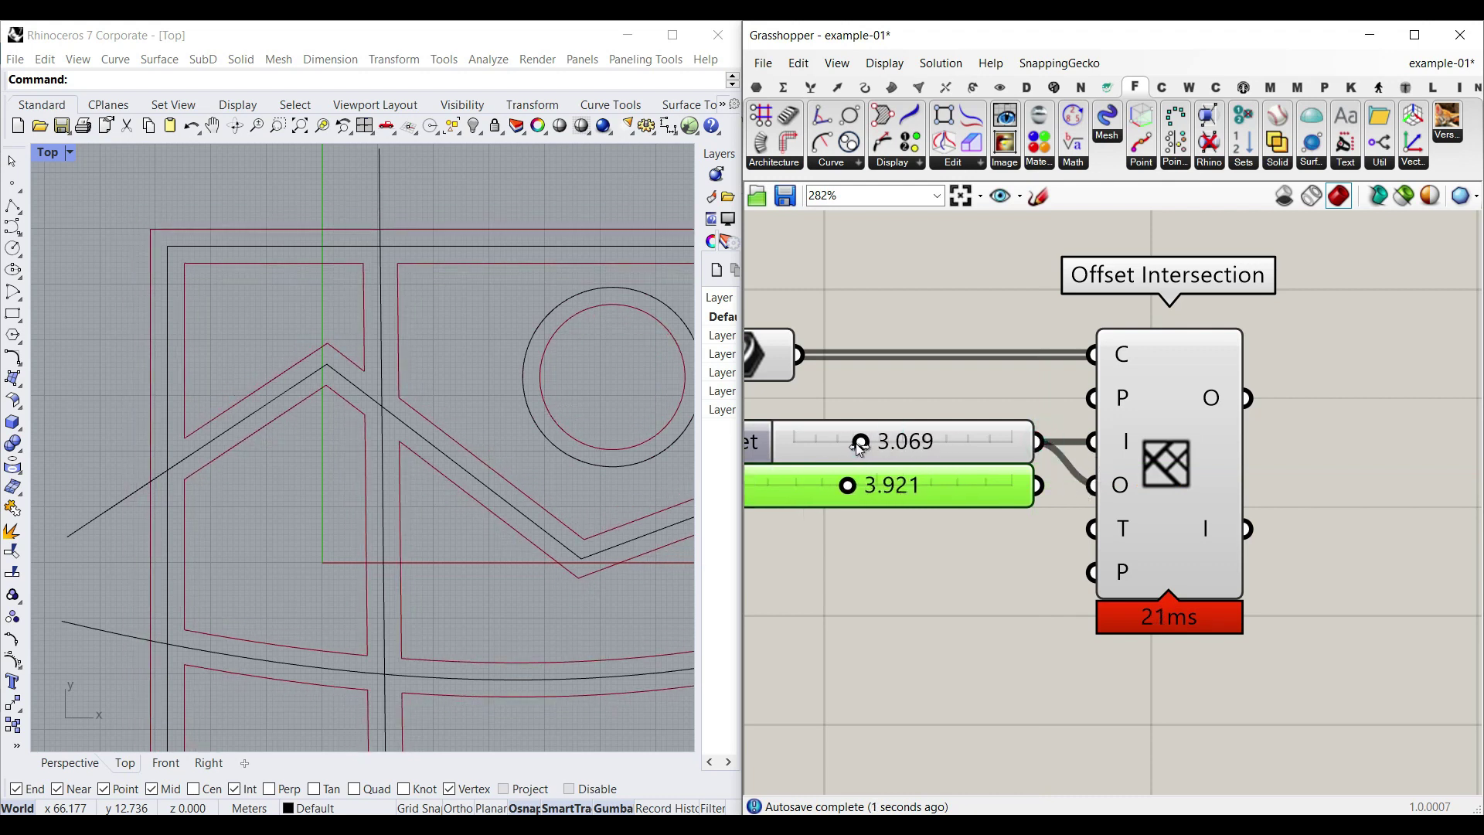
Reconnect the Out Offset slider to the outer offset input (O) and set it to 6.299.
left_click_drag(1040, 485, 1091, 485)
left_click_drag(847, 485, 931, 495)
scroll(351, 418, "down", 5)
scroll(311, 419, "up", 5)
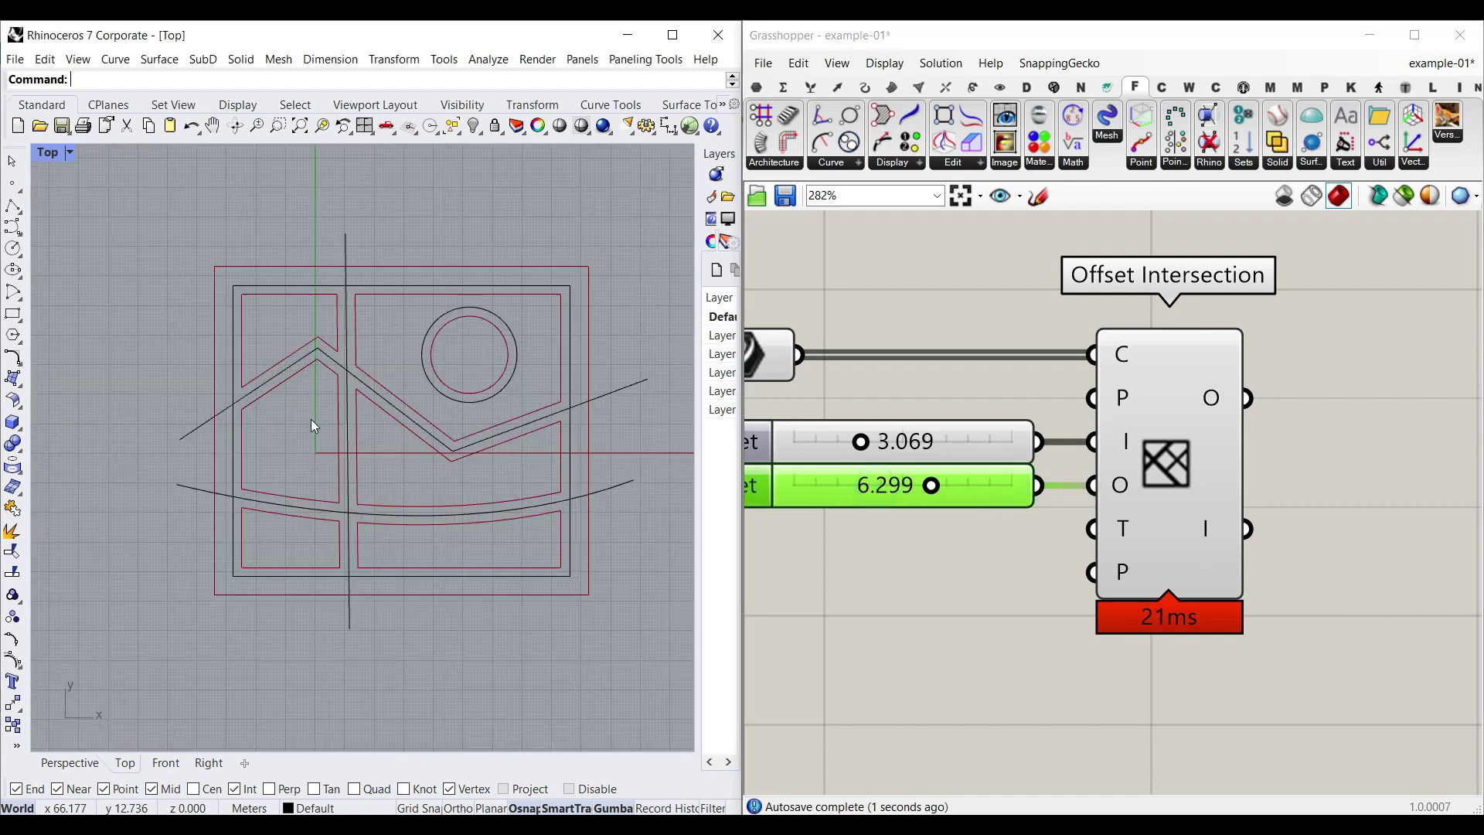
scroll(315, 461, "down", 1)
scroll(315, 460, "down", 2)
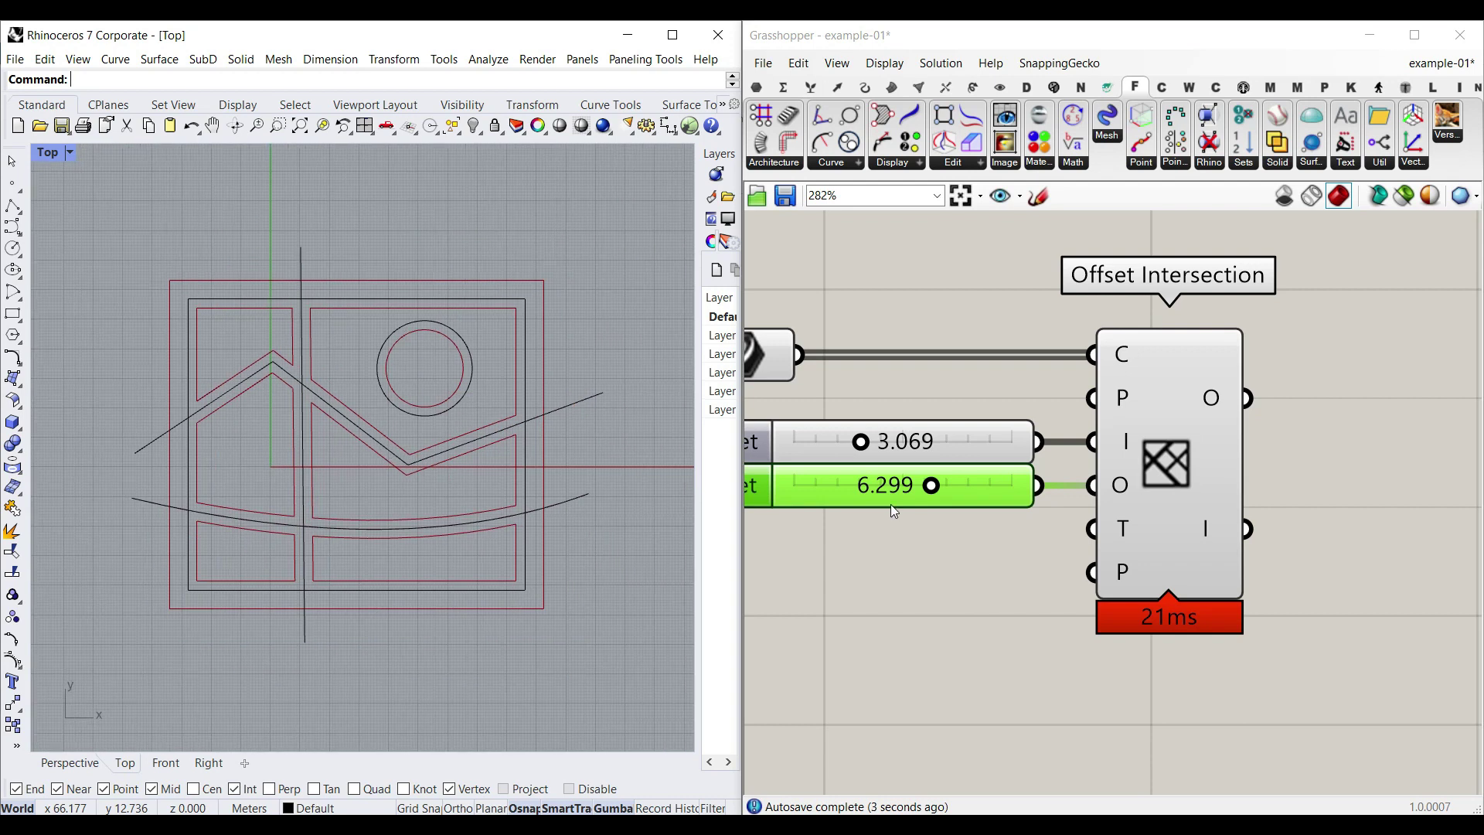
Add an integer number slider ranging from 1 to 4 below the offset sliders for the corner type.
mouse_move(1126, 531)
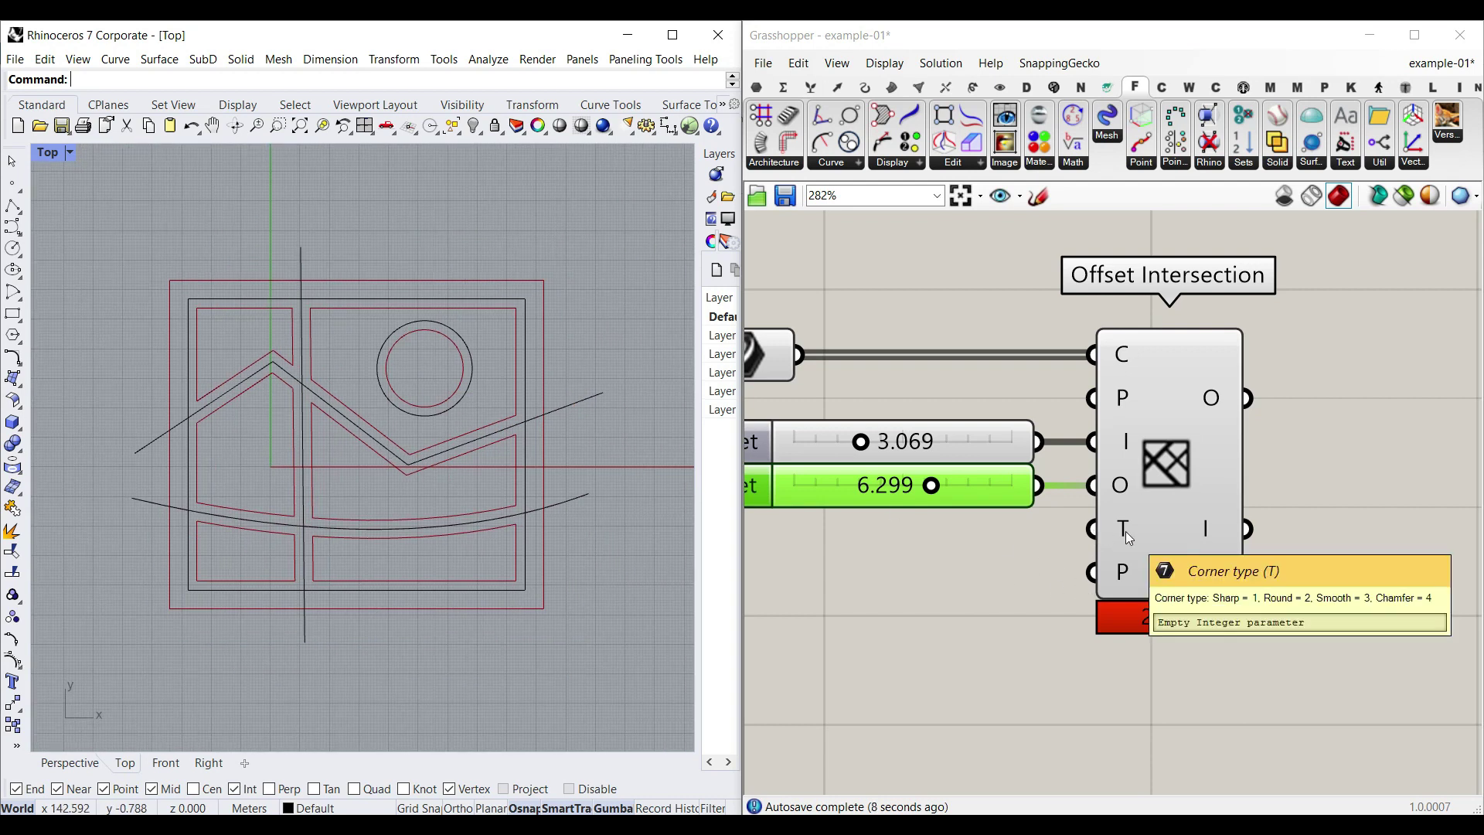
right_click_drag(970, 569, 1059, 552)
right_click_drag(1153, 501, 911, 471)
mouse_move(911, 470)
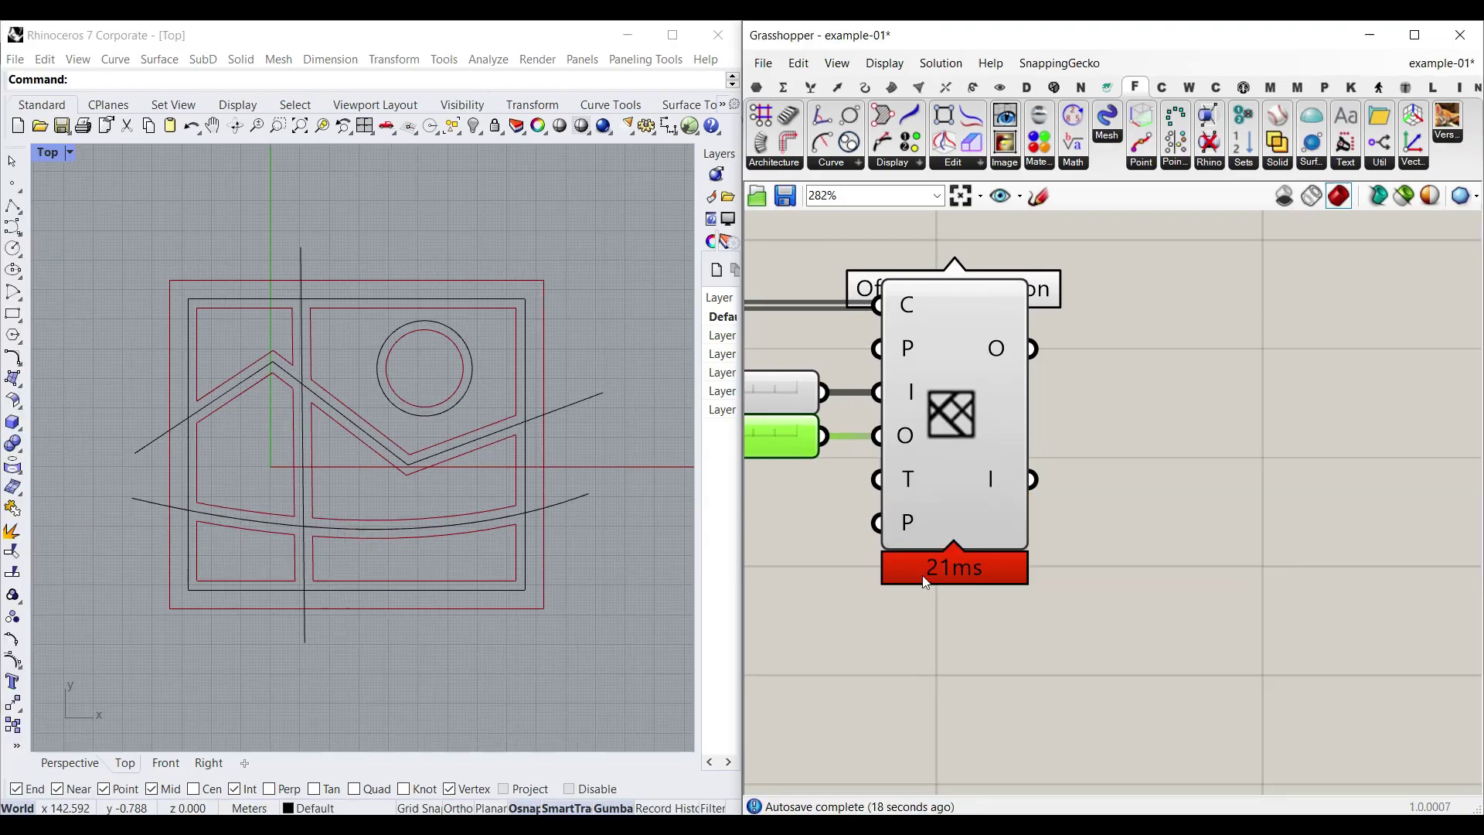
scroll(897, 516, "up", 5)
double_click(897, 516)
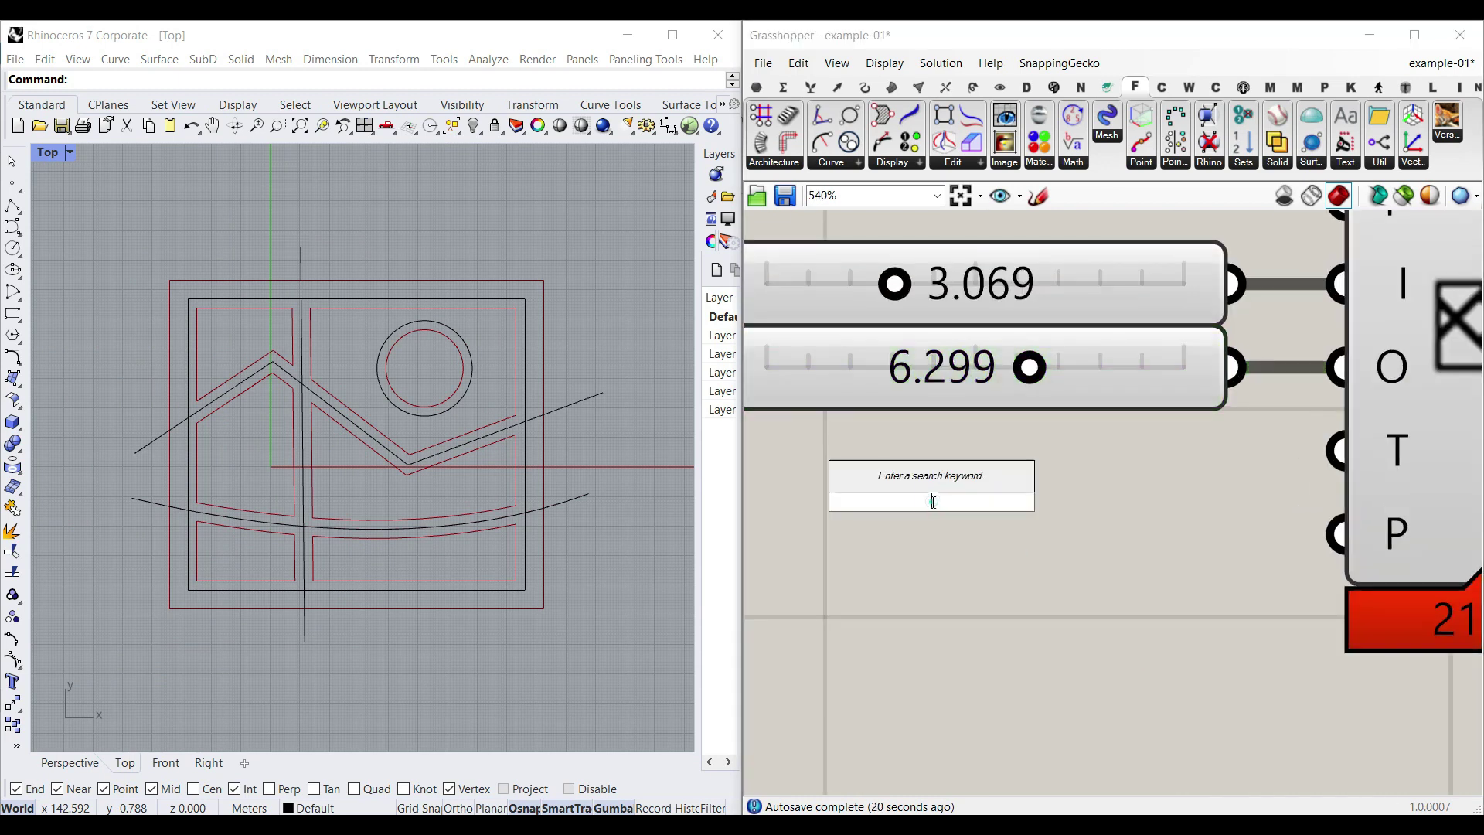
type("0.")
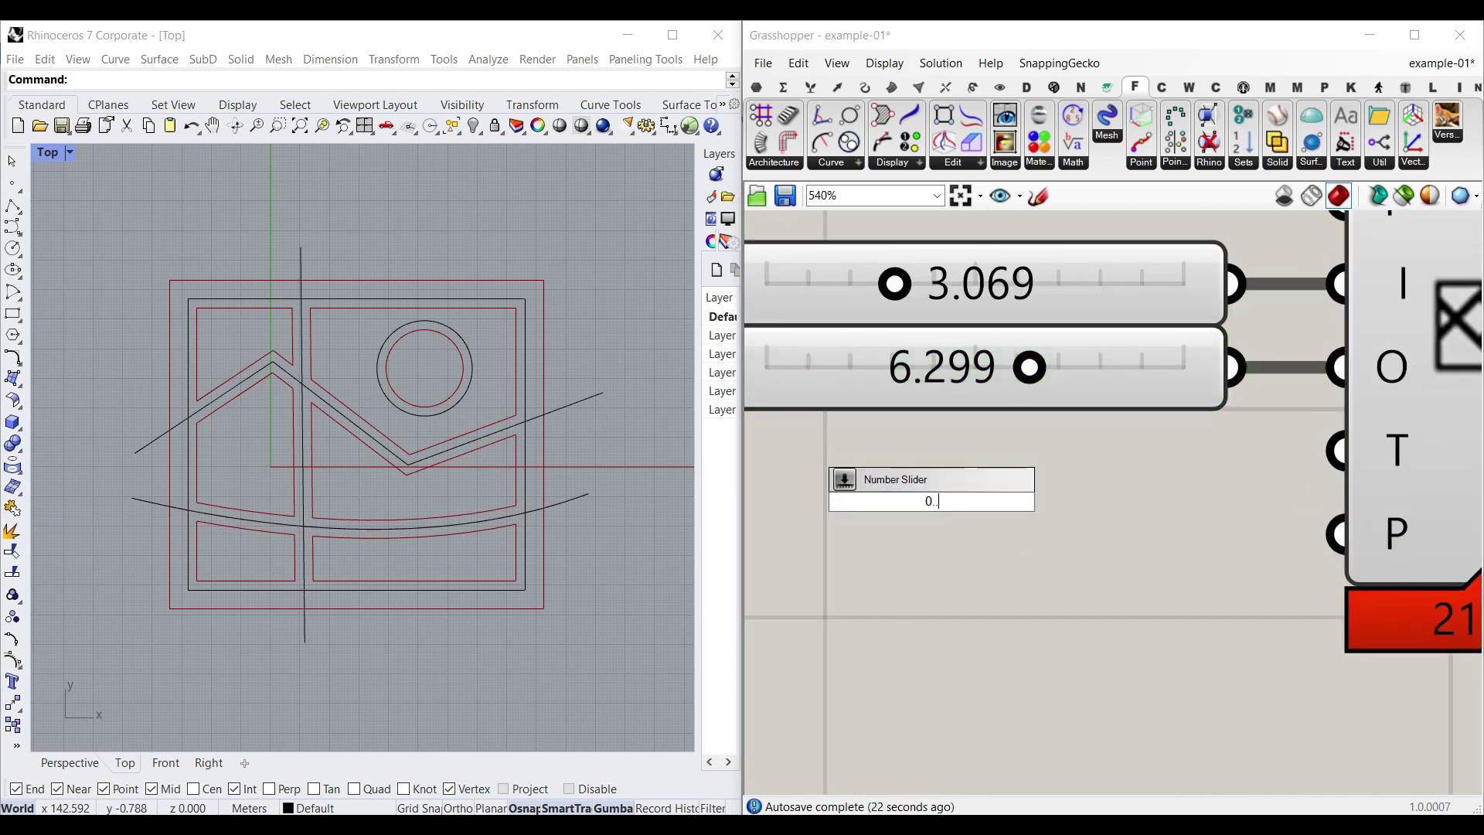
key("BackSpace")
type("1..")
key("Return")
scroll(948, 497, "down", 3)
Connect the integer slider to the corner type input (T), set it to 4 and inspect the outer corners.
left_click_drag(1131, 499, 1159, 481)
left_click_drag(1009, 503, 1084, 488)
left_click(167, 321)
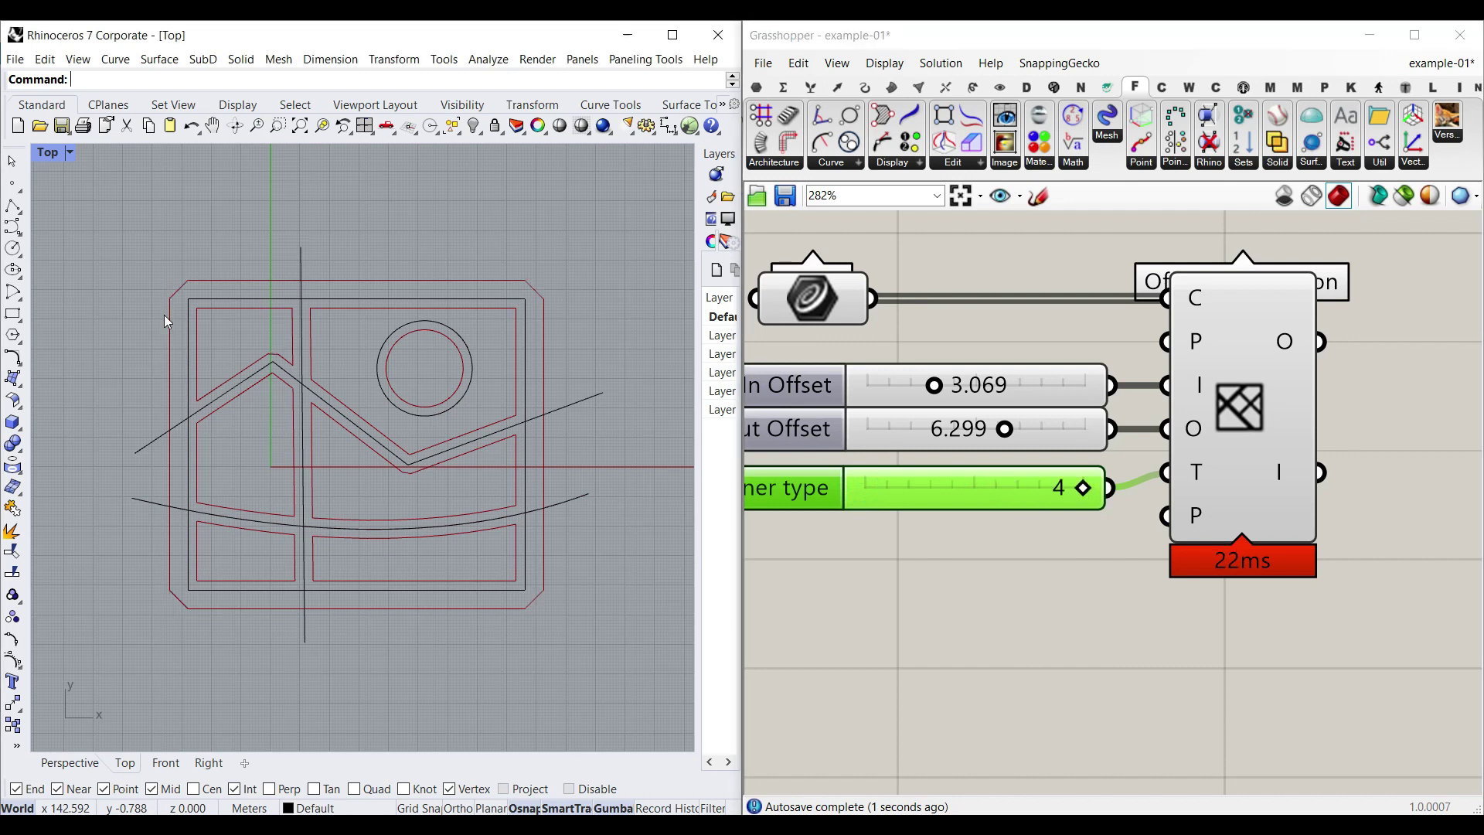
scroll(207, 300, "up", 4)
Delete the Corner type slider.
left_click(963, 494)
key("Delete")
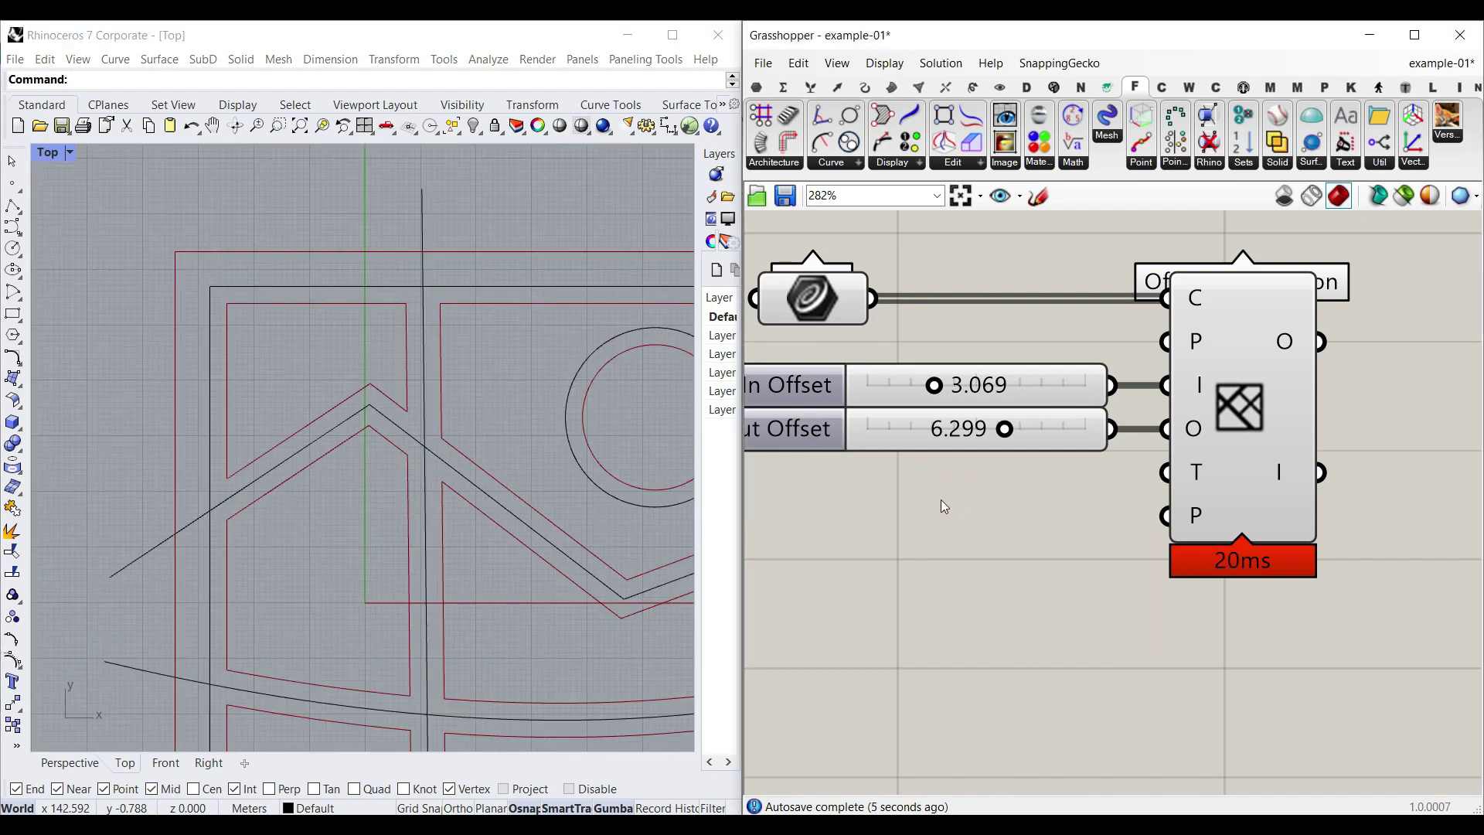
scroll(940, 499, "down", 1)
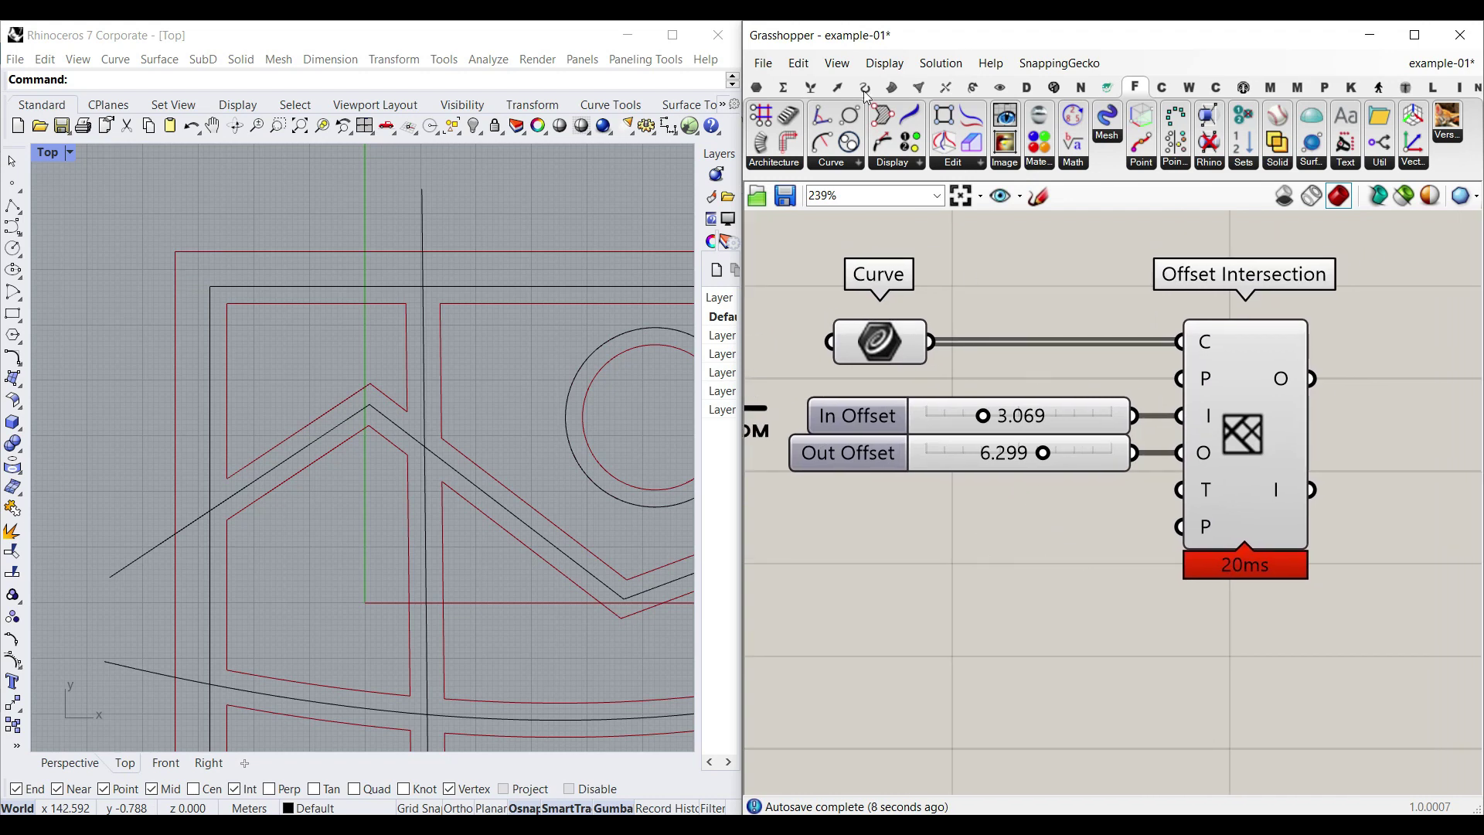
Place a Value List component below the Out Offset slider.
left_click(757, 86)
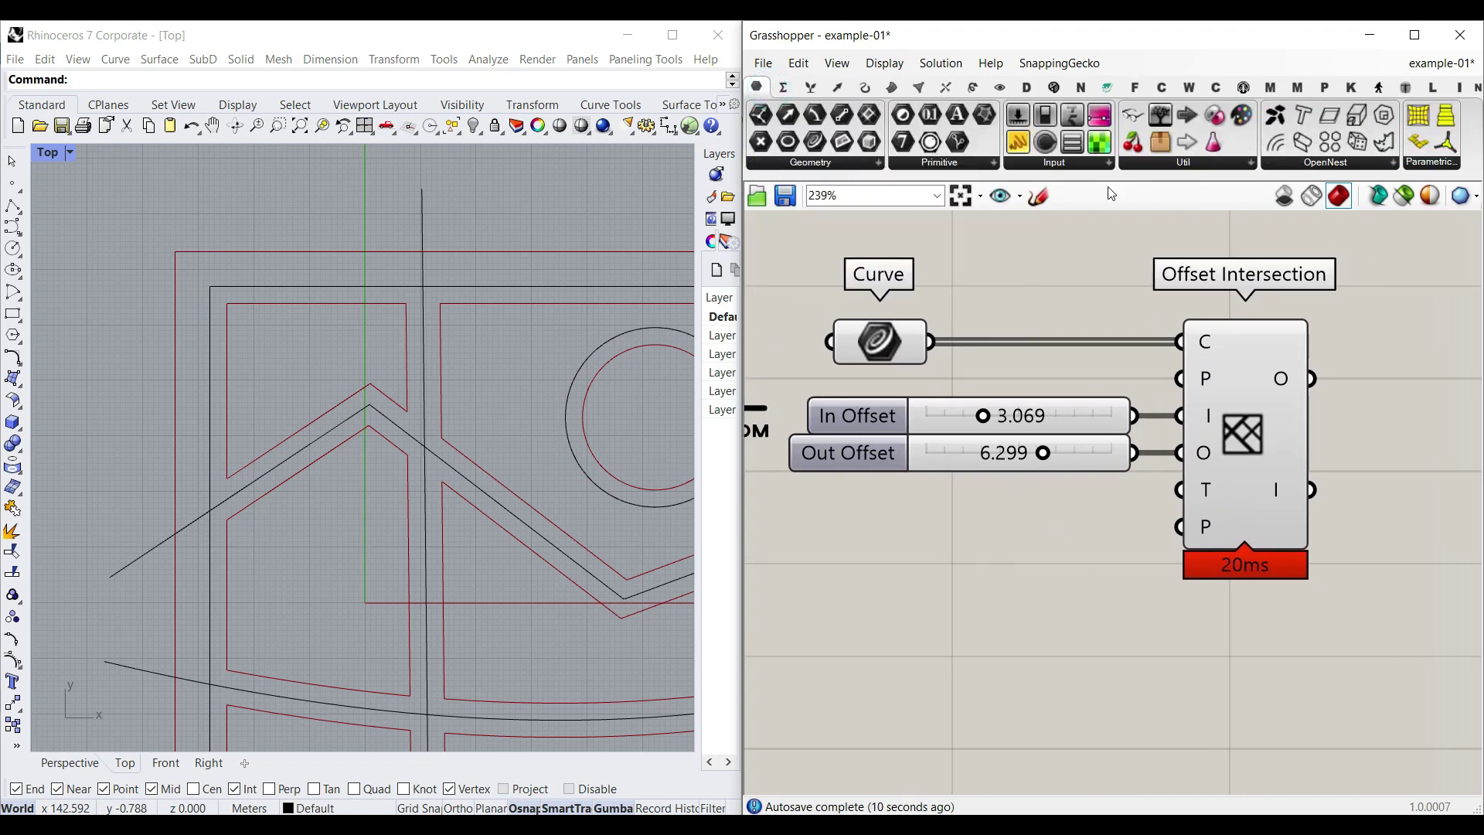
left_click(1039, 163)
left_click(1130, 280)
left_click(938, 607)
Replace the Value List's default constants with four entries: Sharp, Round, Smooth and Chamfer.
scroll(971, 576, "up", 4)
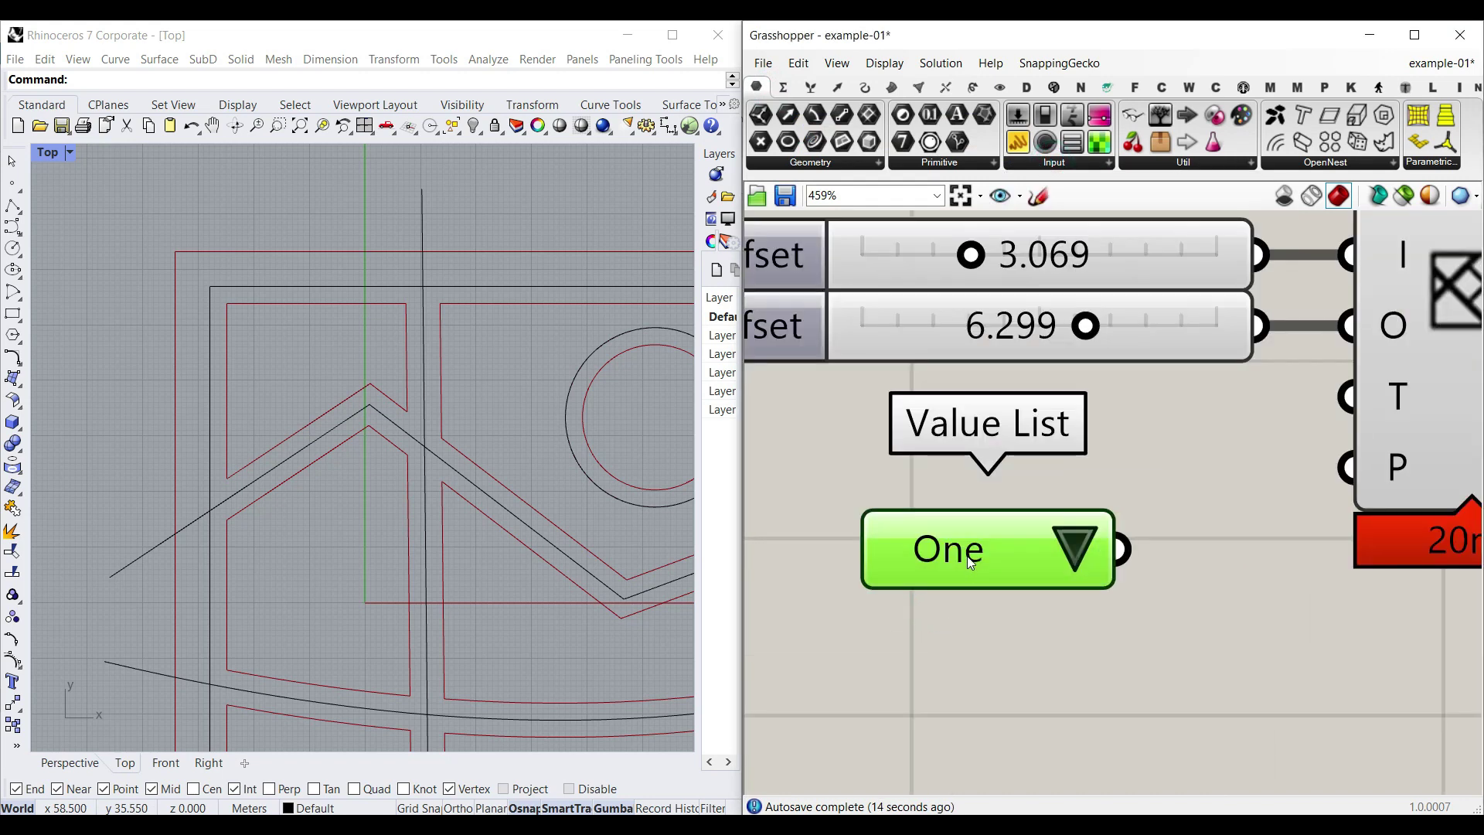
double_click(971, 563)
key("ctrl+a")
key("Delete")
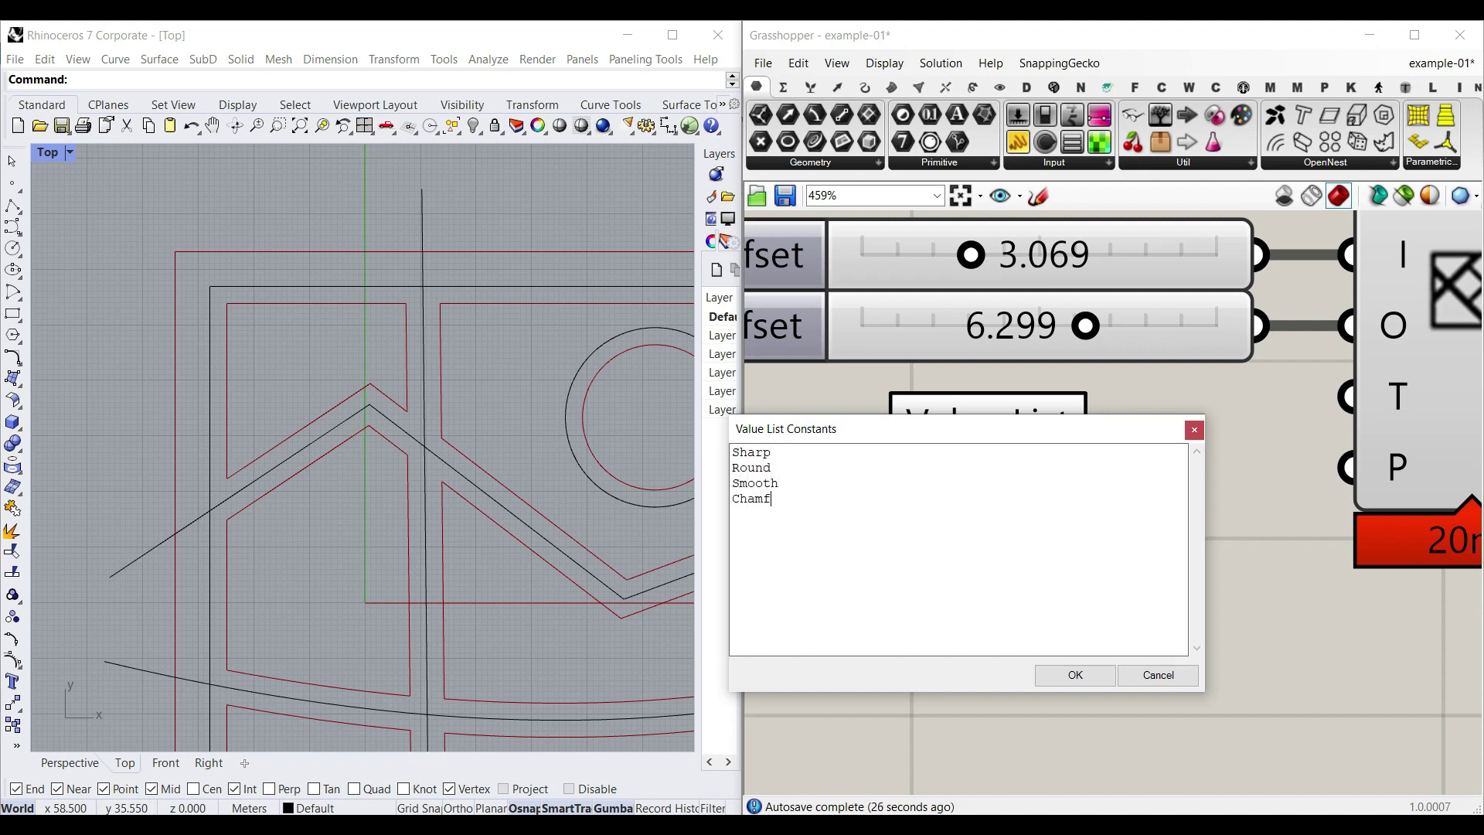
left_click(1075, 675)
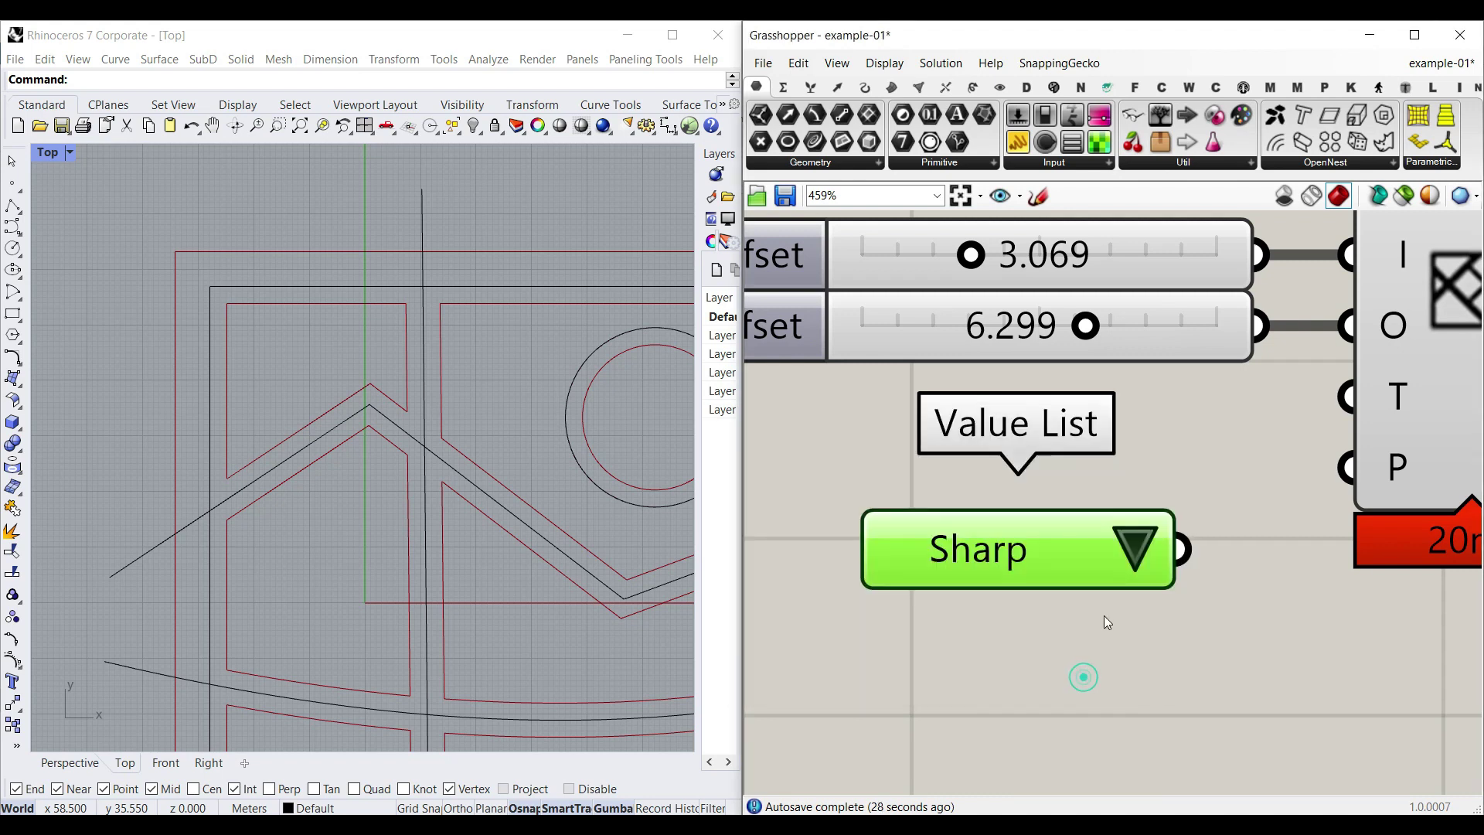
scroll(1082, 603, "down", 1)
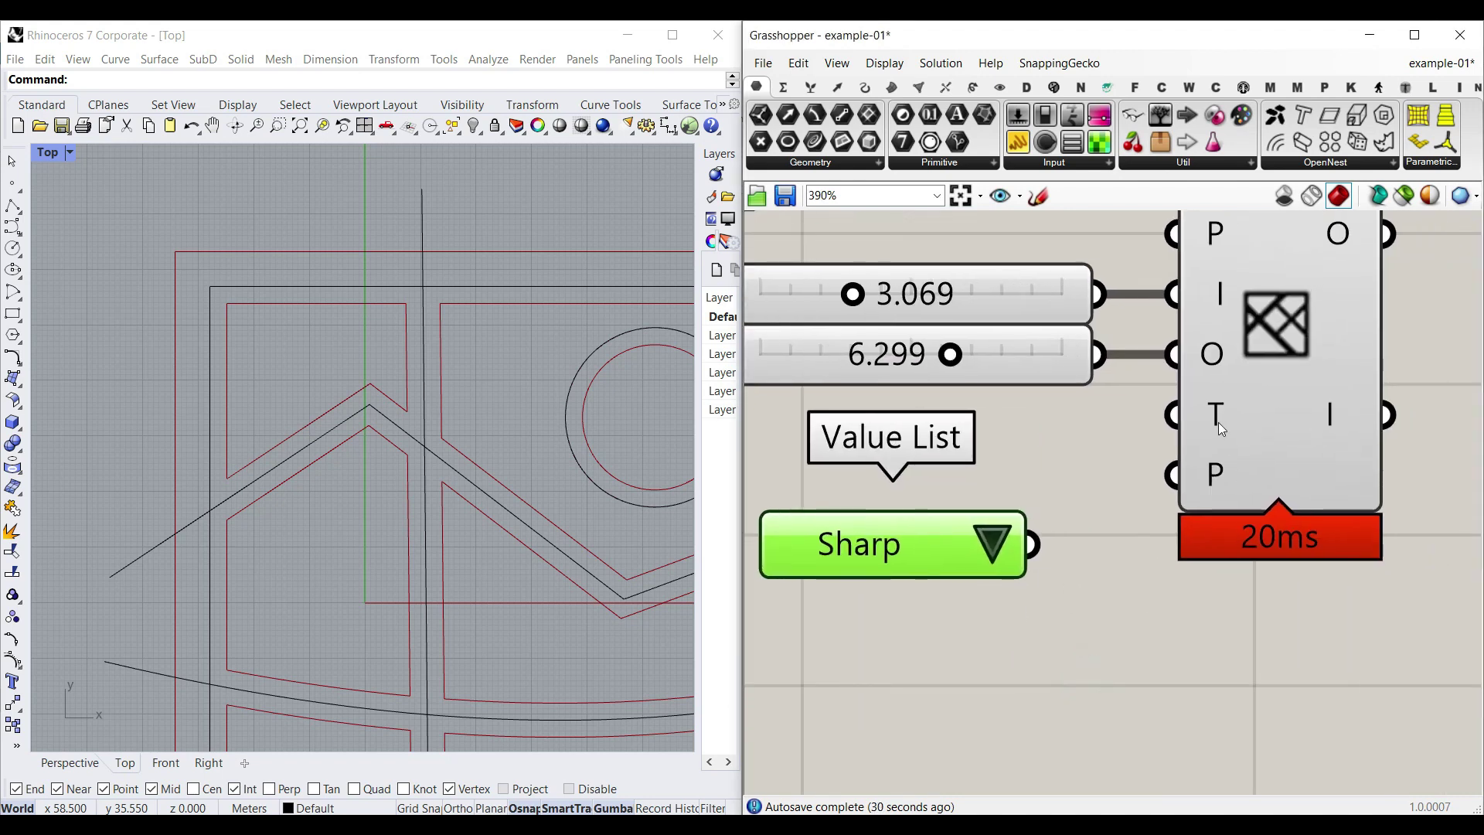
Assign the Value List entries numeric values: Sharp = 1, Round = 2, Smooth = 3 and Chamfer = 4.
mouse_move(1218, 422)
double_click(869, 549)
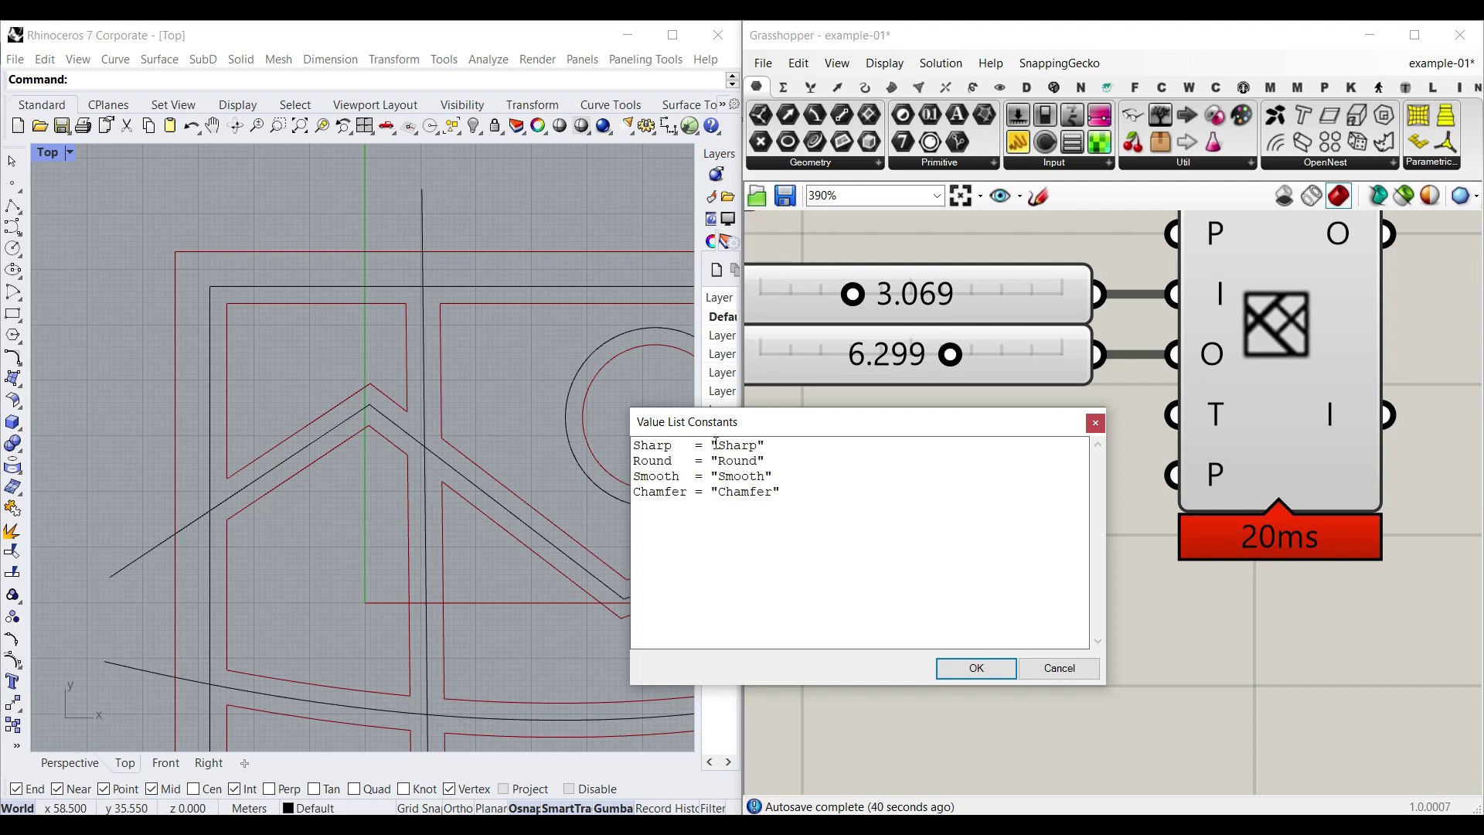
left_click_drag(714, 446, 780, 492)
type("1")
type("2")
type("3")
type("4")
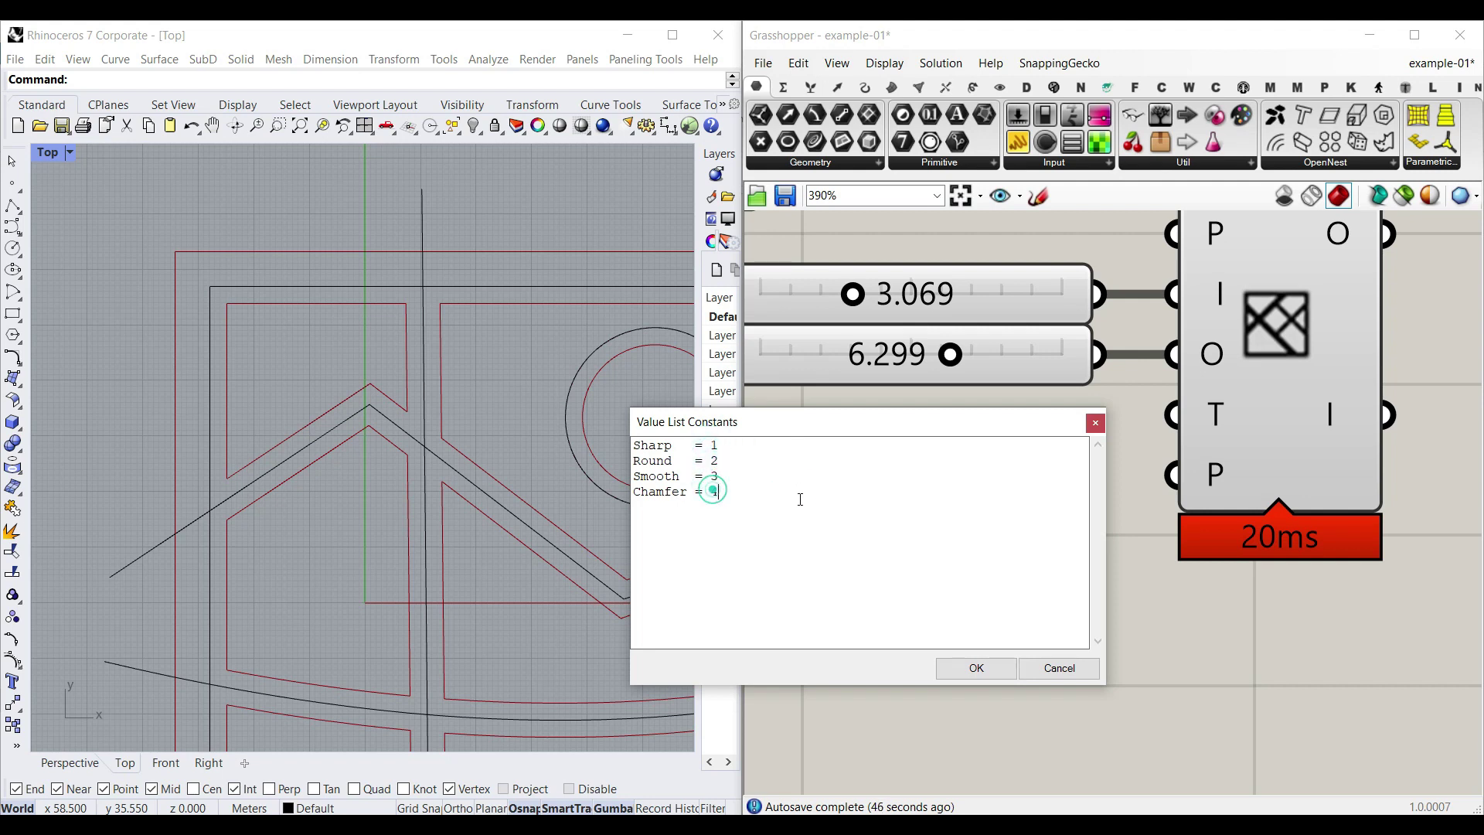
left_click(977, 671)
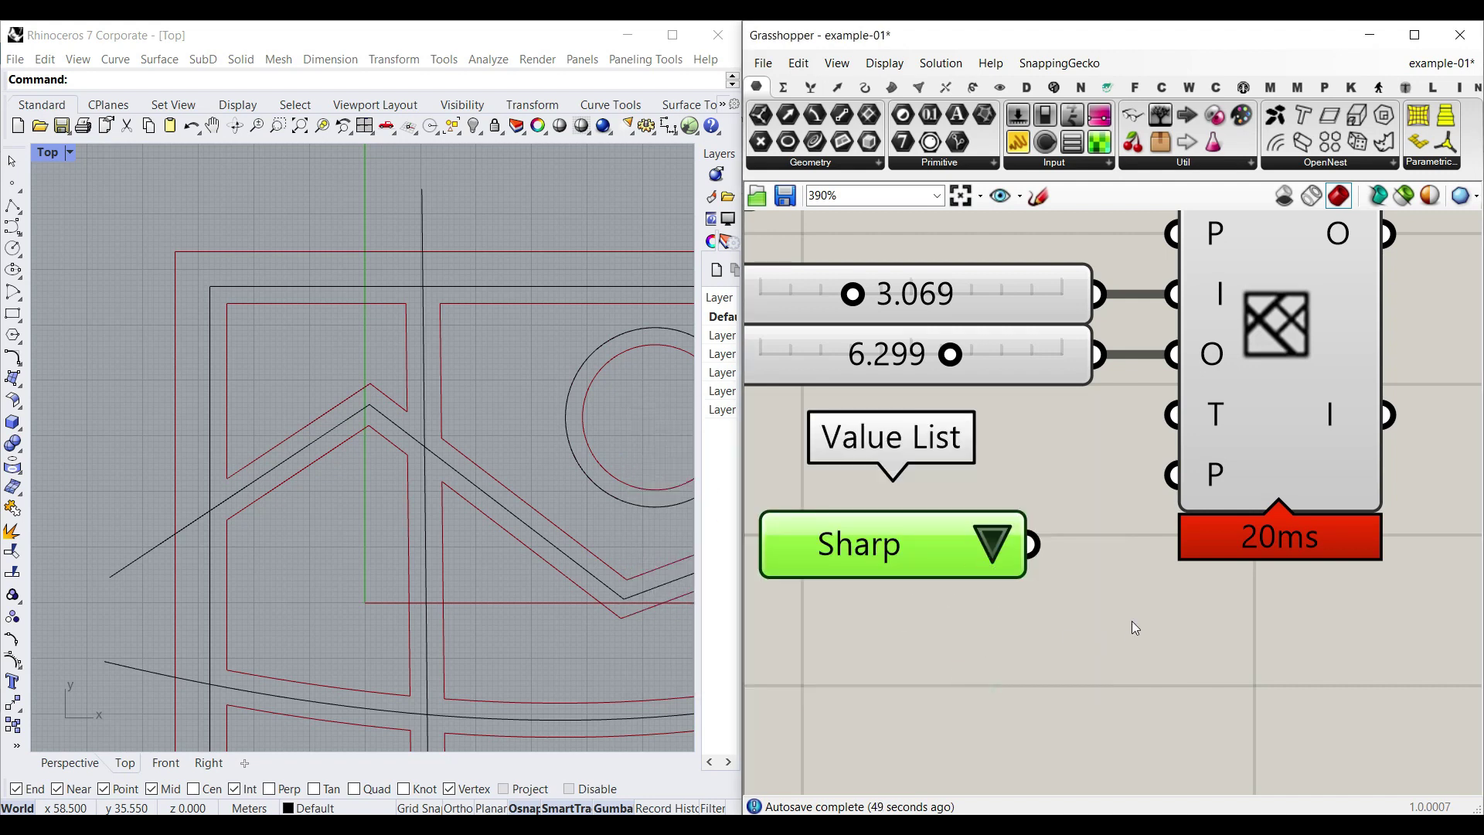
Place a Panel below the Offset Intersection component and connect the Value List's output to it.
double_click(1156, 624)
left_click(1017, 142)
left_click(1213, 628)
scroll(1054, 611, "down", 2)
left_click_drag(1087, 630, 1186, 651)
left_click_drag(1043, 572, 1101, 642)
left_click(996, 681)
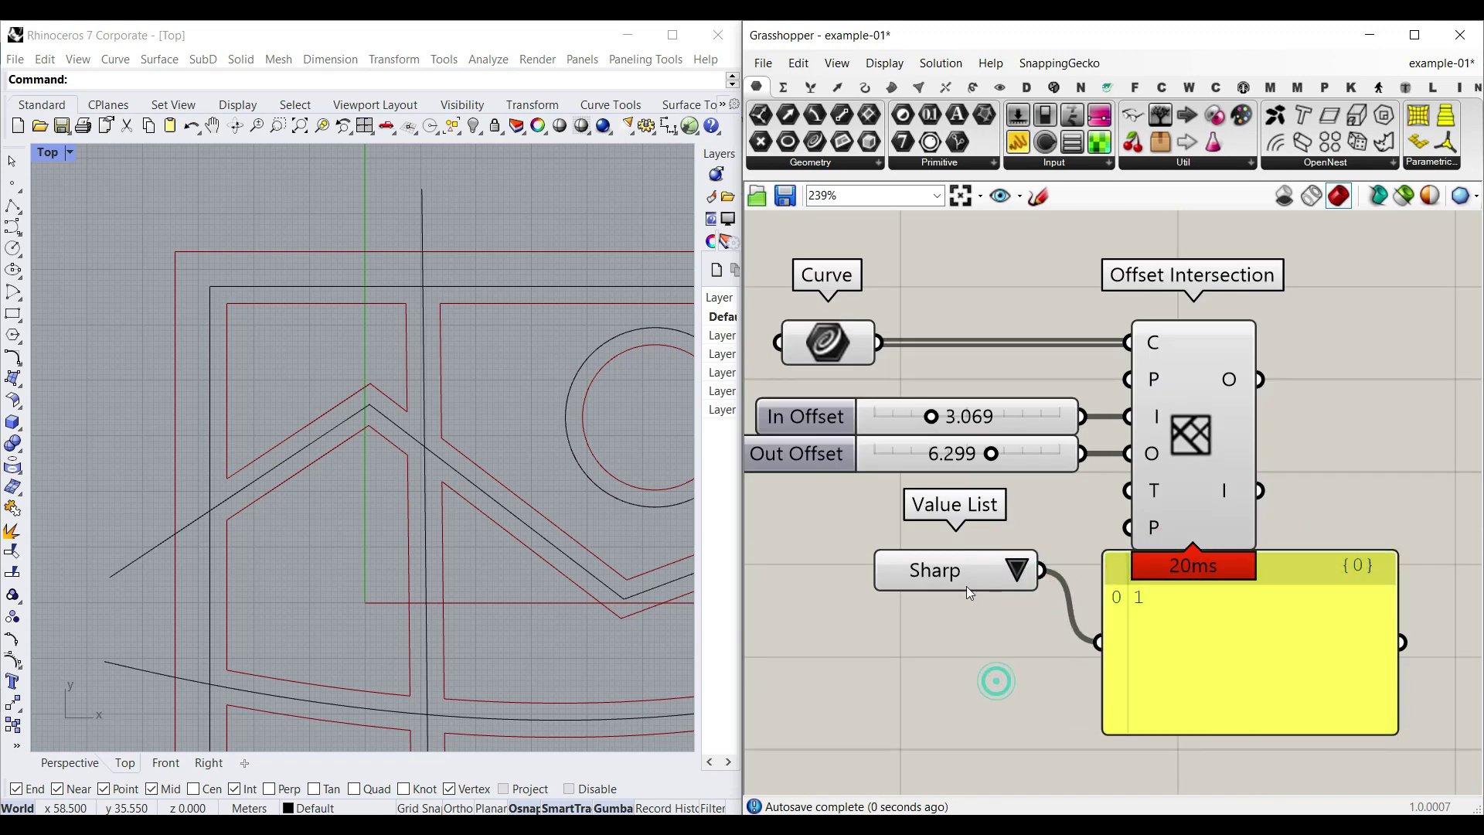
Move the Value List slightly lower and choose Round, then Smooth, to check the value sent to the panel.
left_click_drag(970, 593, 926, 636)
left_click(972, 615)
left_click(982, 629)
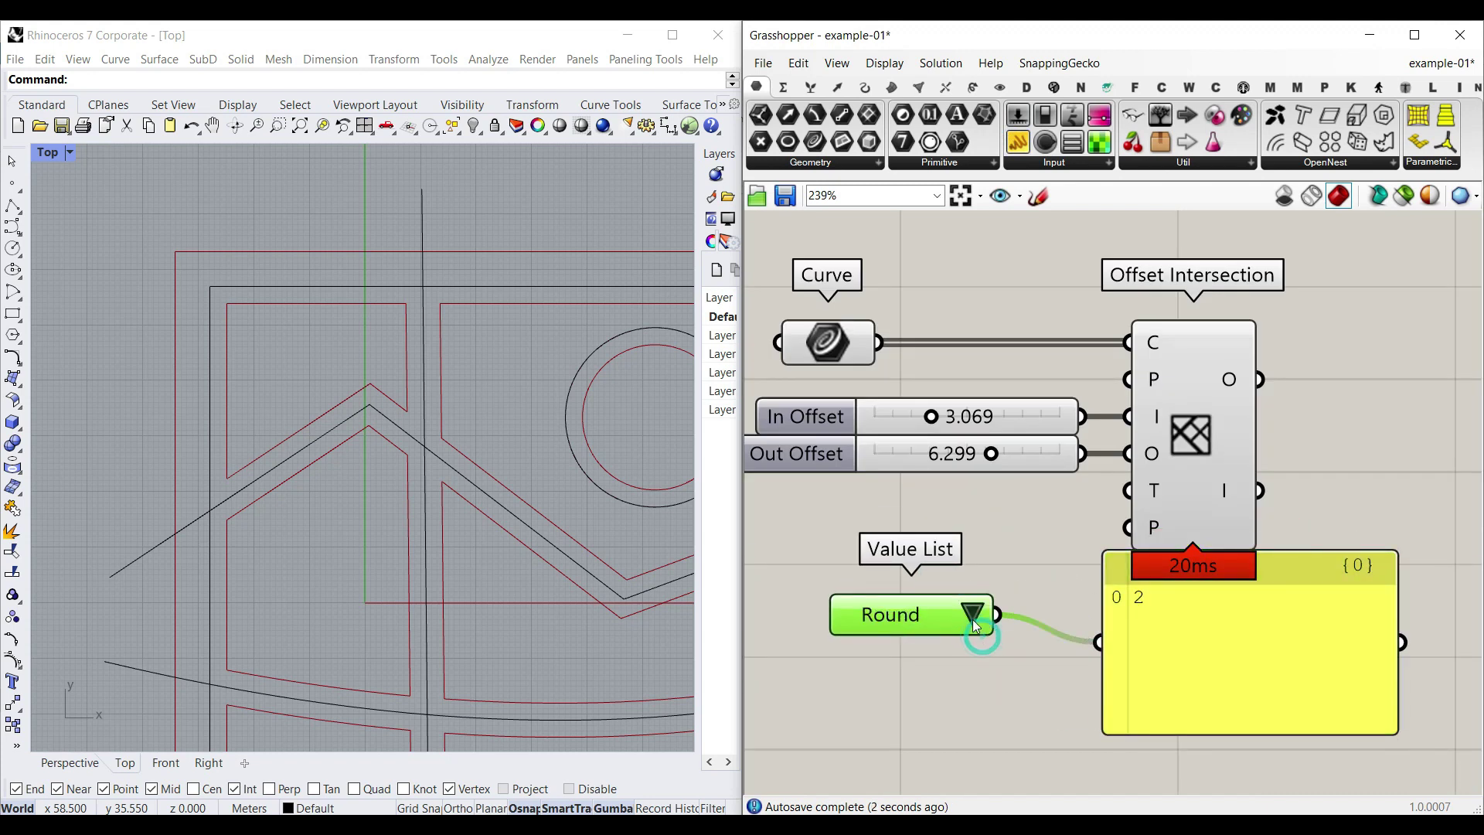
left_click(974, 618)
left_click(1007, 665)
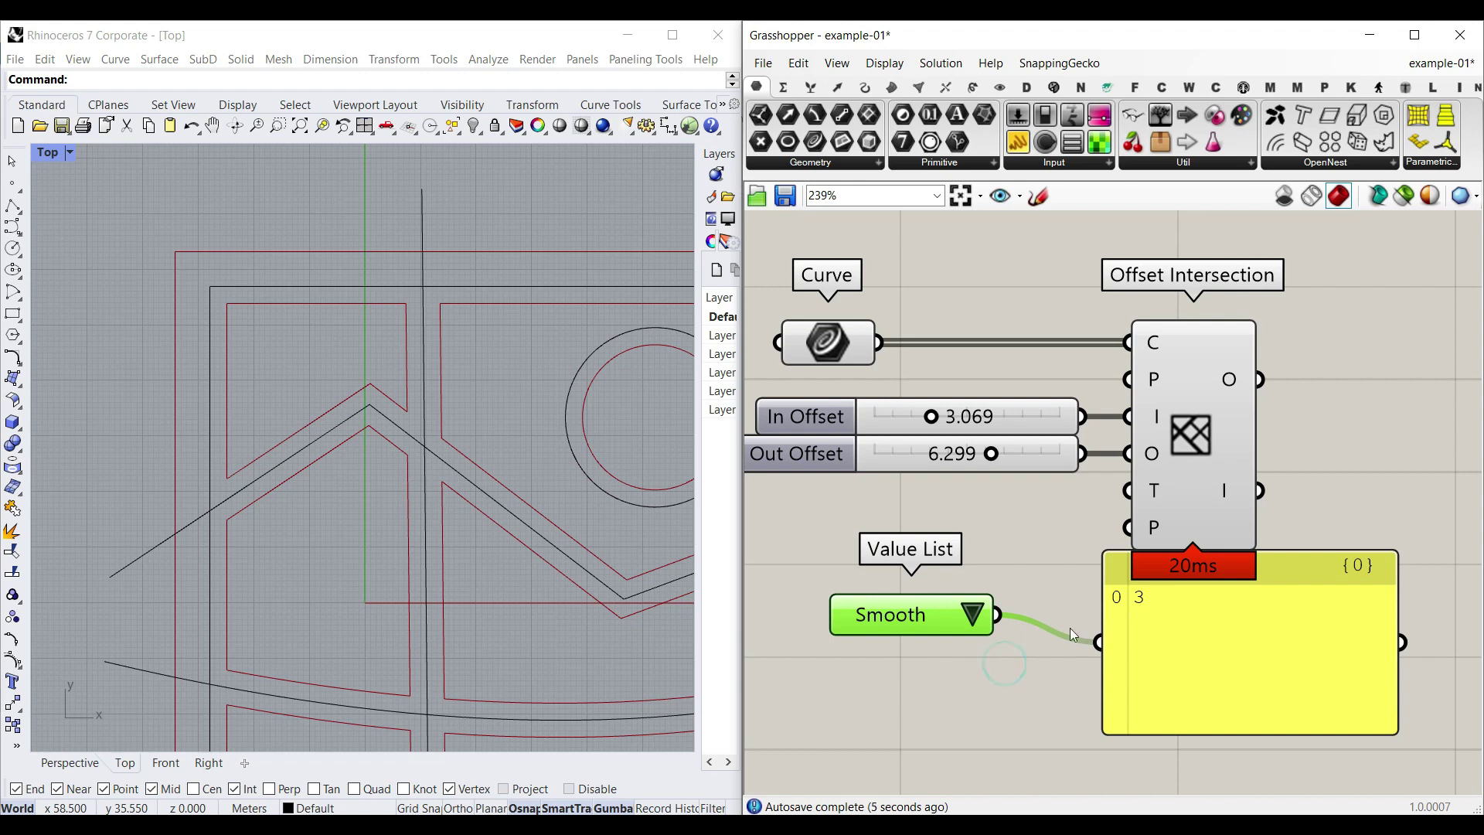
Switch the Value List's display mode from Dropdown List to Check List.
right_click(923, 610)
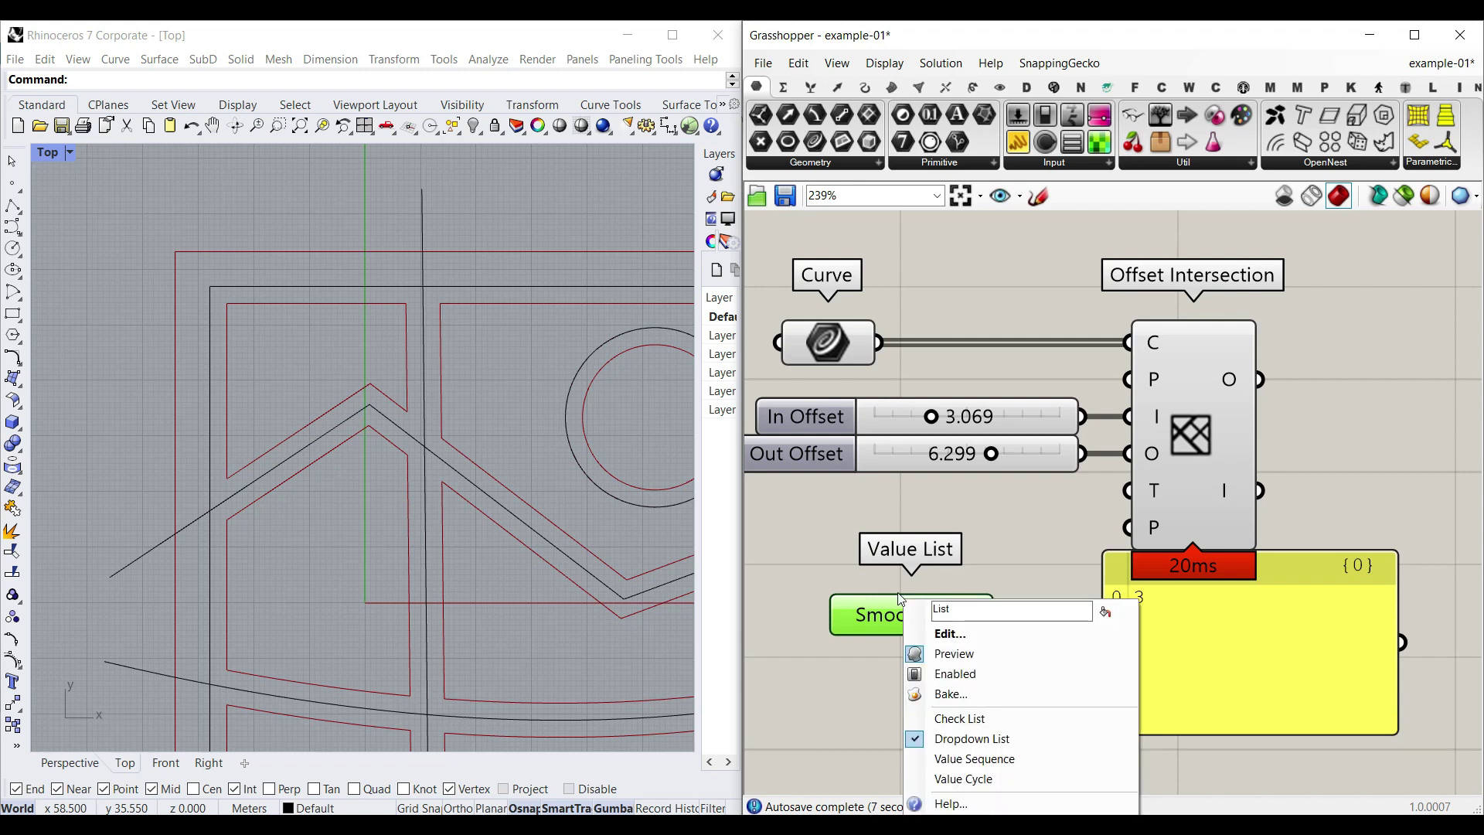
right_click_drag(904, 617, 885, 477)
scroll(884, 480, "up", 2)
right_click(887, 487)
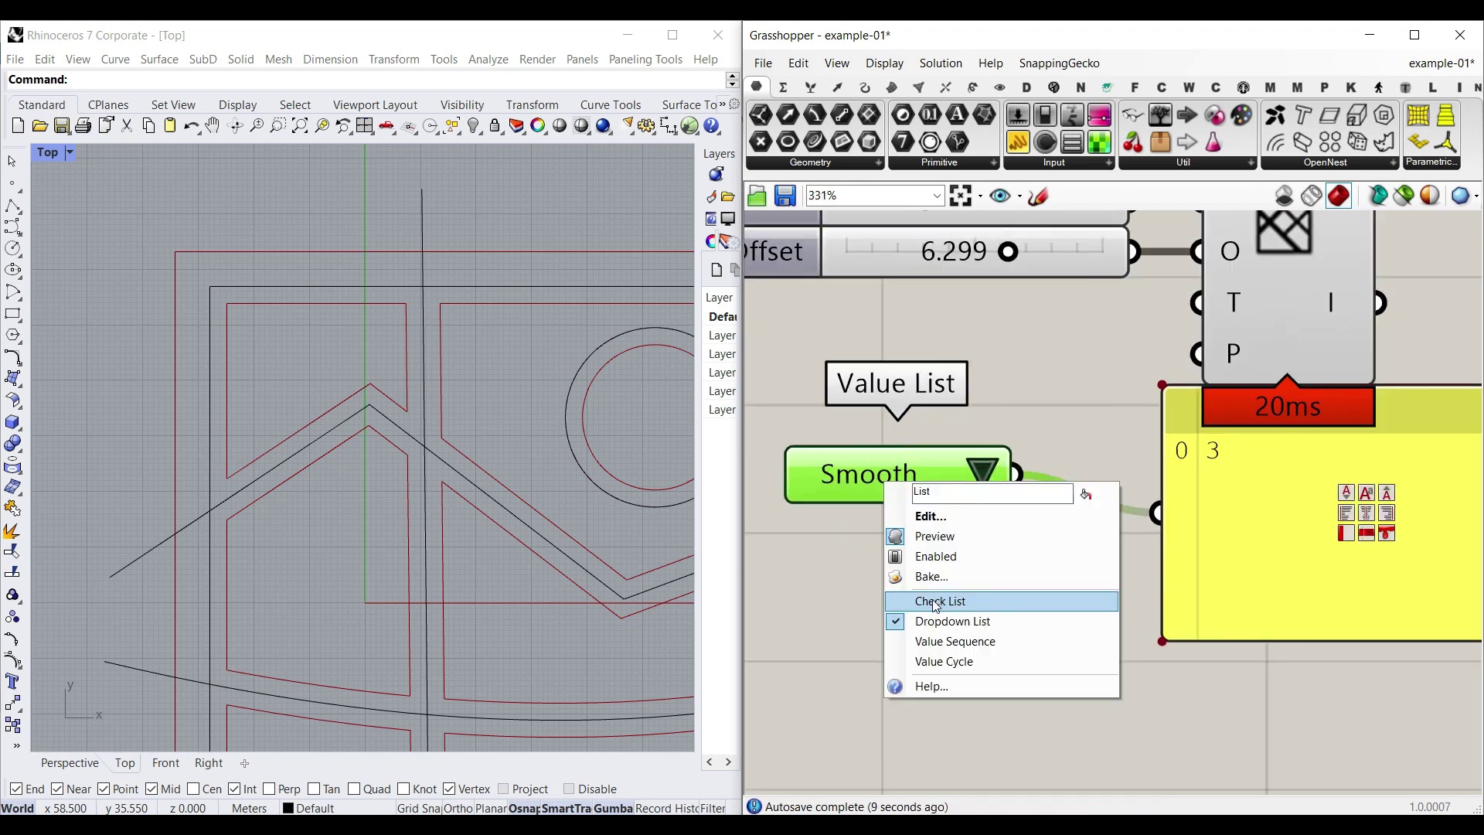
left_click(934, 600)
Display the Value List as a Value Sequence and step forward to Chamfer and back to Smooth.
right_click(934, 523)
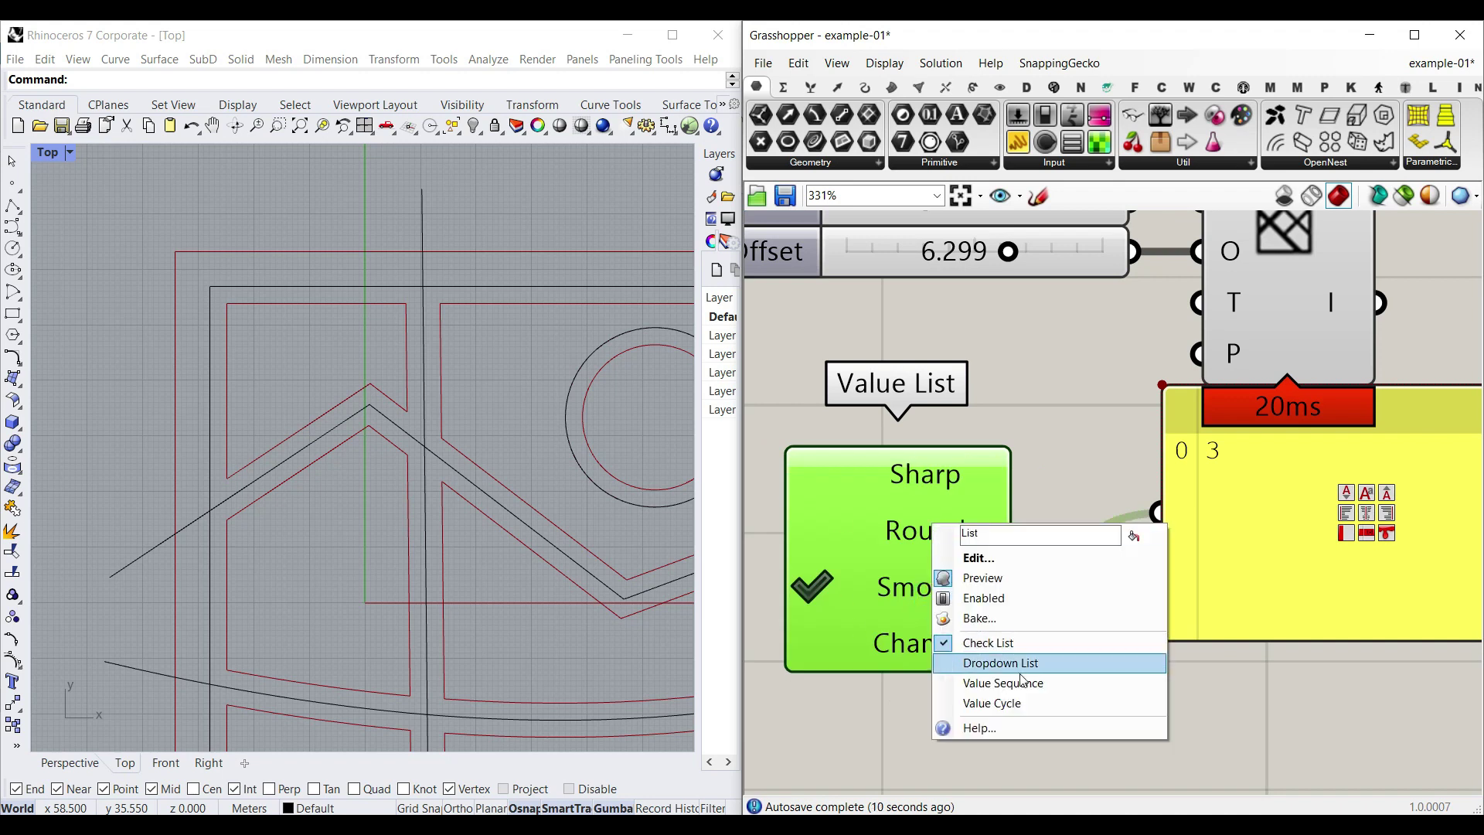
left_click(989, 683)
left_click(1039, 476)
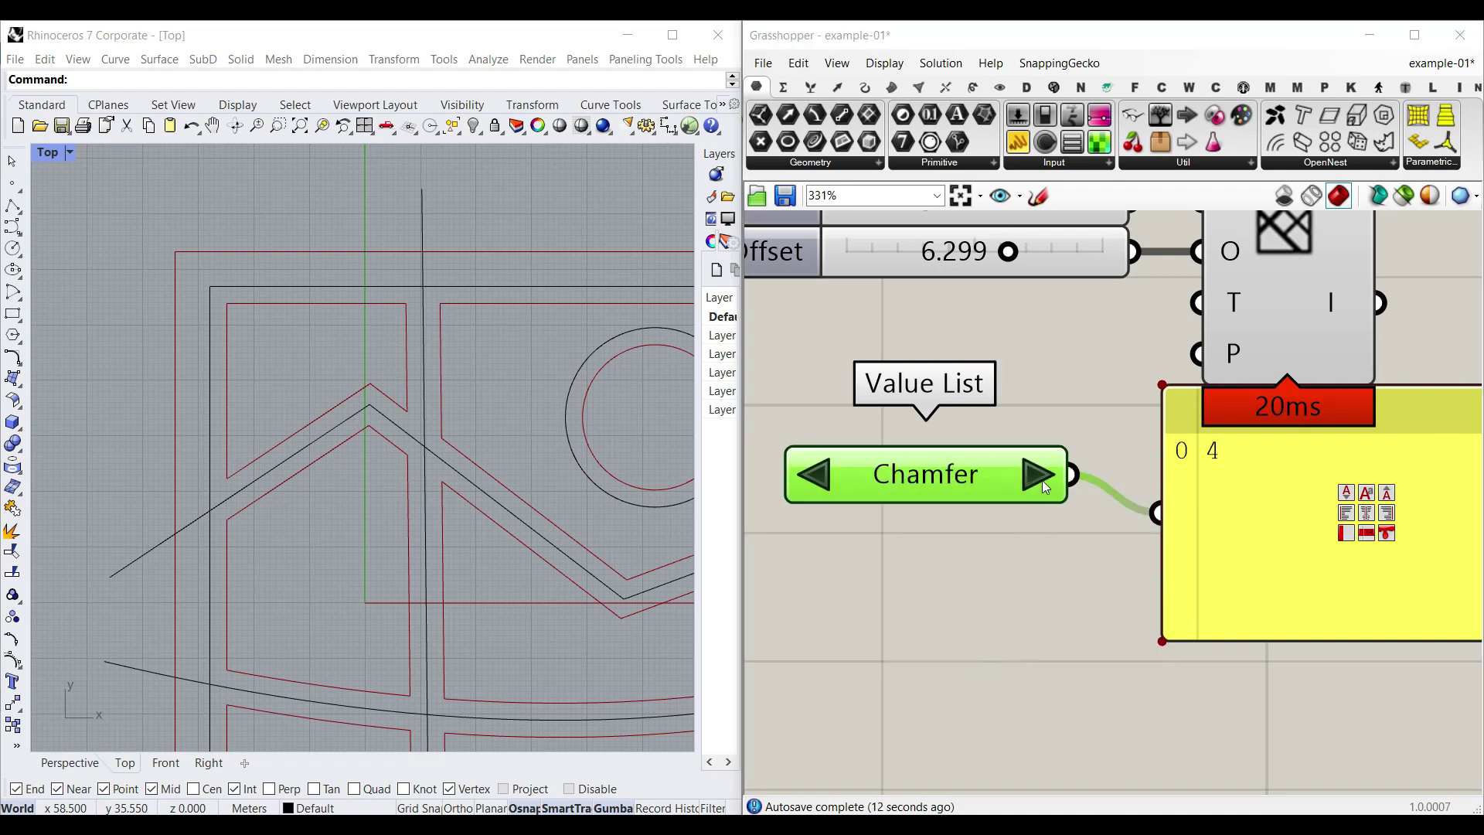
left_click(973, 511)
left_click(824, 474)
Change the Value List to Value Cycle mode and cycle through its corner types to Round.
right_click(924, 481)
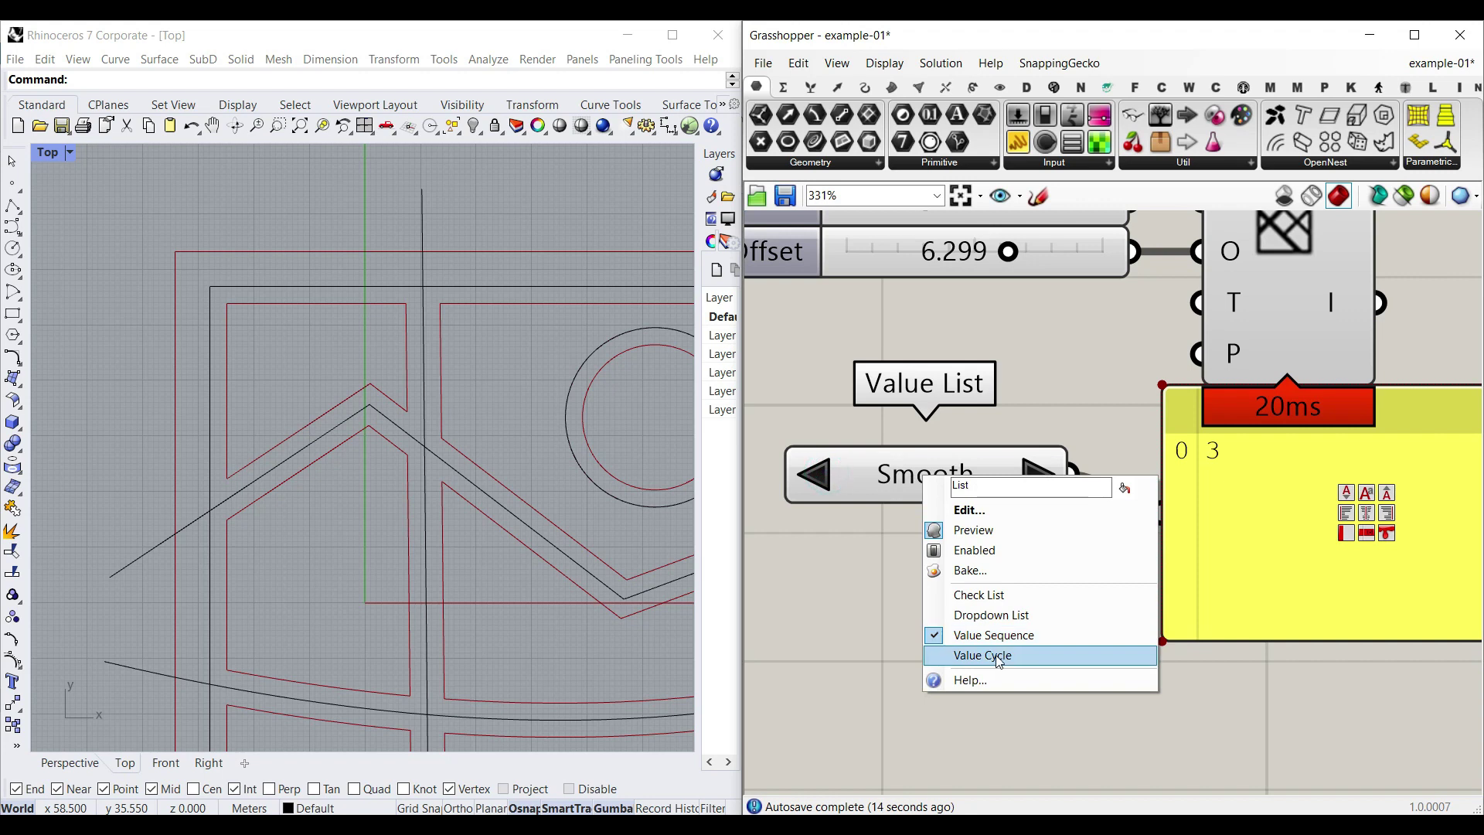
left_click(998, 654)
double_click(1050, 476)
left_click(981, 496)
double_click(1029, 477)
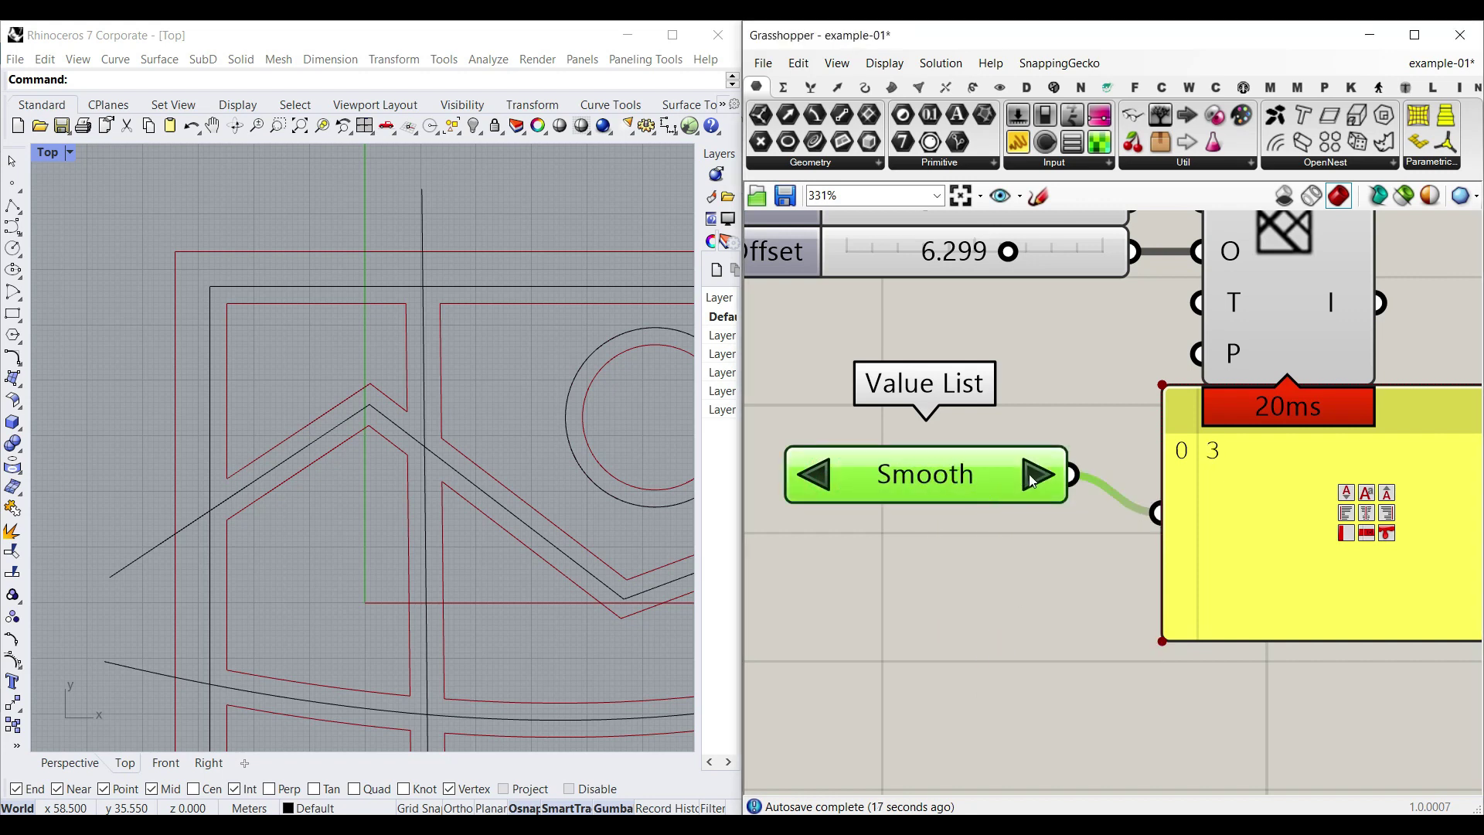
left_click(1028, 491)
left_click(1031, 484)
left_click(1031, 484)
double_click(1031, 479)
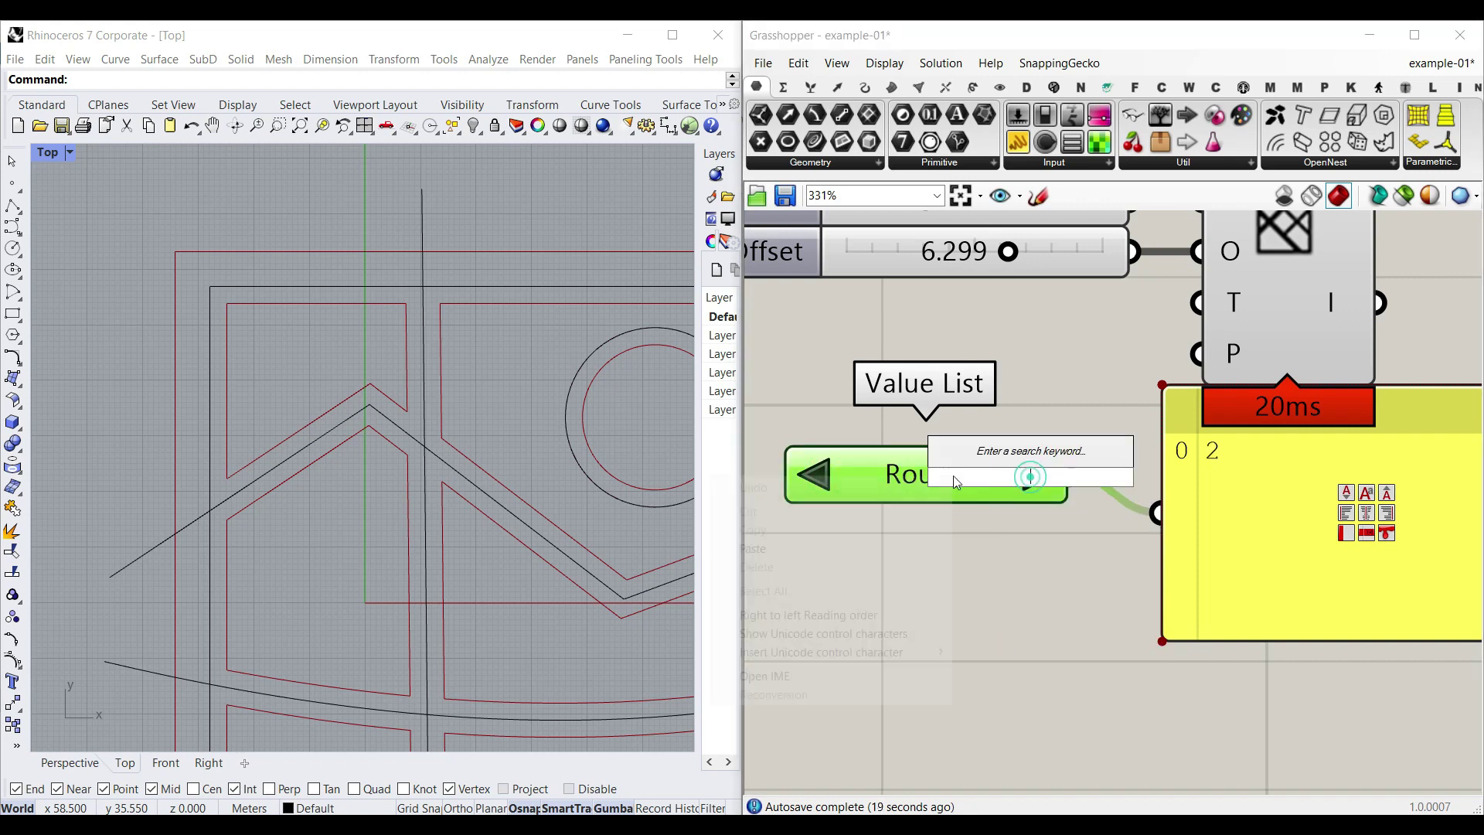
Set the Value List to Check List mode and connect its output to the Offset Intersection's corner type input (T).
right_click(954, 478)
right_click(896, 470)
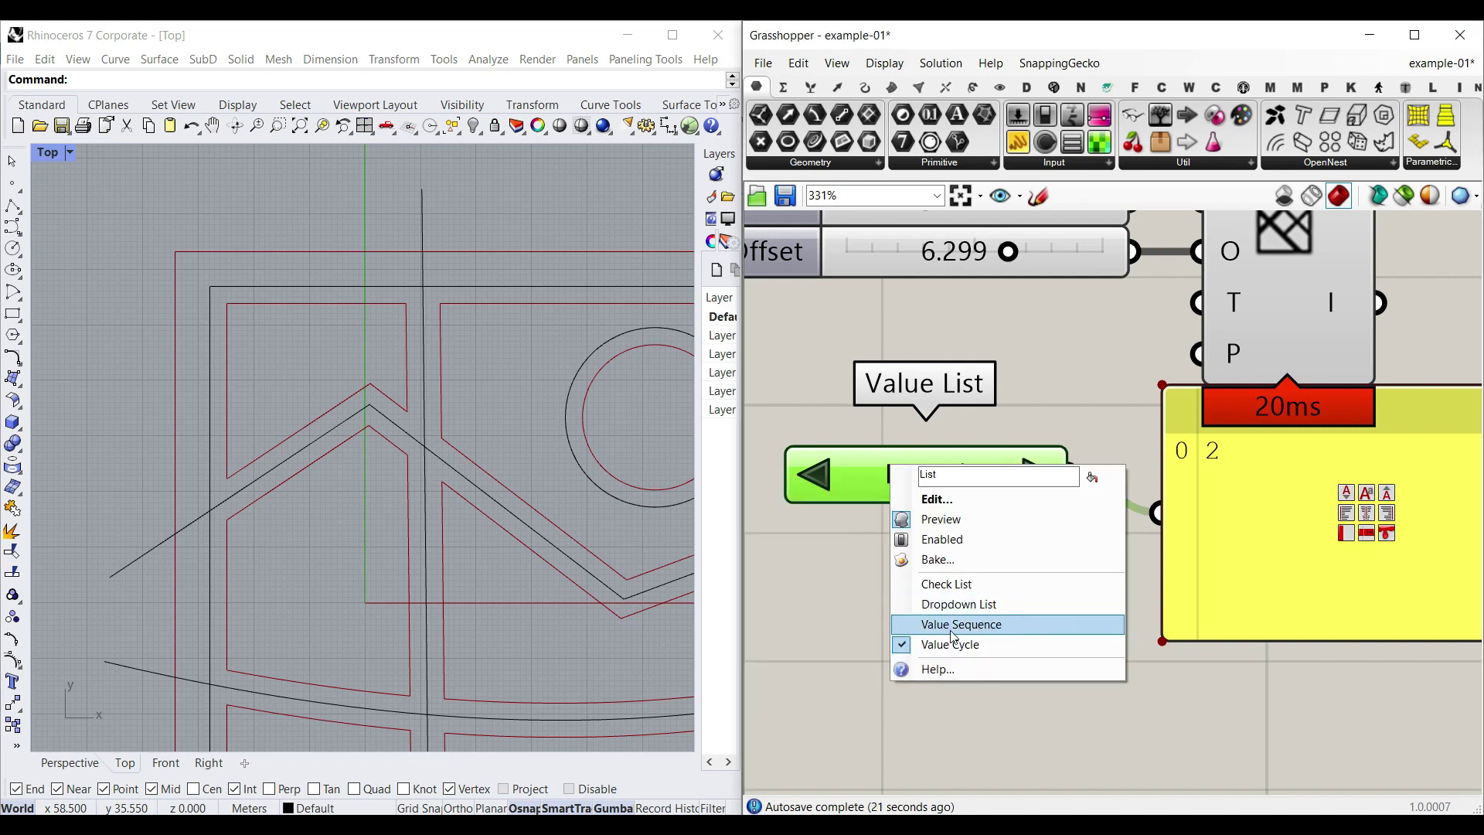
left_click(951, 584)
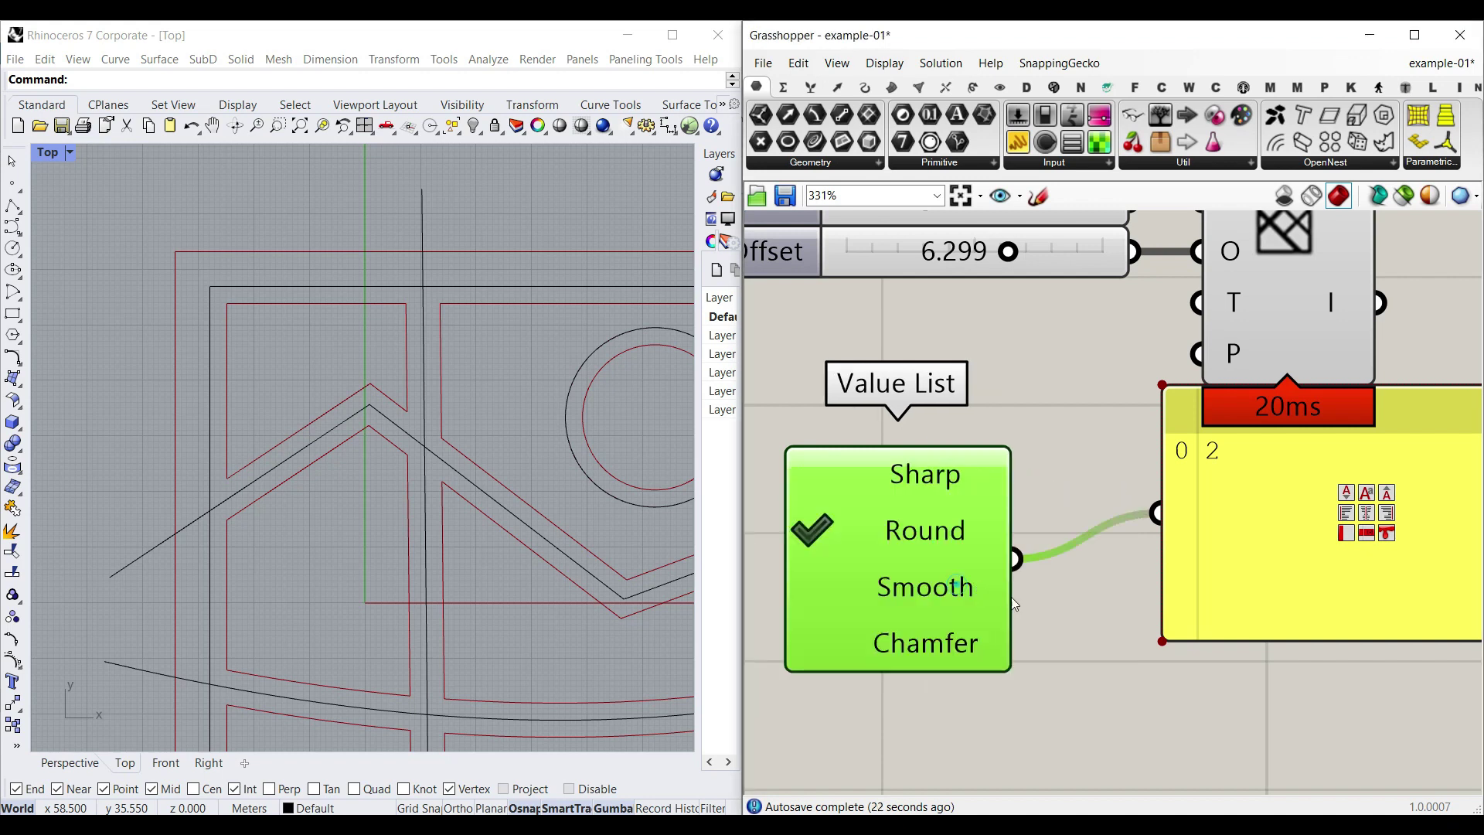
scroll(1006, 623, "down", 3)
left_click_drag(996, 606, 1125, 430)
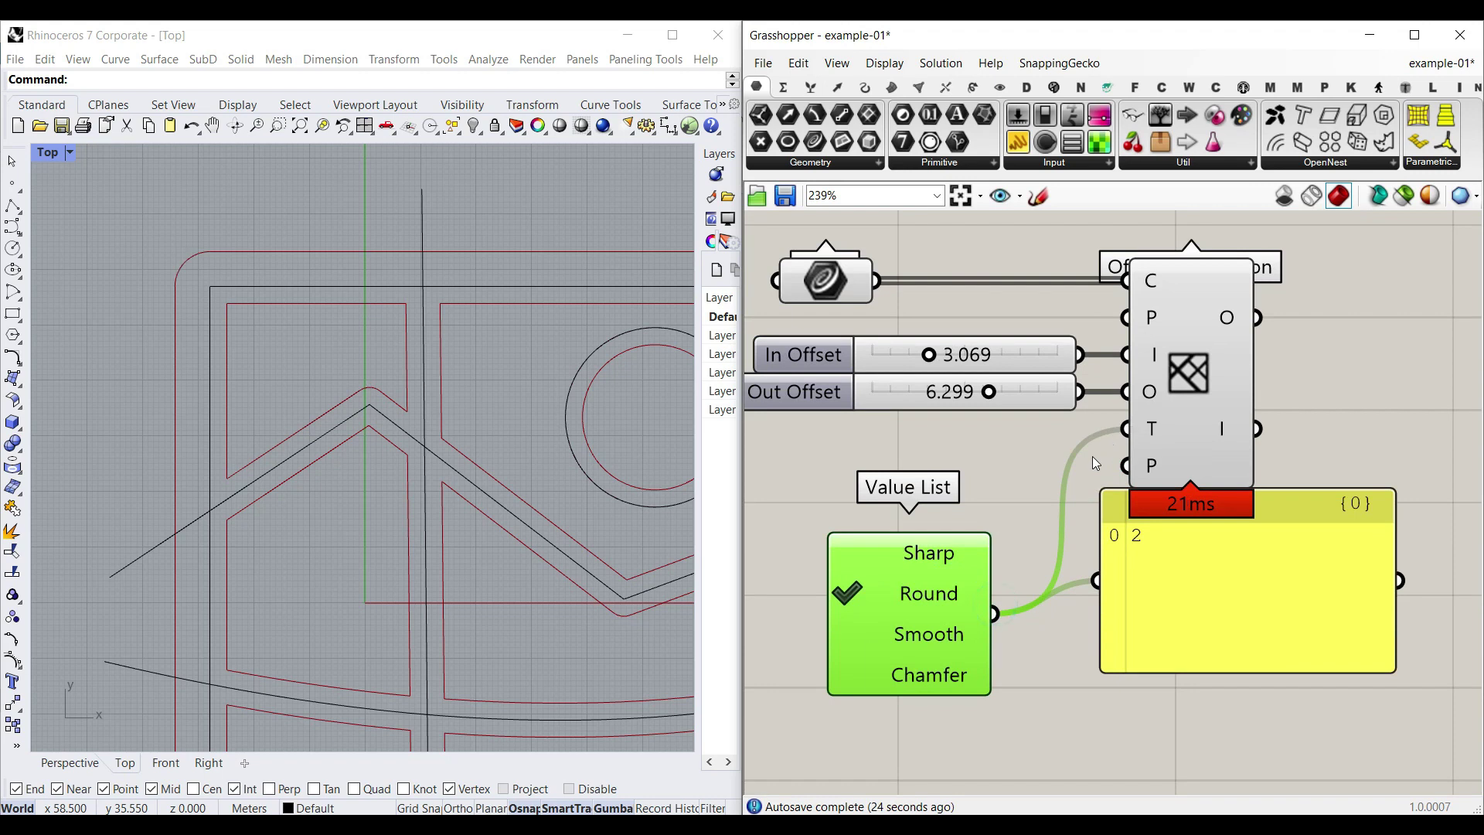
Enable Smooth and Sharp alongside Round to compare the outer corners in Rhino, and leave only Sharp enabled.
scroll(858, 644, "up", 1)
left_click(850, 632)
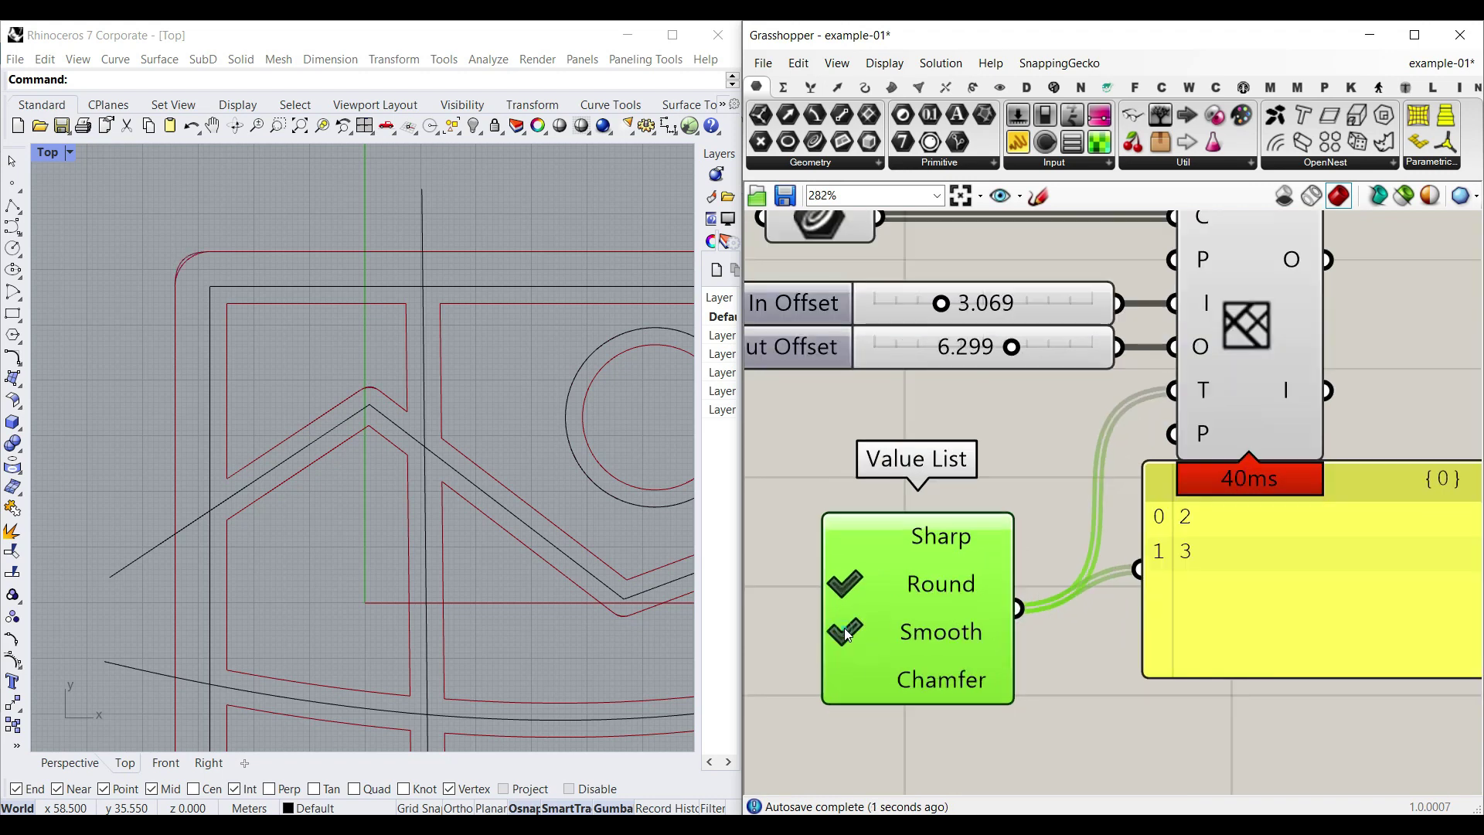
left_click(854, 535)
scroll(260, 369, "down", 3)
scroll(184, 313, "up", 5)
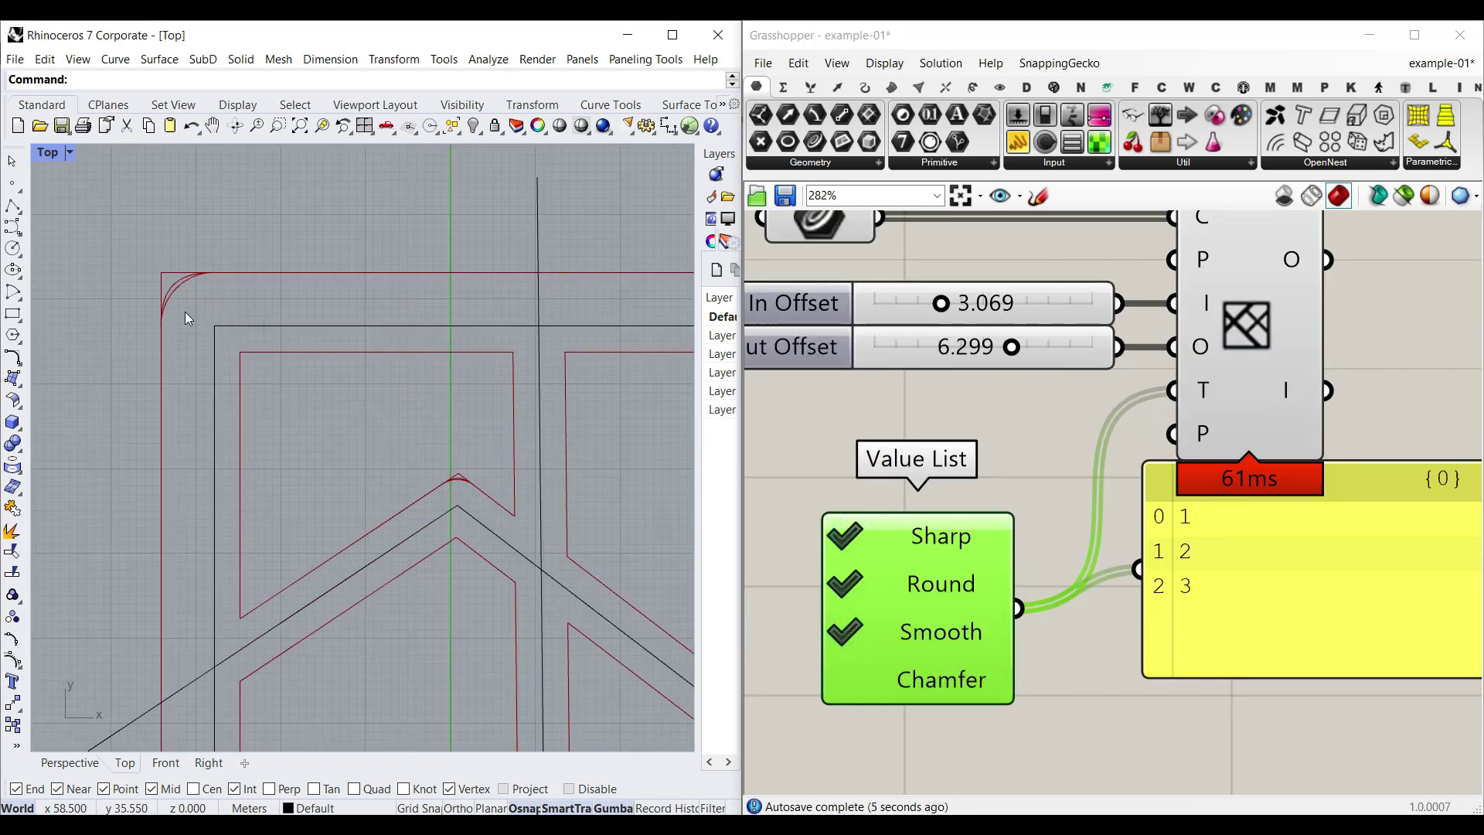
left_click(850, 631)
left_click(844, 586)
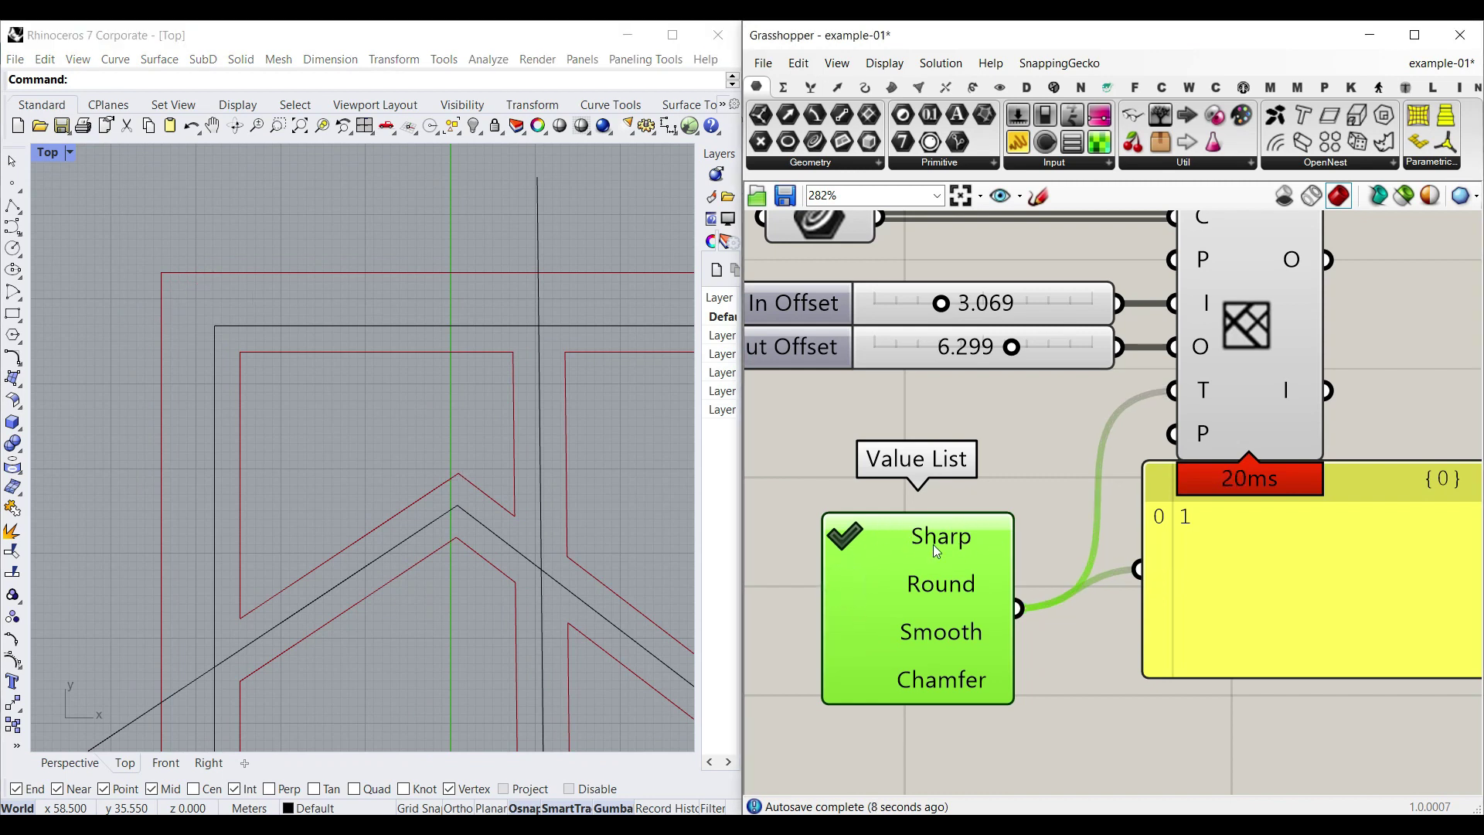
scroll(408, 454, "down", 5)
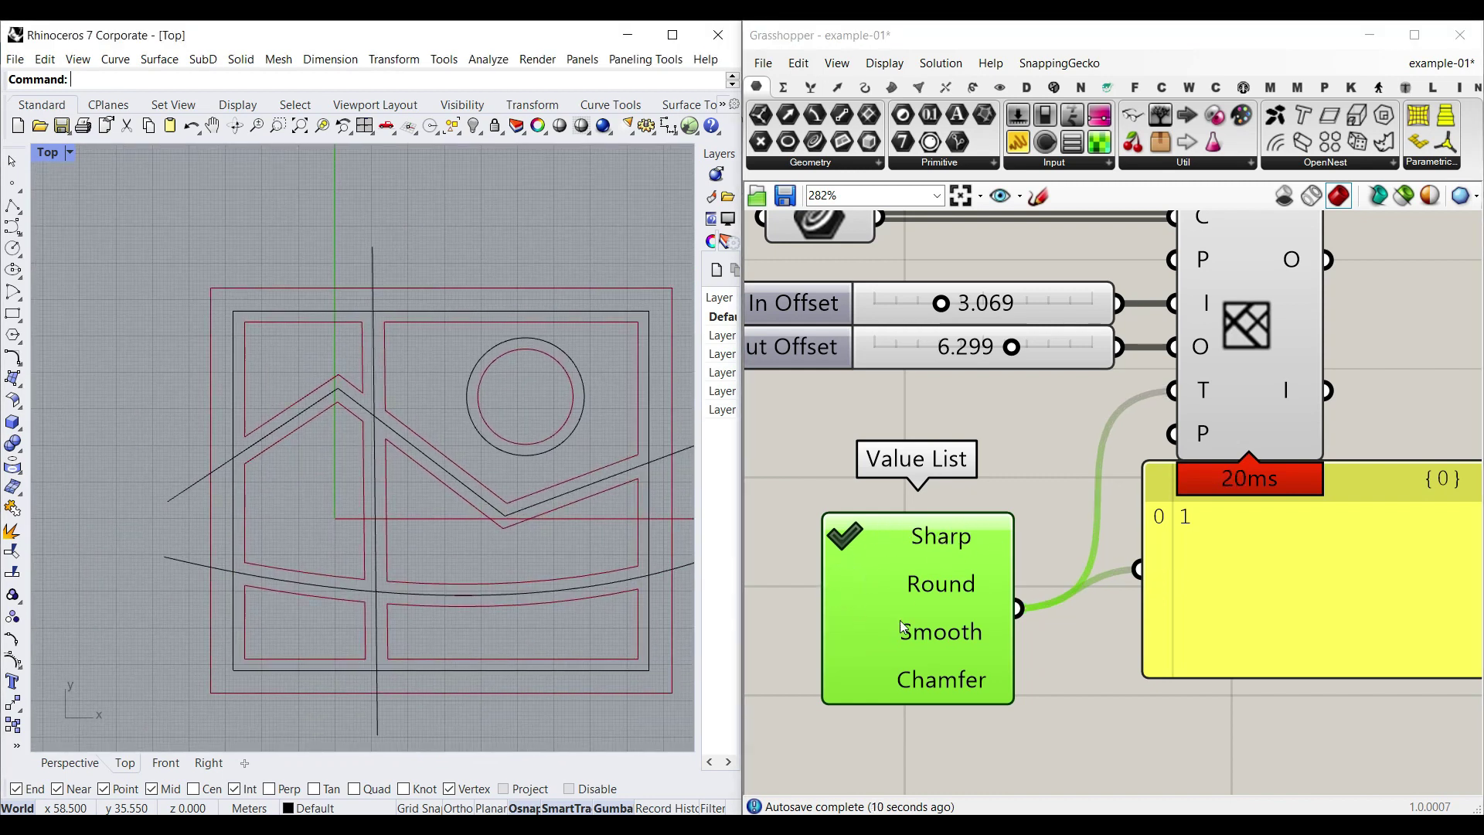
Enable Smooth and Round instead of Sharp and compare the two corner shapes up close in the Rhino viewport.
left_click(835, 541)
left_click(854, 632)
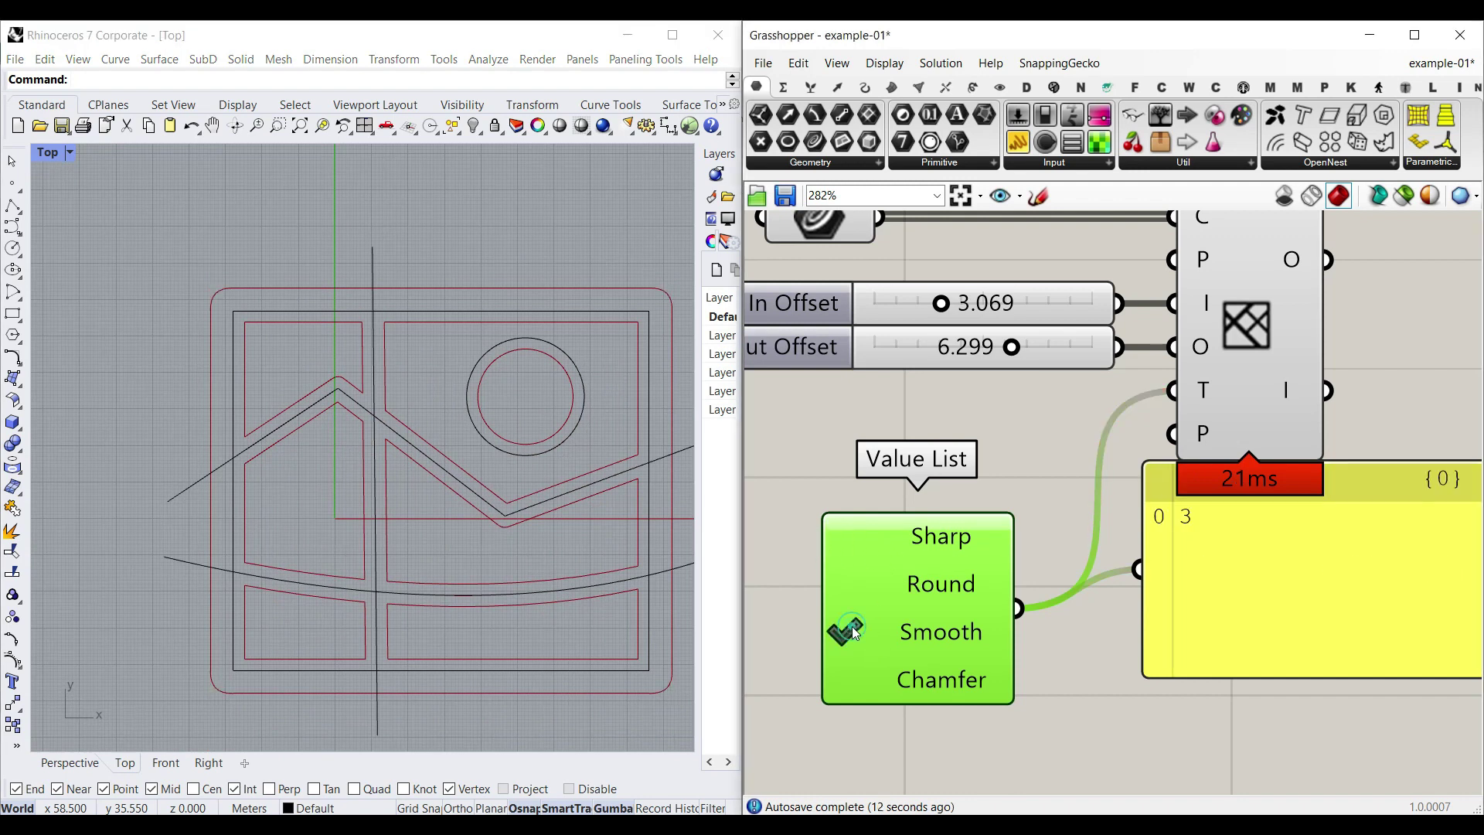
scroll(219, 309, "up", 5)
left_click(848, 584)
scroll(207, 288, "up", 5)
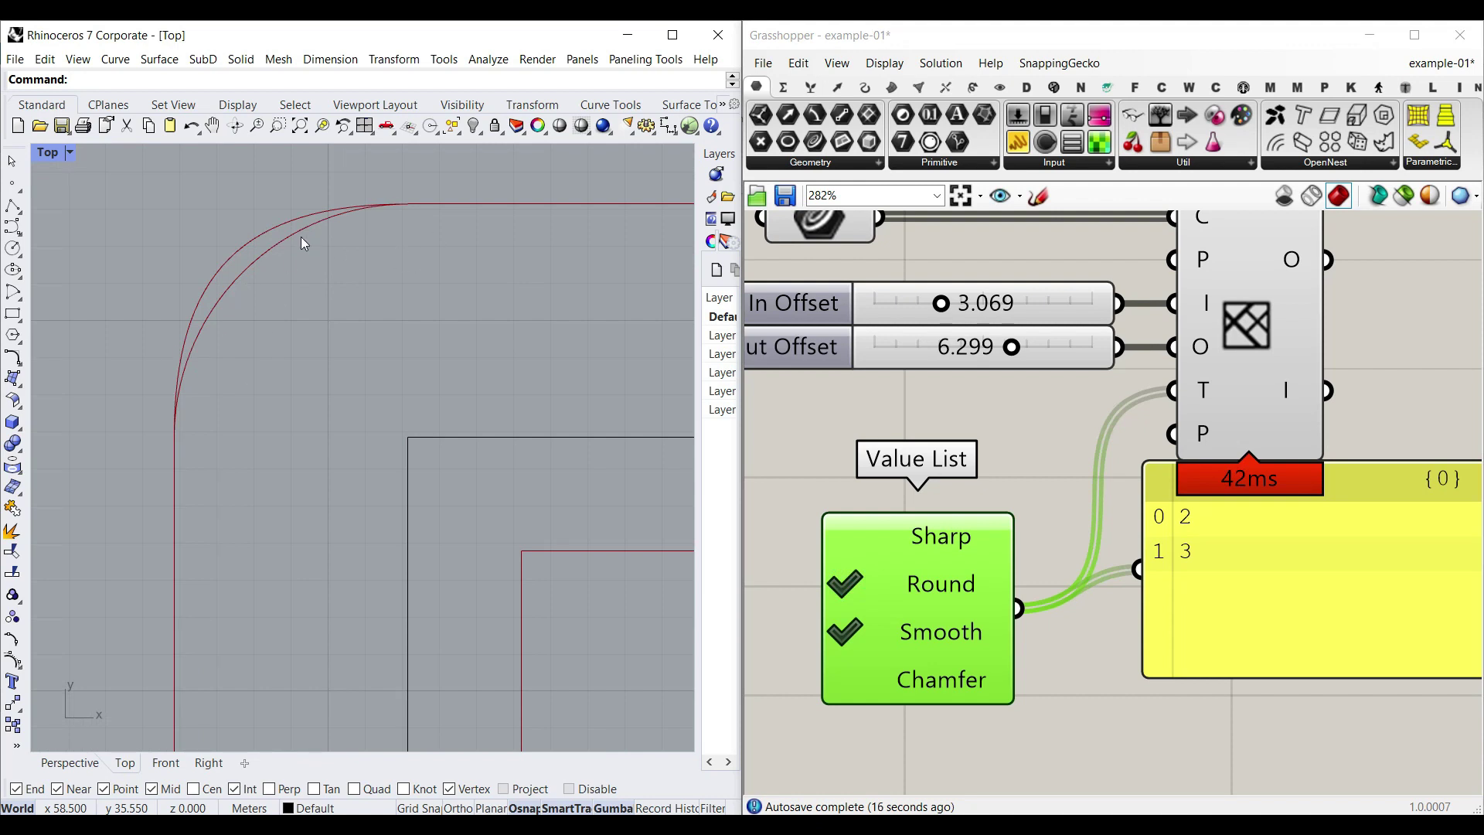
Enable only Chamfer in the Value List and inspect the outer frame corner and the zigzag curve's corners.
left_click(863, 629)
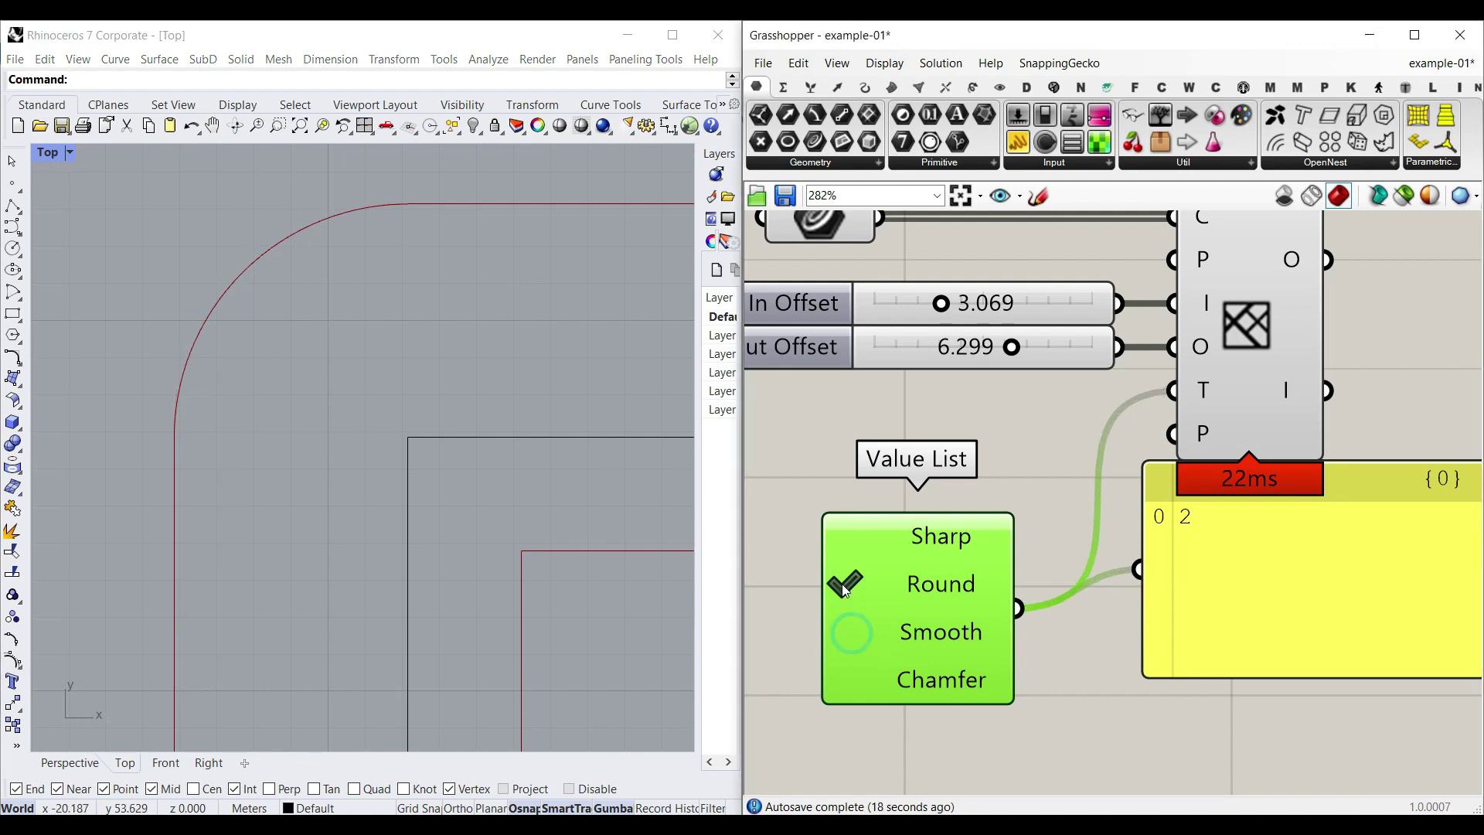
left_click(843, 586)
left_click(853, 678)
scroll(359, 440, "down", 10)
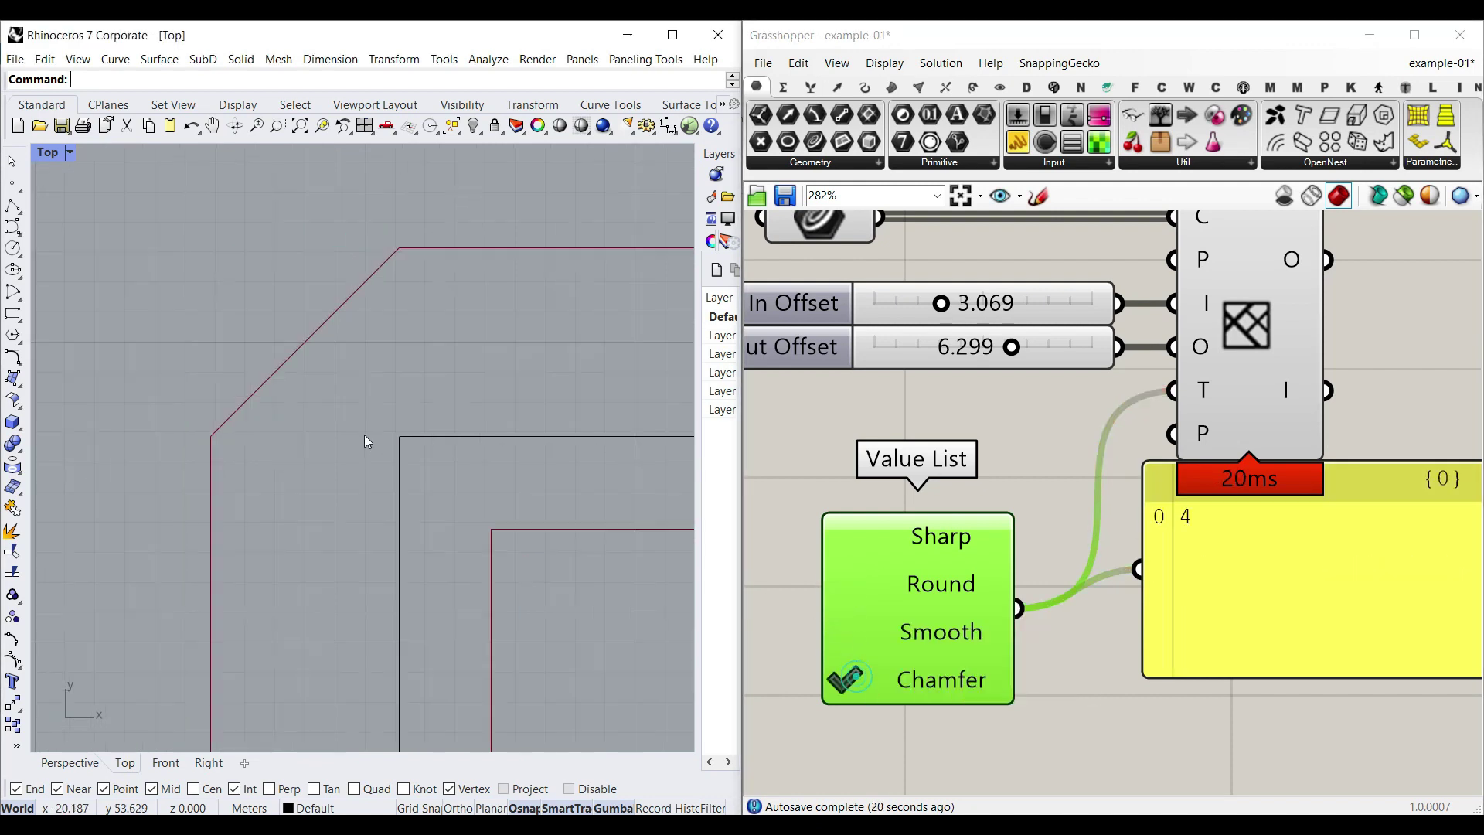
scroll(327, 457, "up", 8)
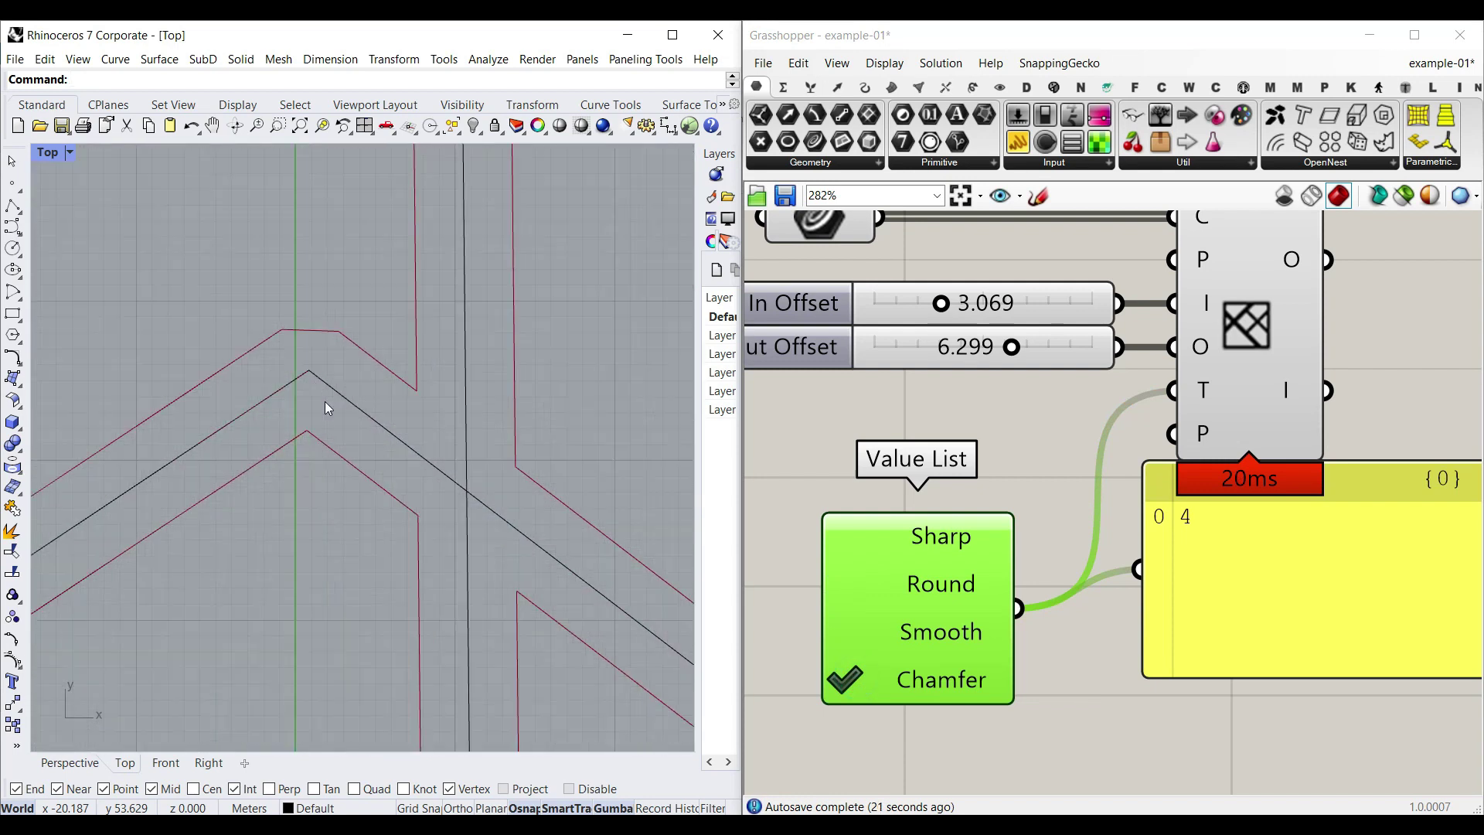
scroll(308, 397, "down", 3)
scroll(385, 487, "up", 4)
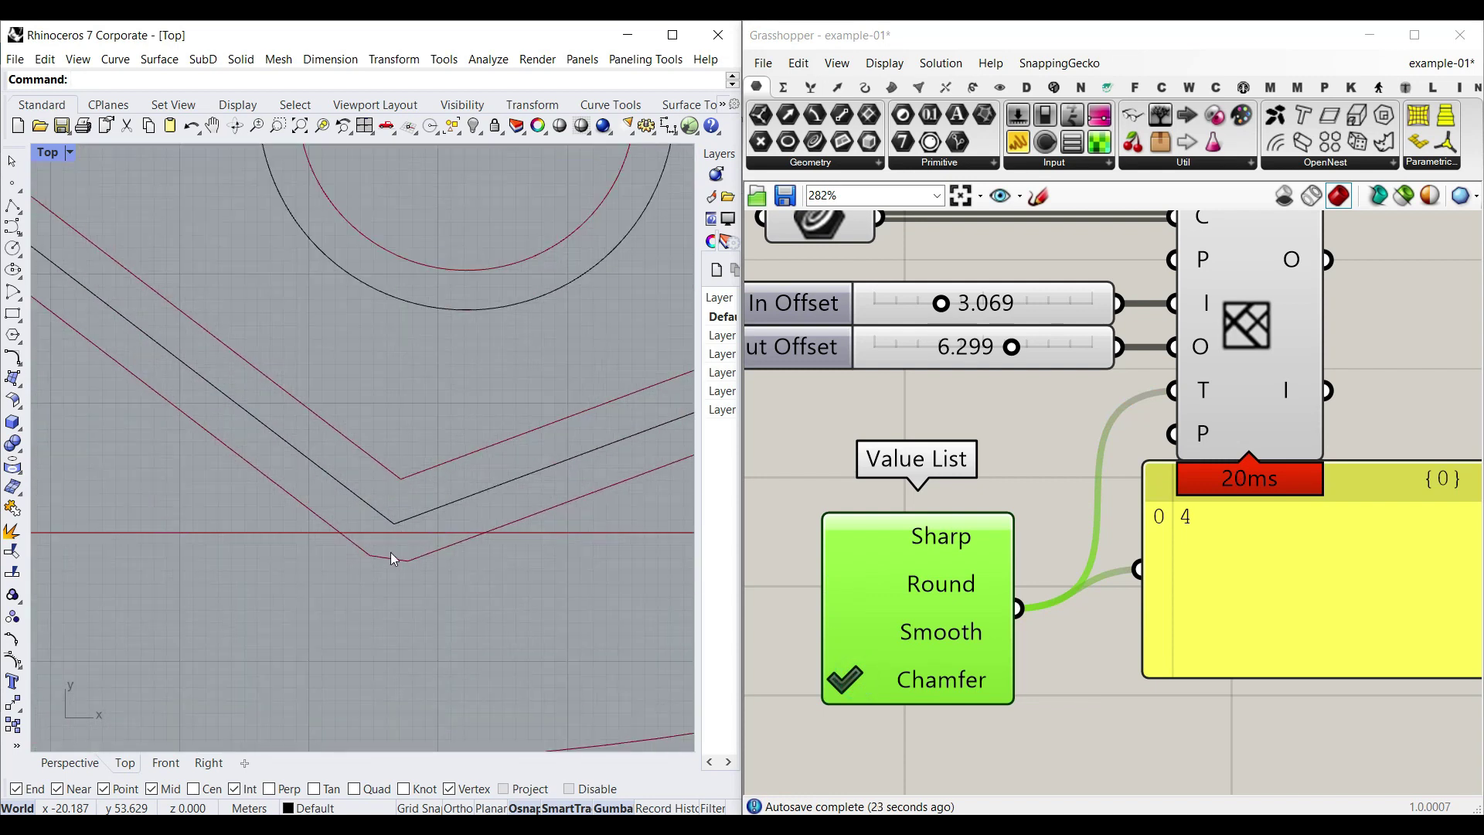
Set the corner type to Sharp only and delete the panel connected to the Value List.
left_click(843, 538)
scroll(931, 573, "down", 4)
left_click(1090, 585)
key("Delete")
Move the Value List up close below the Out Offset slider and view the whole pattern in Rhino.
scroll(911, 555, "up", 5)
left_click_drag(952, 618, 999, 541)
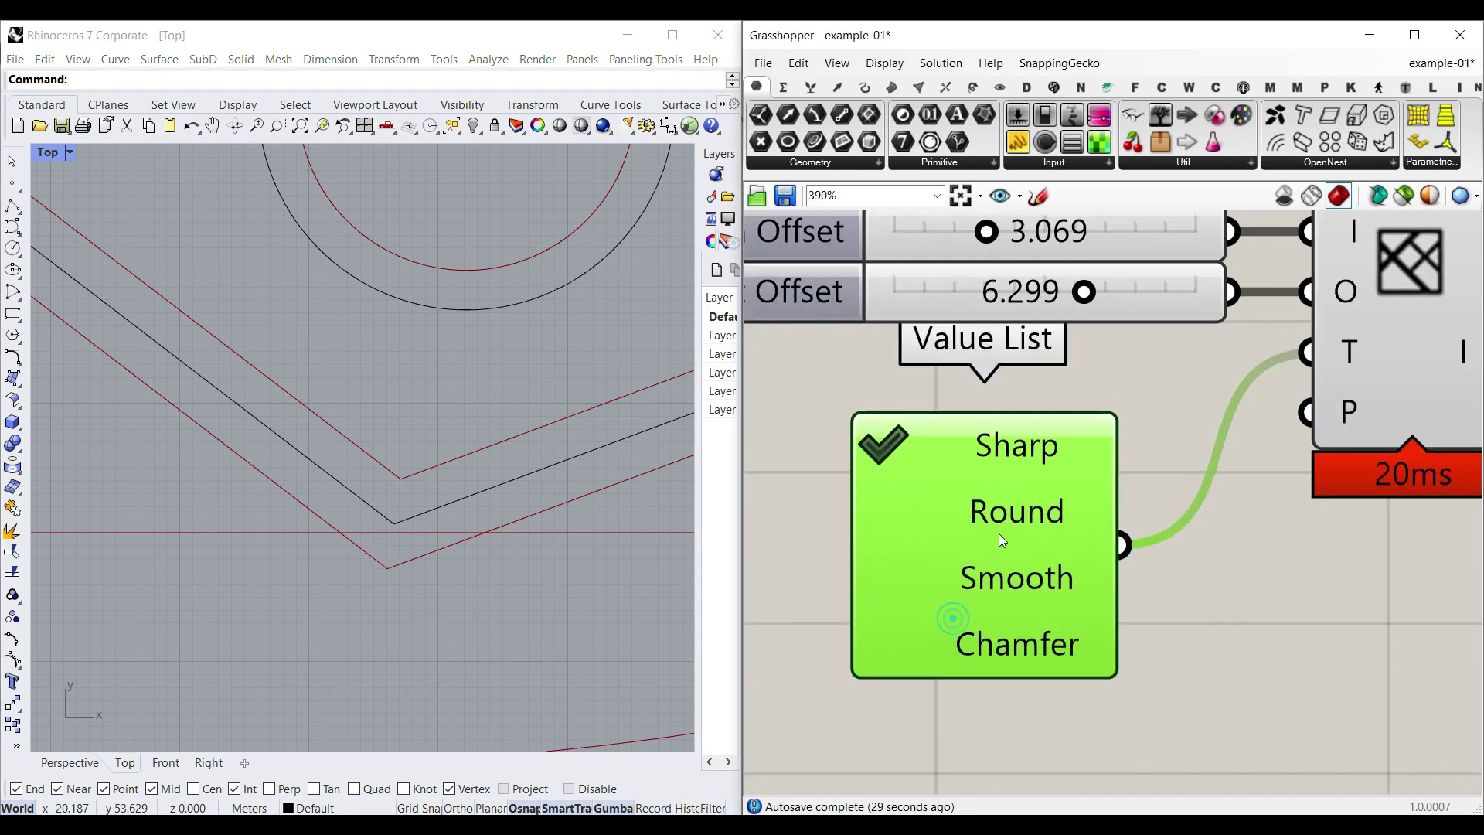
left_click(1264, 553)
scroll(511, 521, "down", 16)
right_click_drag(510, 520, 425, 496)
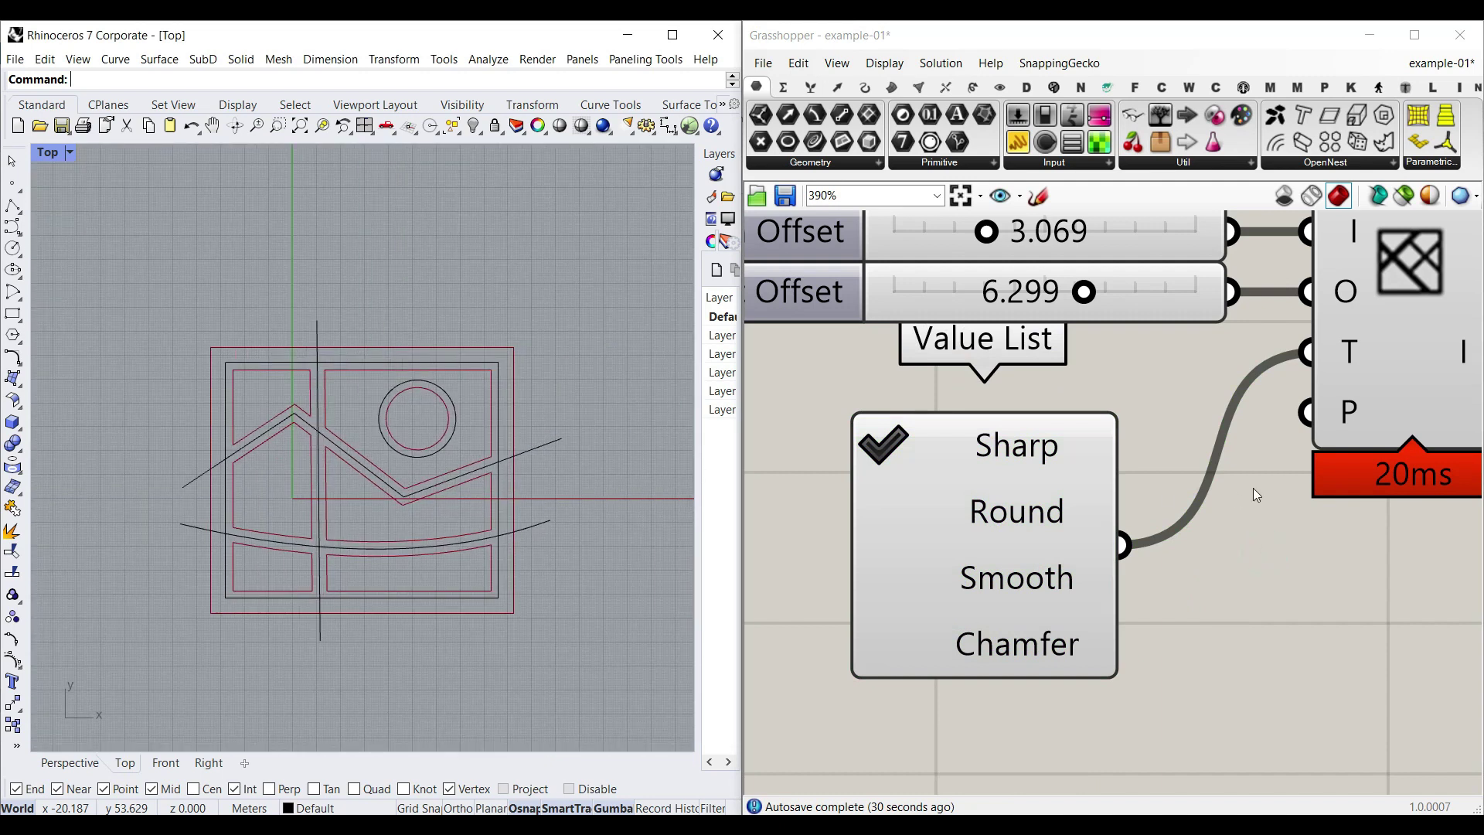
Extract the Offset Intersection's second P input, below T, into its own Points parameter.
right_click(1340, 411)
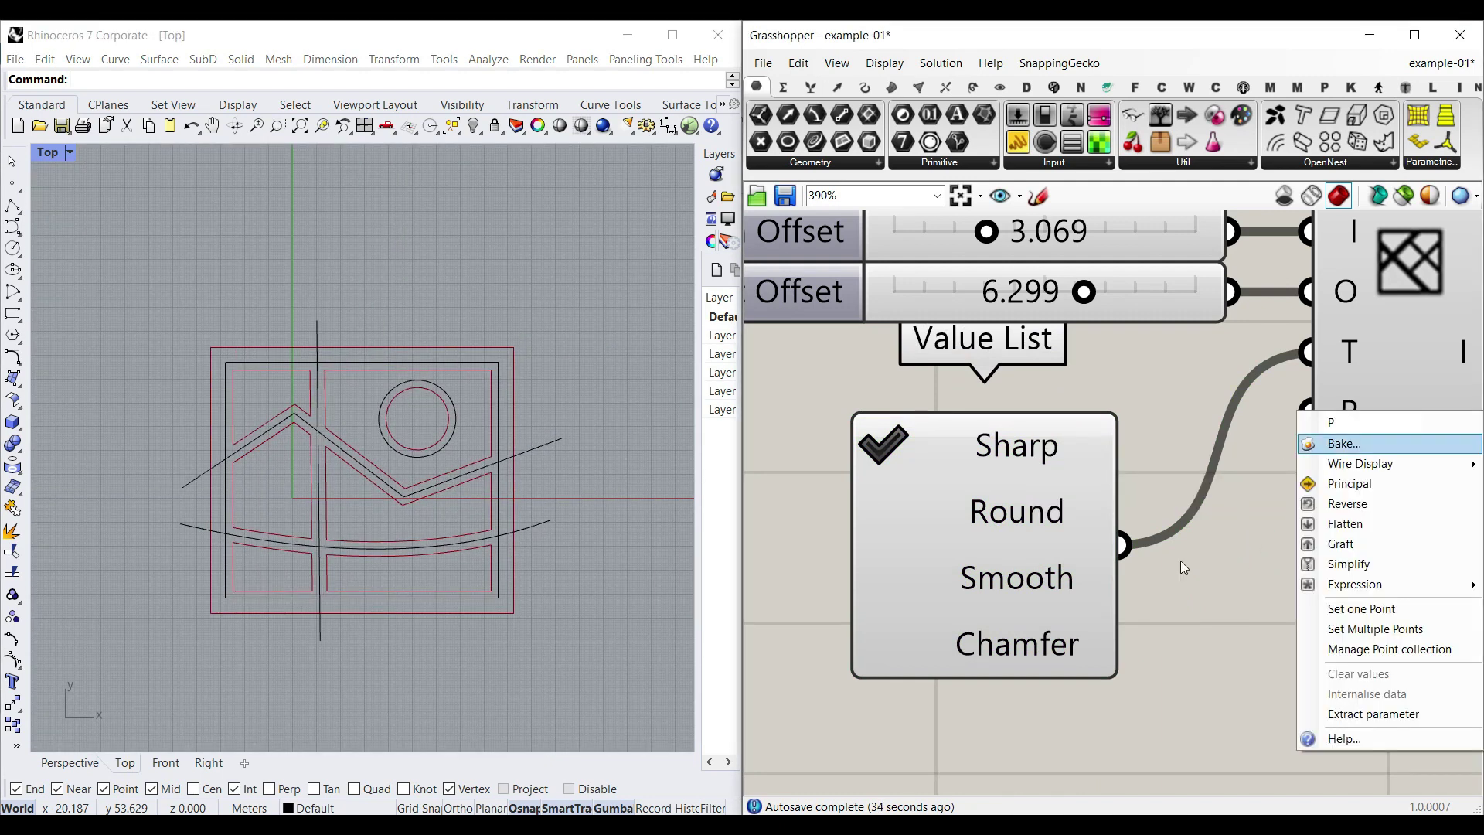
left_click(1373, 714)
scroll(1175, 587, "down", 5)
left_click_drag(1126, 530, 1082, 582)
Move the Value List aside and place the Points parameter below the Out Offset slider.
scroll(1075, 479, "up", 3)
left_click_drag(1092, 496, 860, 479)
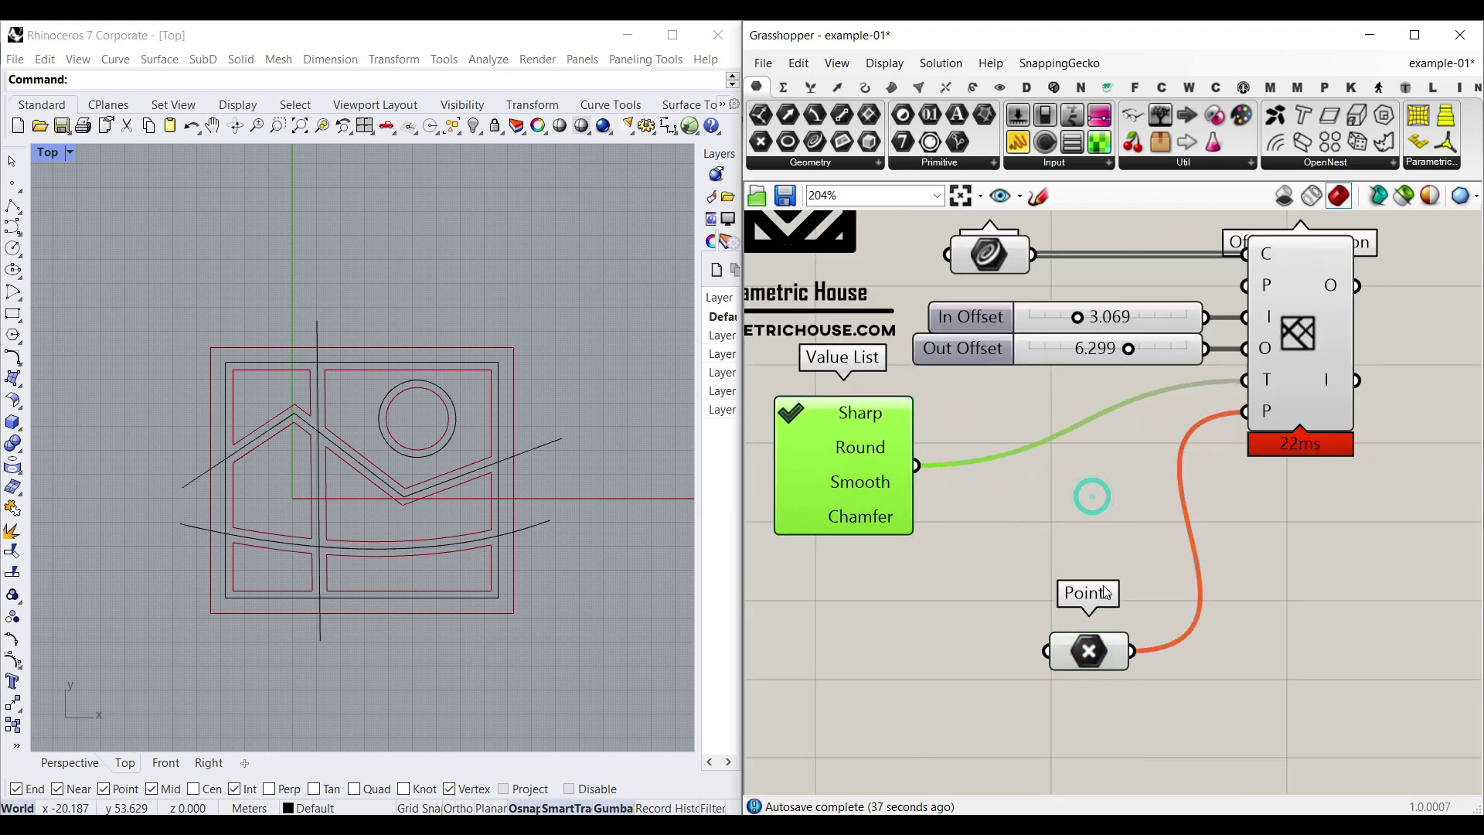
left_click_drag(1089, 651, 1102, 485)
scroll(1086, 529, "up", 2)
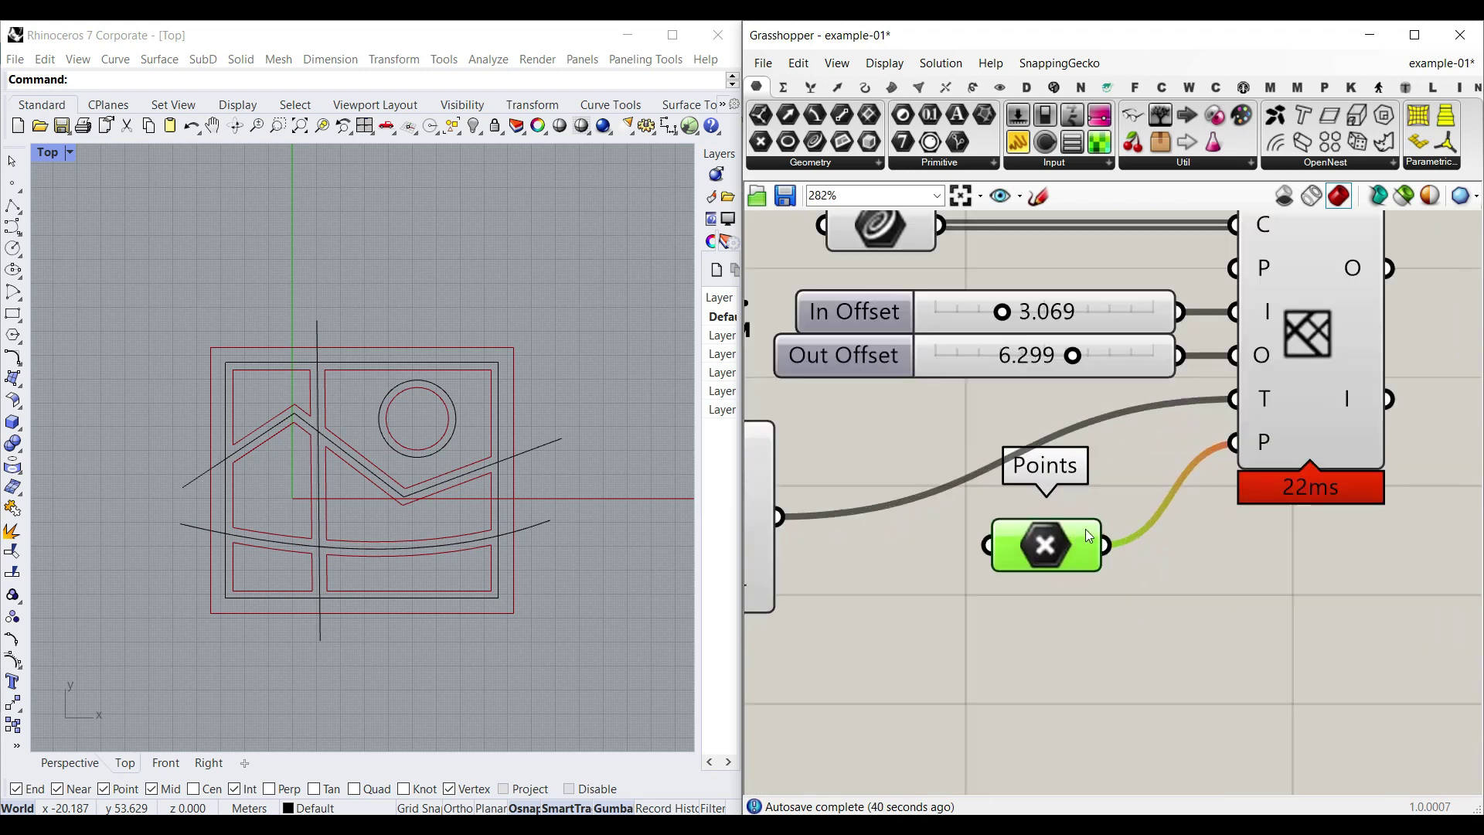
Set four points in the Points parameter, inside the upper-left cell, the lower-left cell, the circle and the middle-right cell.
scroll(1085, 529, "up", 3)
right_click(1051, 555)
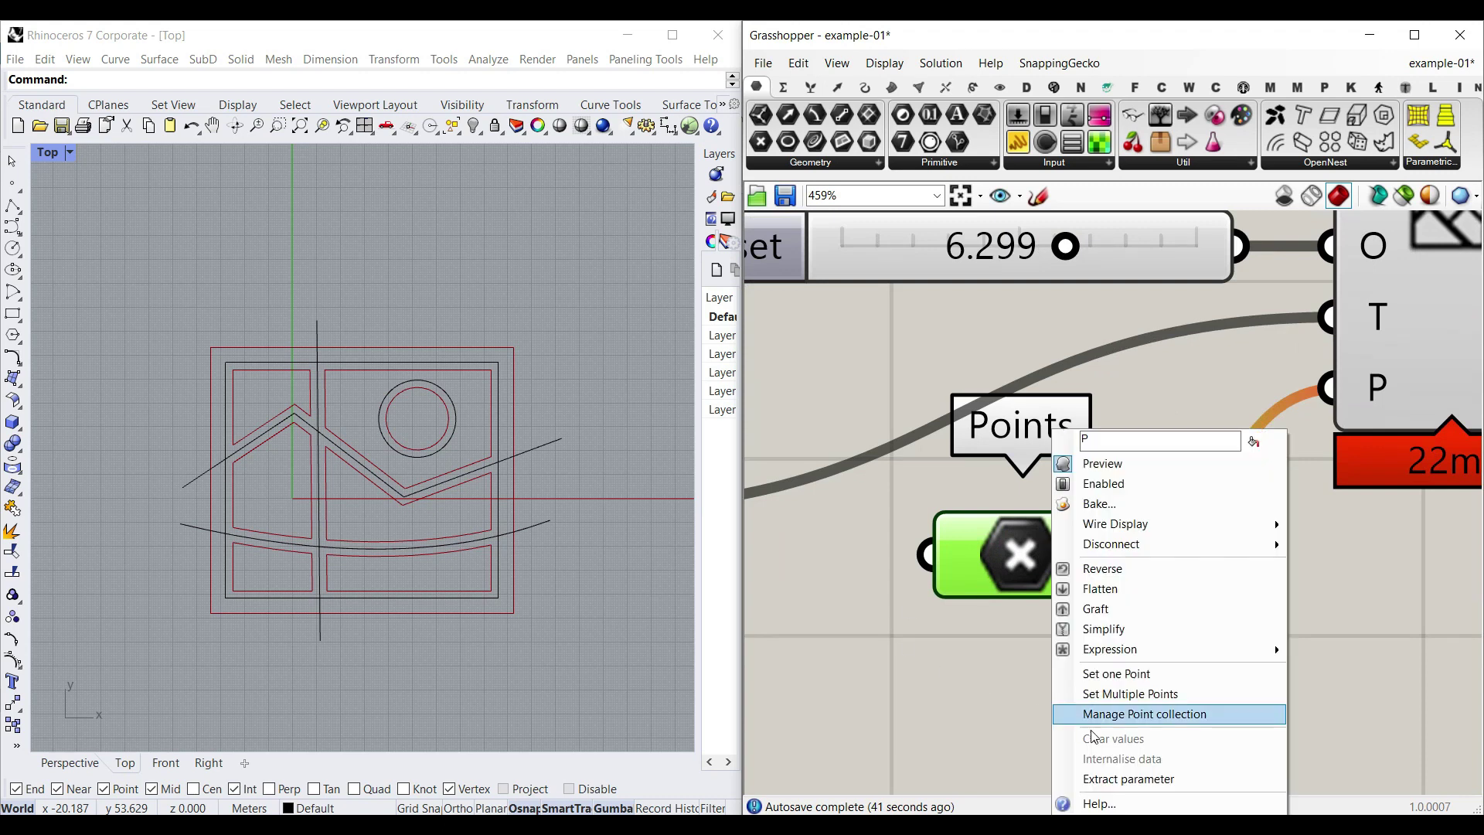
left_click(1127, 699)
scroll(288, 501, "up", 5)
scroll(274, 471, "down", 1)
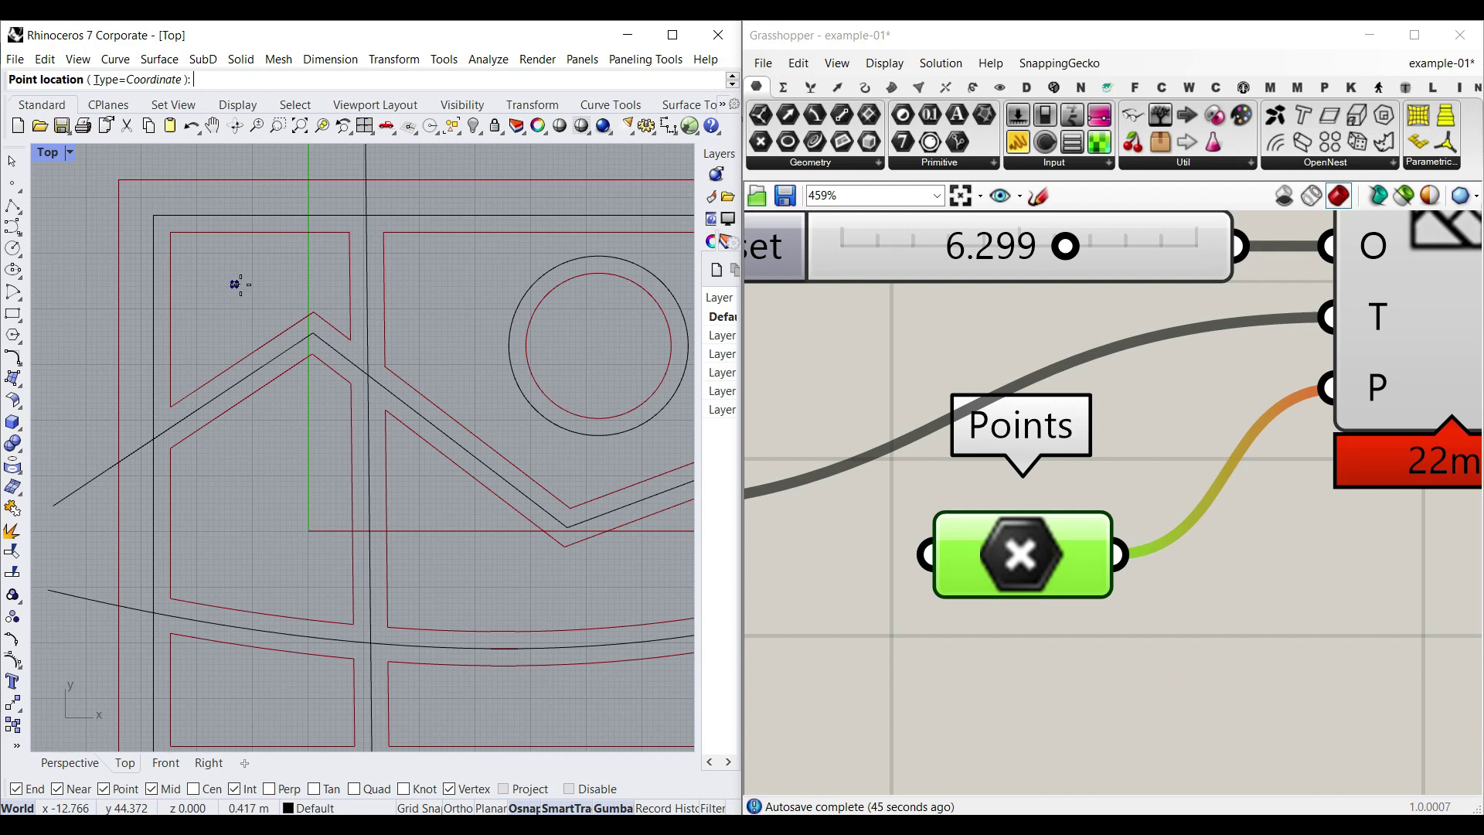
scroll(232, 341, "down", 6)
scroll(370, 348, "up", 4)
left_click(461, 341)
scroll(461, 341, "down", 3)
scroll(390, 417, "up", 3)
left_click(217, 506)
left_click(395, 384)
key("Return")
left_click(1056, 629)
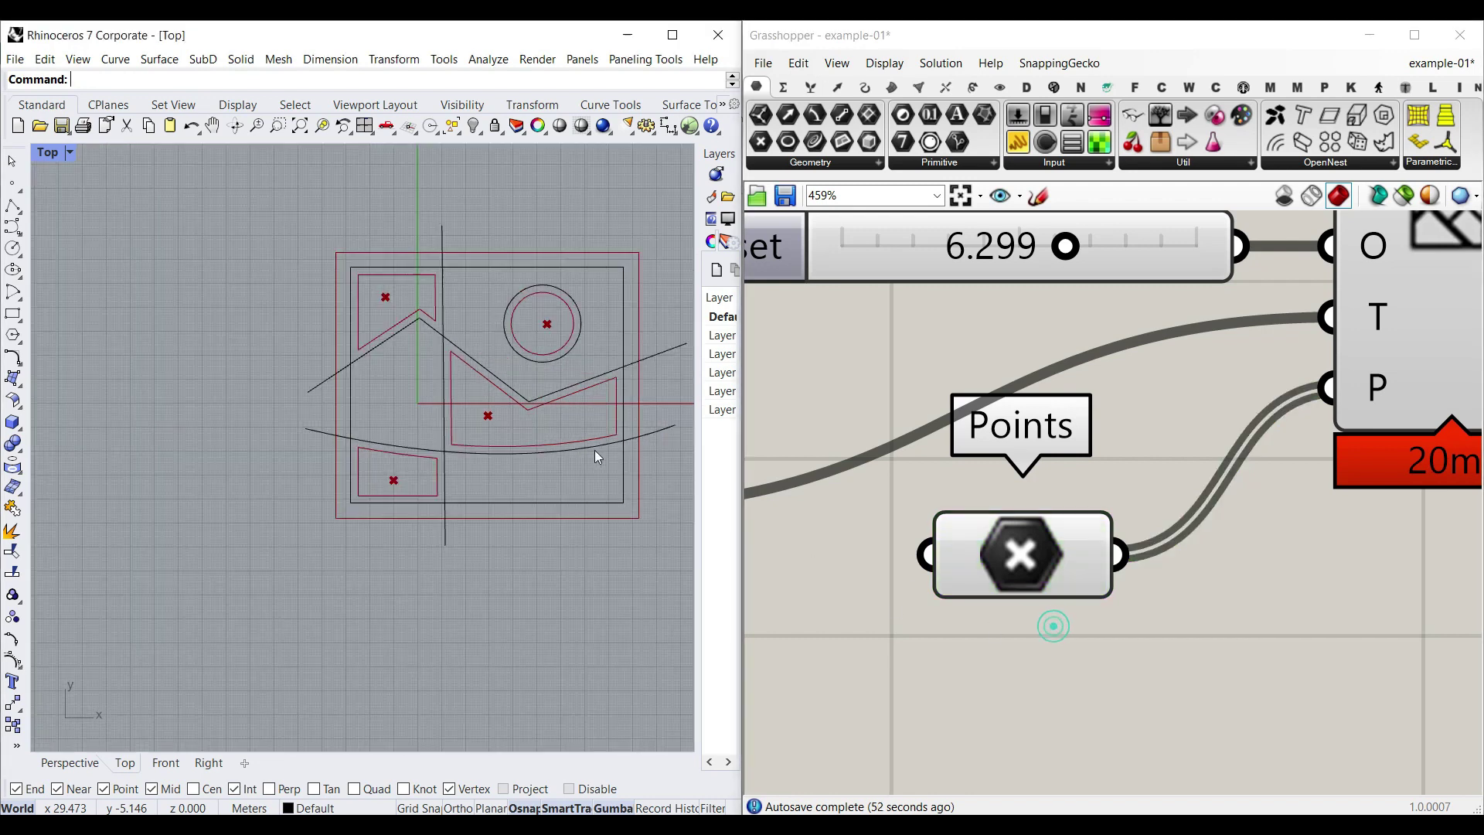
Move the upper-left cell's point slightly right and the middle-right cell's point slightly left within their cells.
left_click(1007, 573)
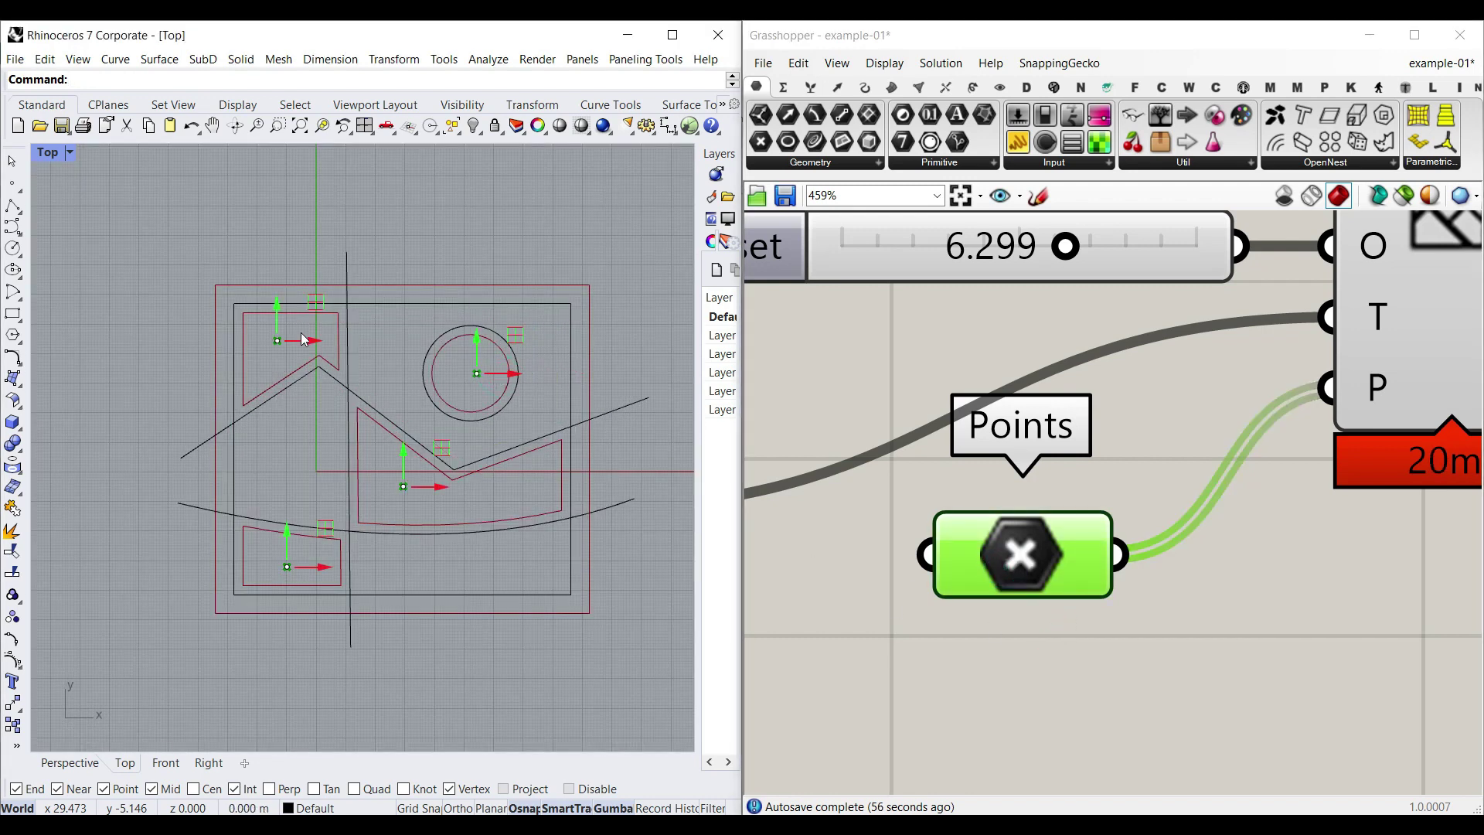
left_click_drag(309, 340, 330, 350)
mouse_move(424, 487)
left_mouse_down()
mouse_move(307, 487)
mouse_move(412, 487)
left_mouse_up()
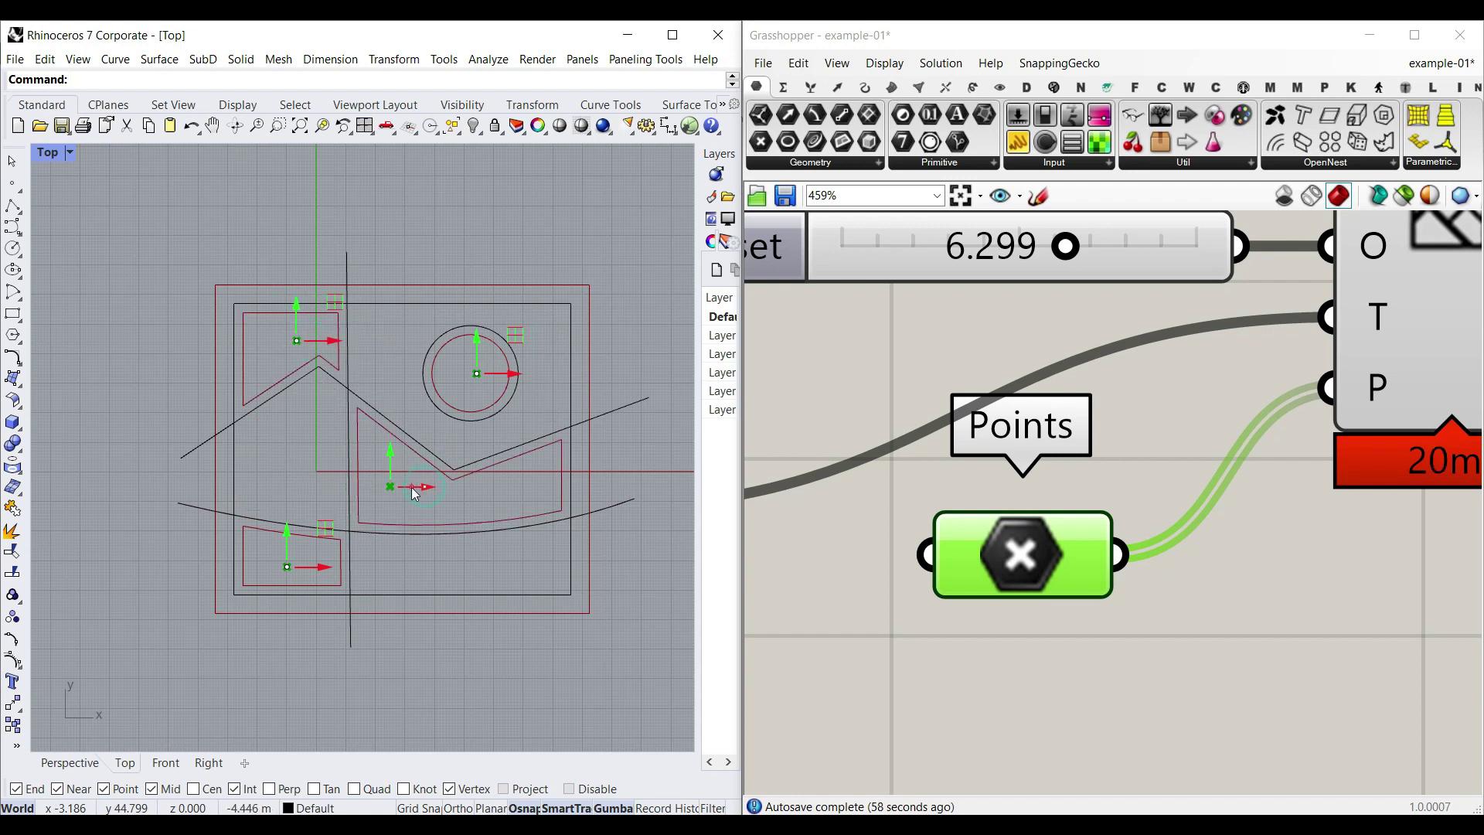
left_click(995, 648)
right_click_drag(1117, 581, 930, 619)
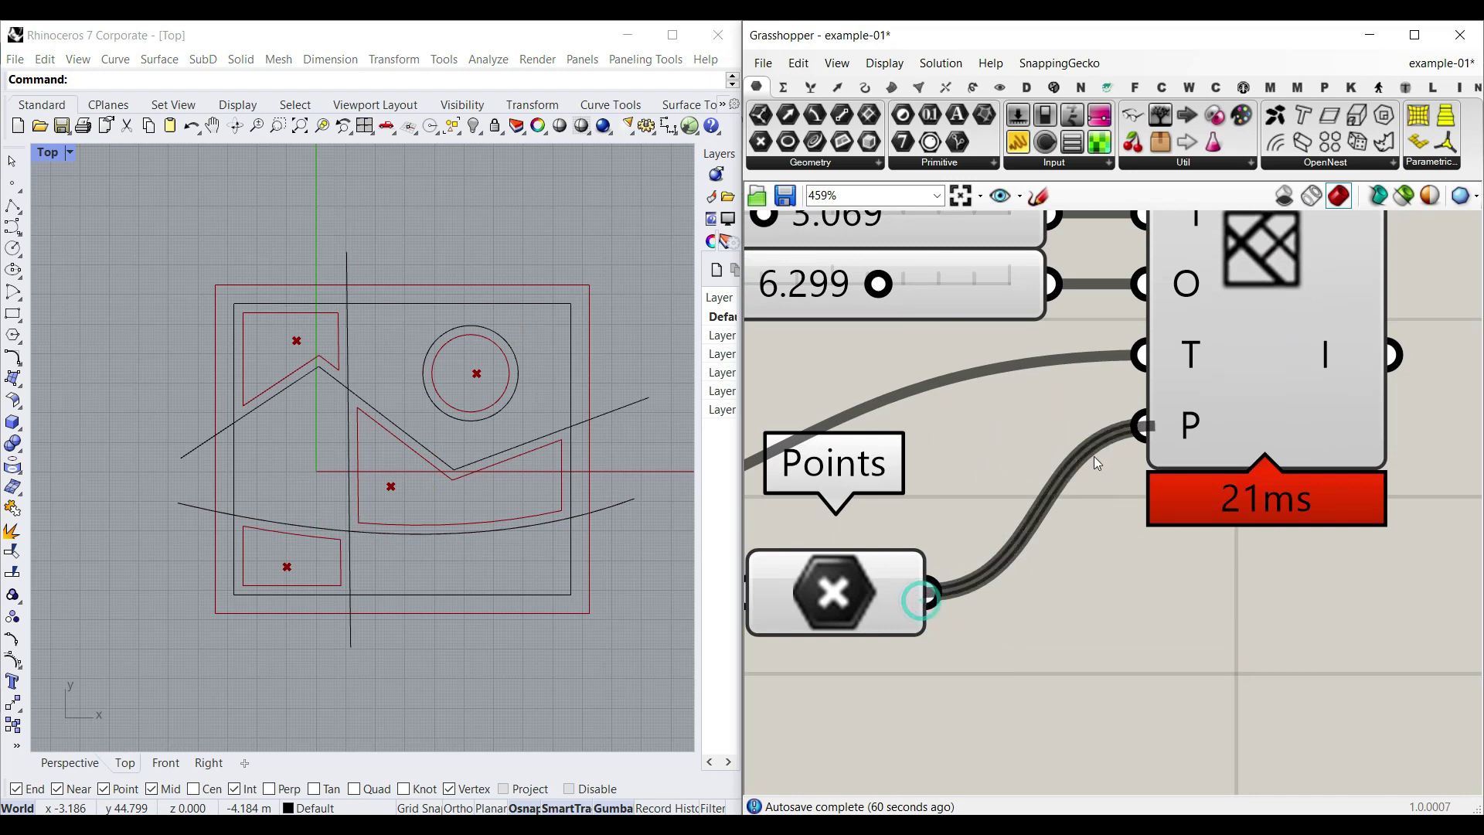
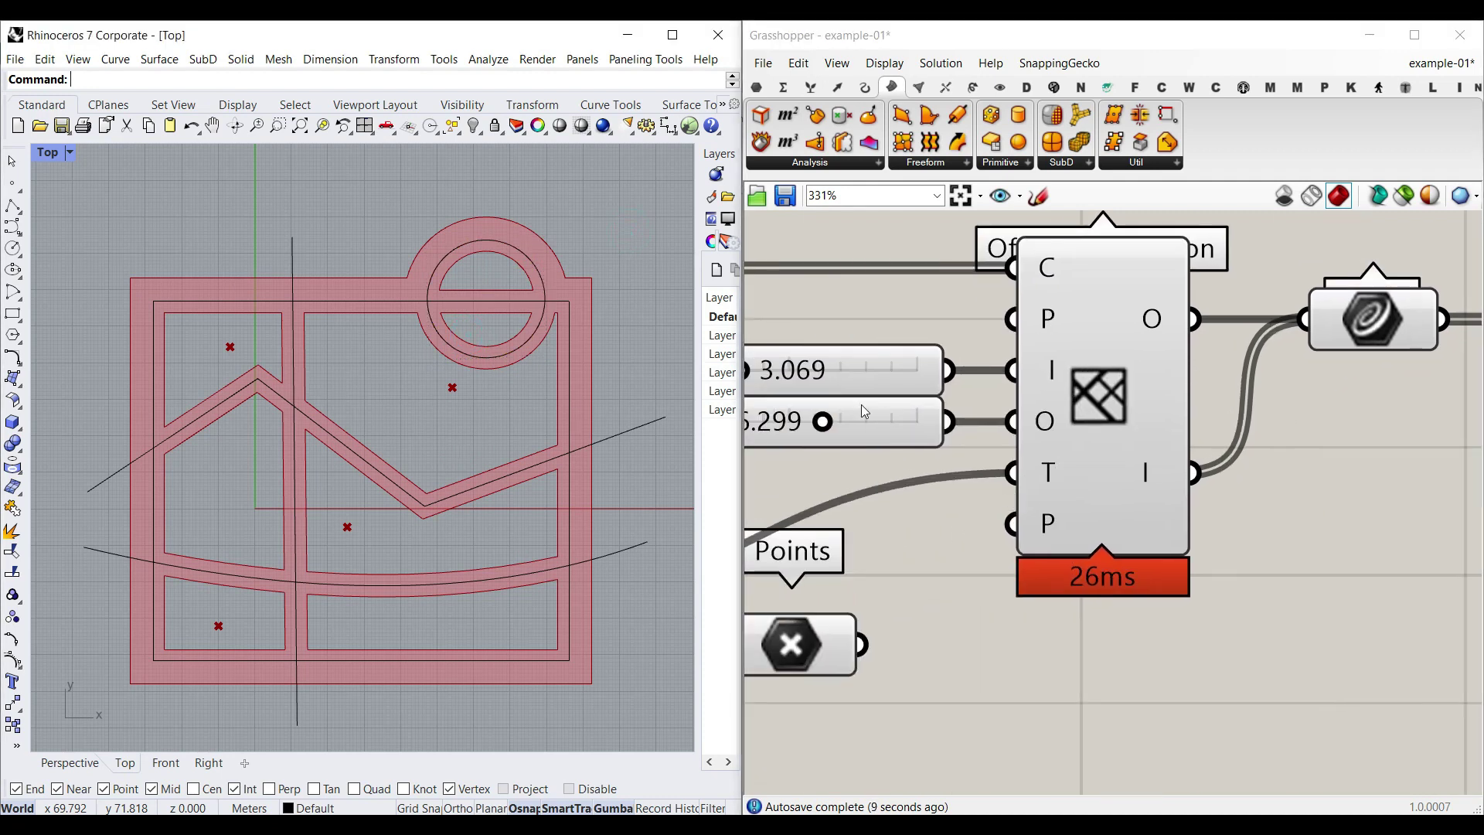
Set the In Offset slider to 3.612 and move the circle slightly left and down across the frame's upper edge.
right_click_drag(861, 405, 882, 403)
mouse_move(766, 369)
left_mouse_down()
mouse_move(800, 369)
mouse_move(778, 369)
left_mouse_up()
left_click(487, 365)
left_click_drag(488, 364, 493, 384)
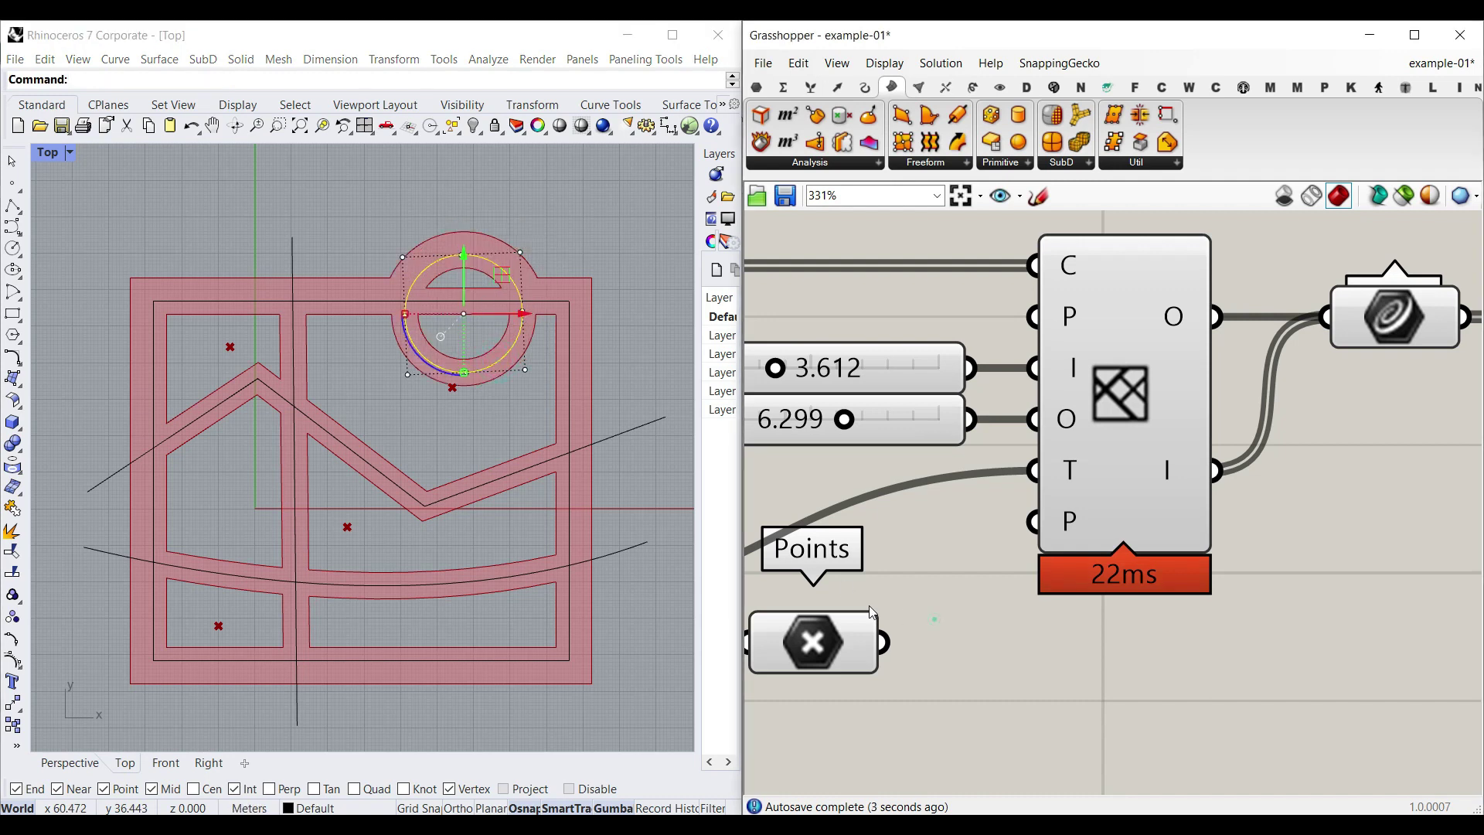
Turn off the preview of the Points parameter.
right_click(790, 640)
left_click(882, 484)
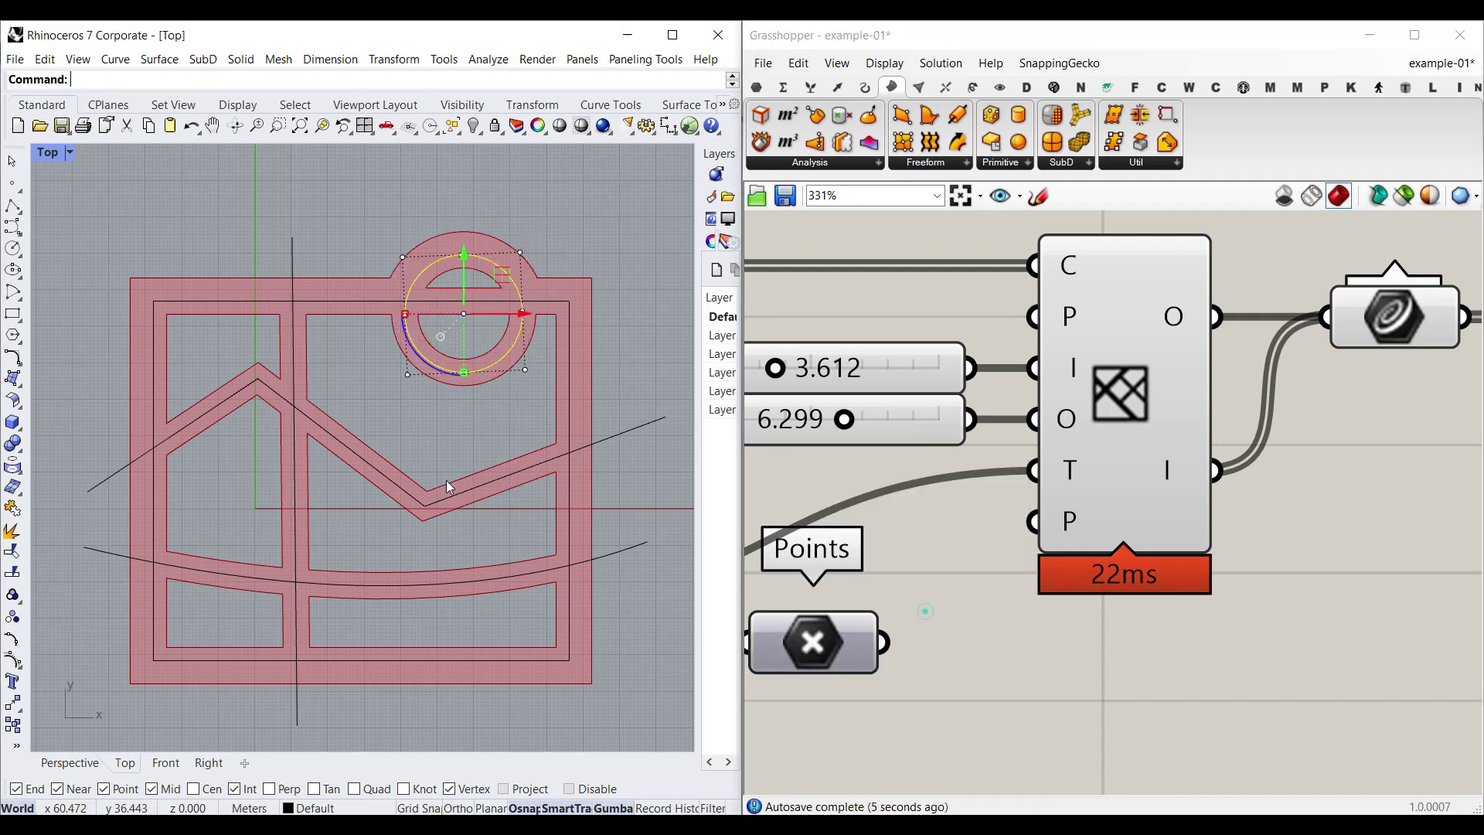
left_click(1010, 648)
Stretch the circle horizontally into a wide ellipse and shift it slightly so it overlaps the frame's upper edge.
left_click_drag(400, 318, 593, 255)
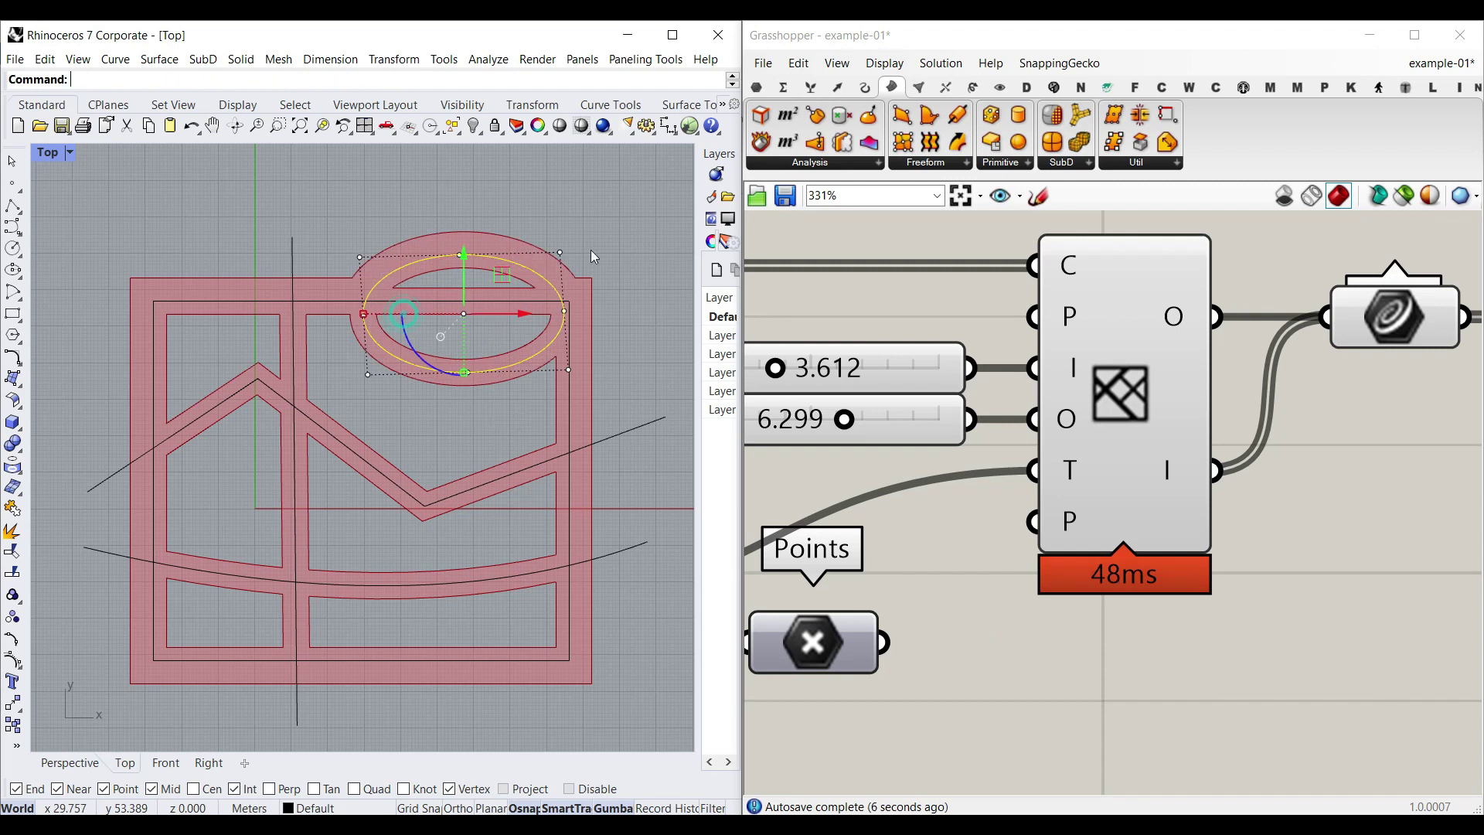
left_click_drag(507, 315, 481, 315)
left_click(608, 243)
scroll(535, 353, "down", 4)
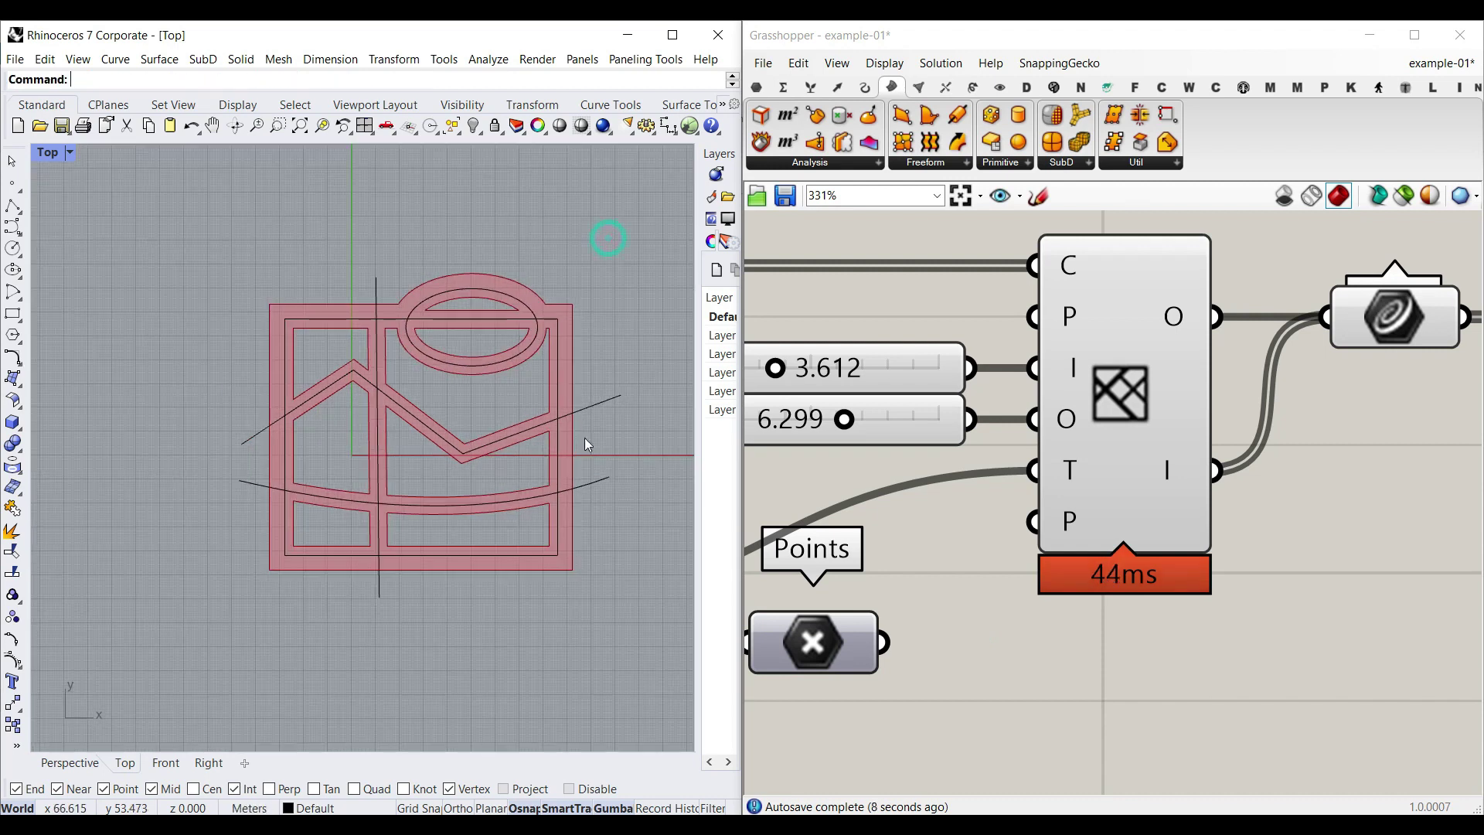
Set the In Offset slider to 4.215 and the Out Offset slider to 7.083.
right_click_drag(893, 446, 1034, 445)
mouse_move(926, 367)
left_mouse_down()
mouse_move(982, 368)
mouse_move(943, 369)
left_mouse_up()
mouse_move(986, 419)
left_mouse_down()
mouse_move(1039, 419)
mouse_move(955, 419)
mouse_move(1009, 417)
left_mouse_up()
Lower the left peak of the zigzag polyline and rotate the vertical line so it slants down to the right.
left_click(473, 452)
left_click_drag(349, 342, 376, 418)
left_click(378, 490)
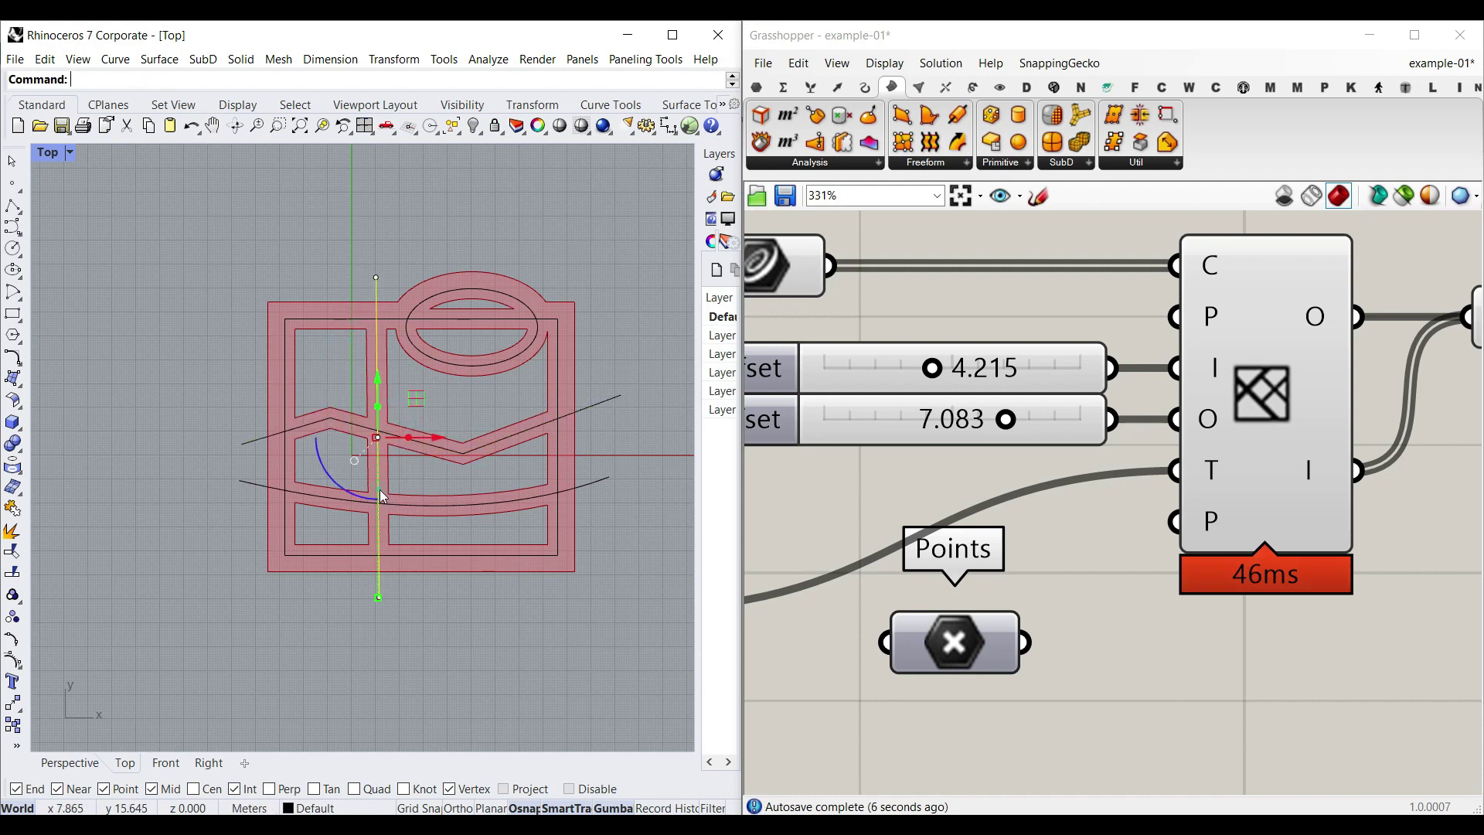
left_click_drag(369, 474, 374, 522)
left_click_drag(427, 589, 464, 619)
left_click(538, 631)
Stretch the lower curved line horizontally so it reaches farther past both sides of the frame.
left_click(252, 483)
left_click_drag(240, 489, 203, 493)
left_click(572, 638)
scroll(587, 405, "up", 2)
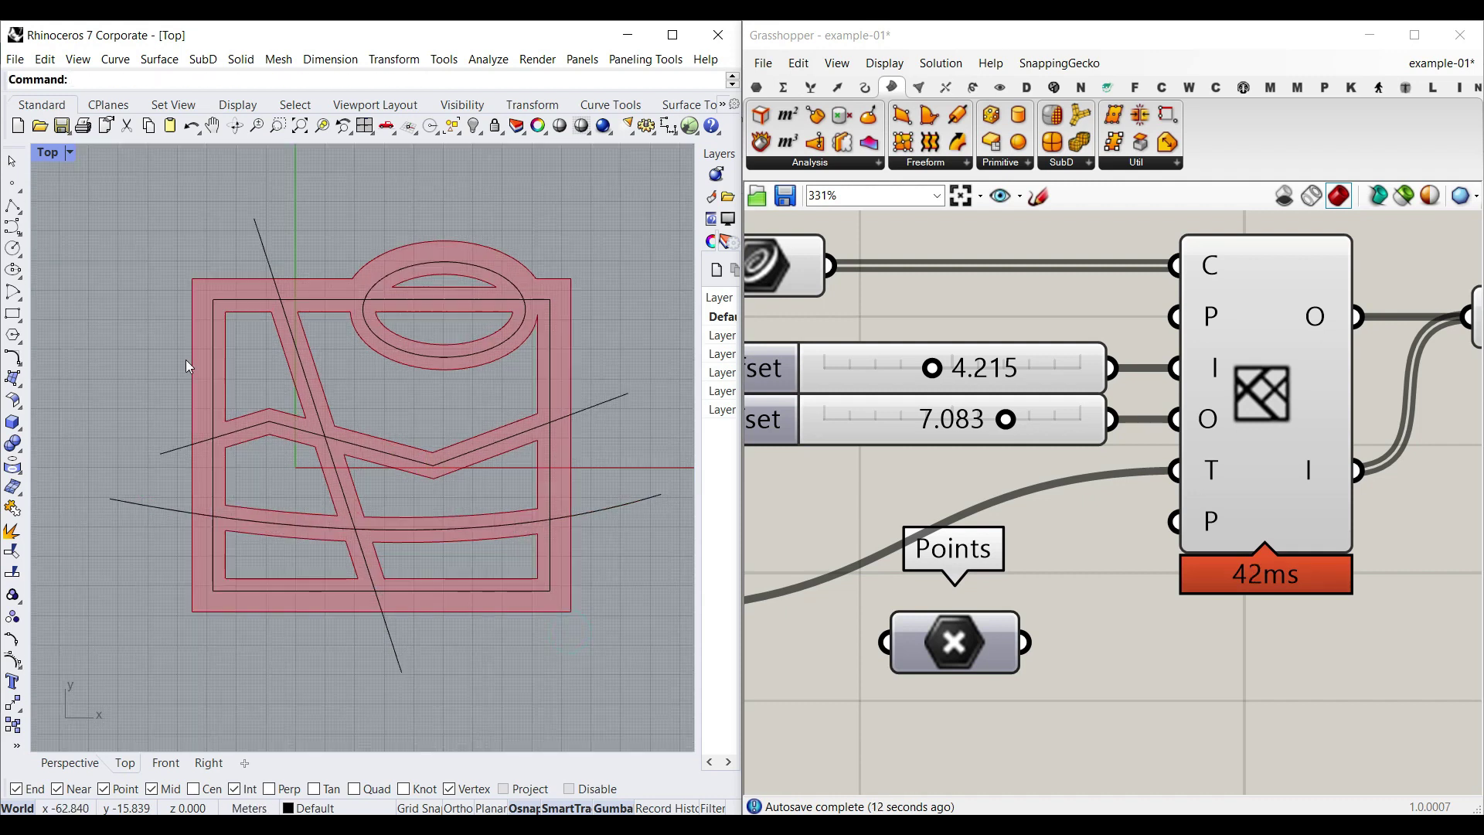
Move the frame rectangle's upper-left corner point outward to the left.
left_click(226, 300)
key("F10")
left_click(213, 300)
left_click_drag(249, 303, 207, 304)
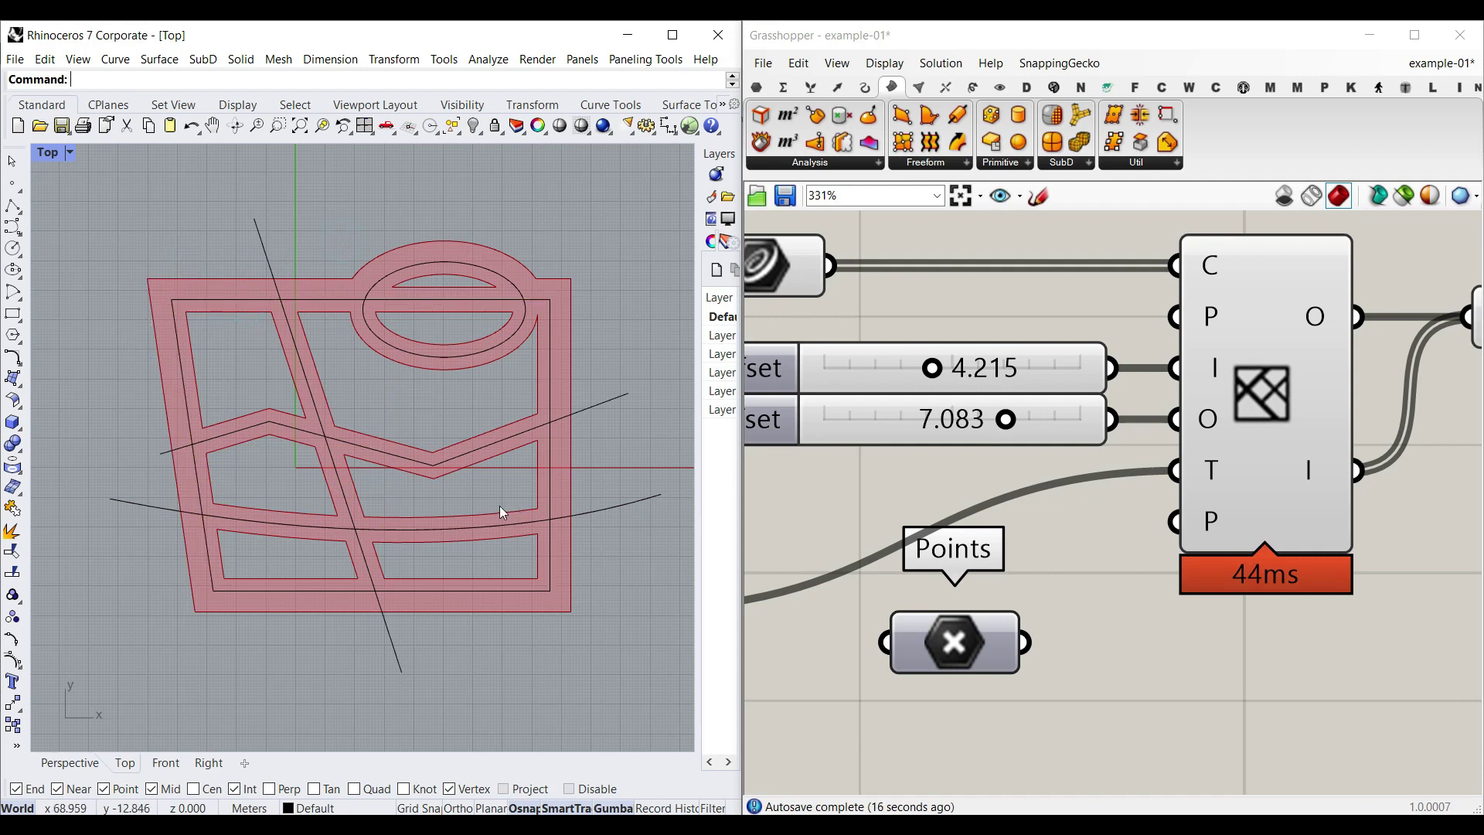
Add a Surface parameter below Boundary Surfaces and connect Offset Intersection's I output to it.
scroll(415, 484, "down", 3)
scroll(1117, 540, "down", 5)
scroll(1135, 486, "up", 6)
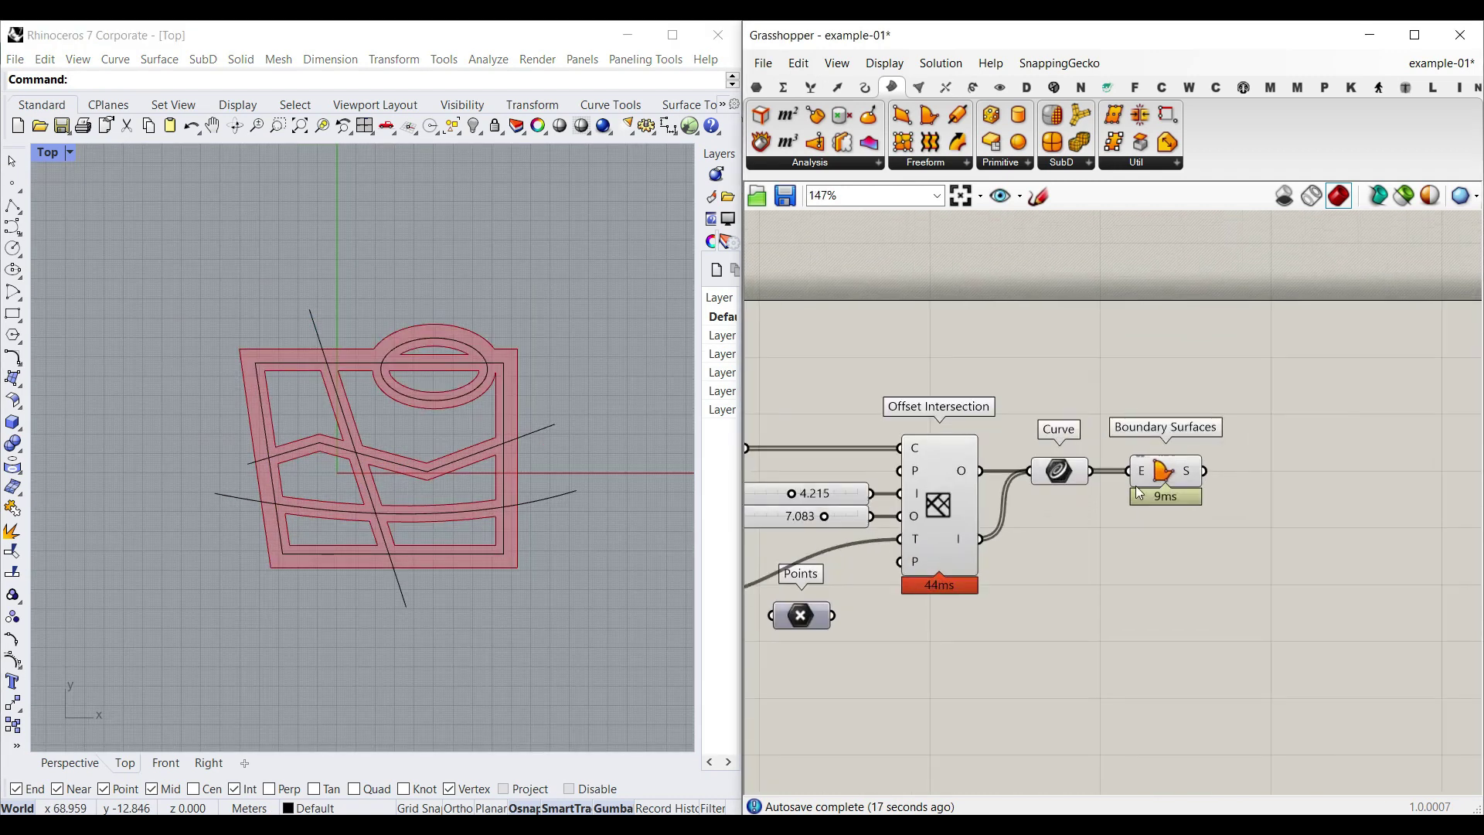
left_click(1178, 470)
left_click(1121, 593)
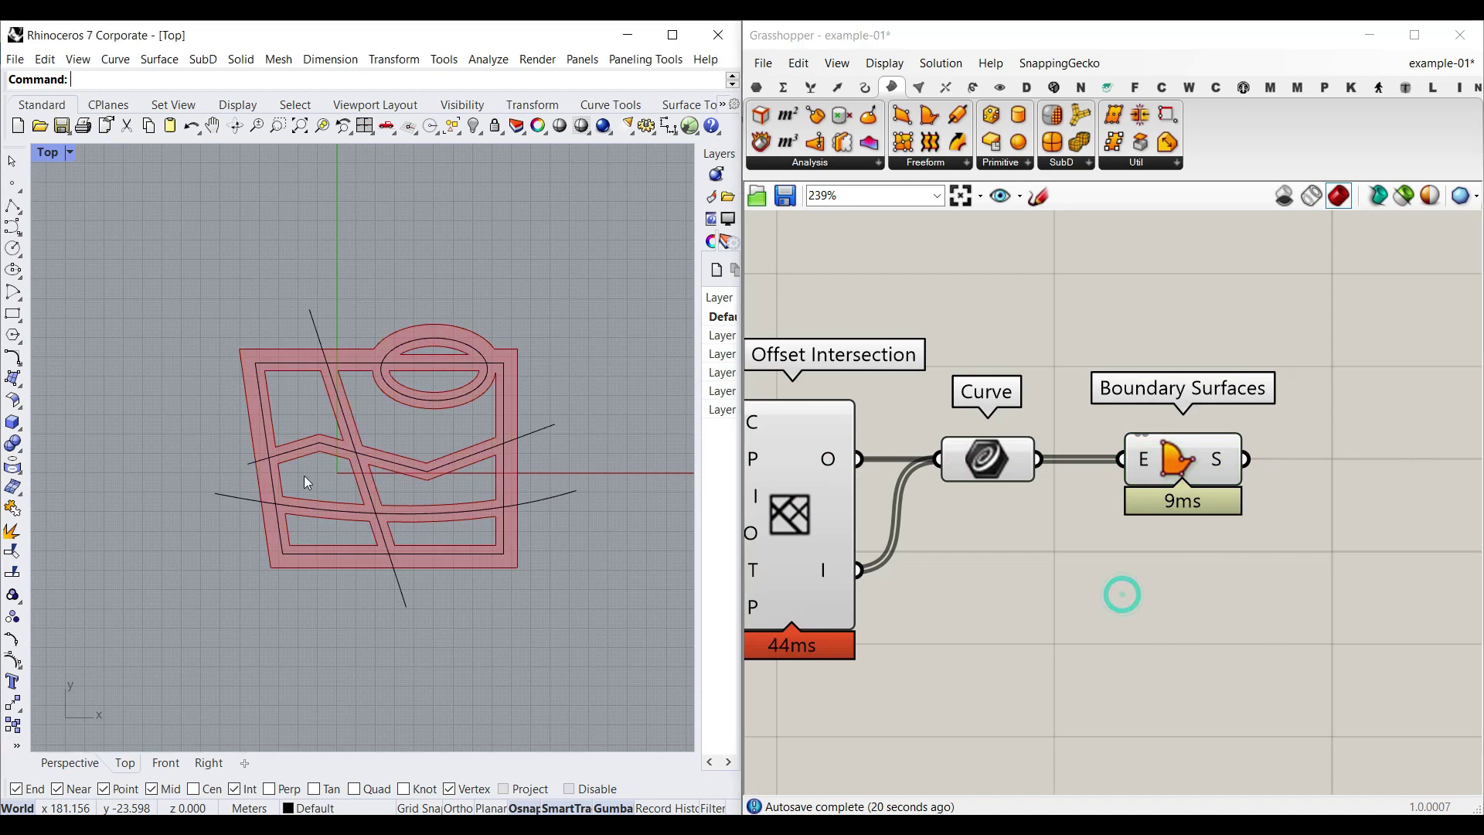
left_click(757, 87)
left_click(824, 164)
left_click(985, 391)
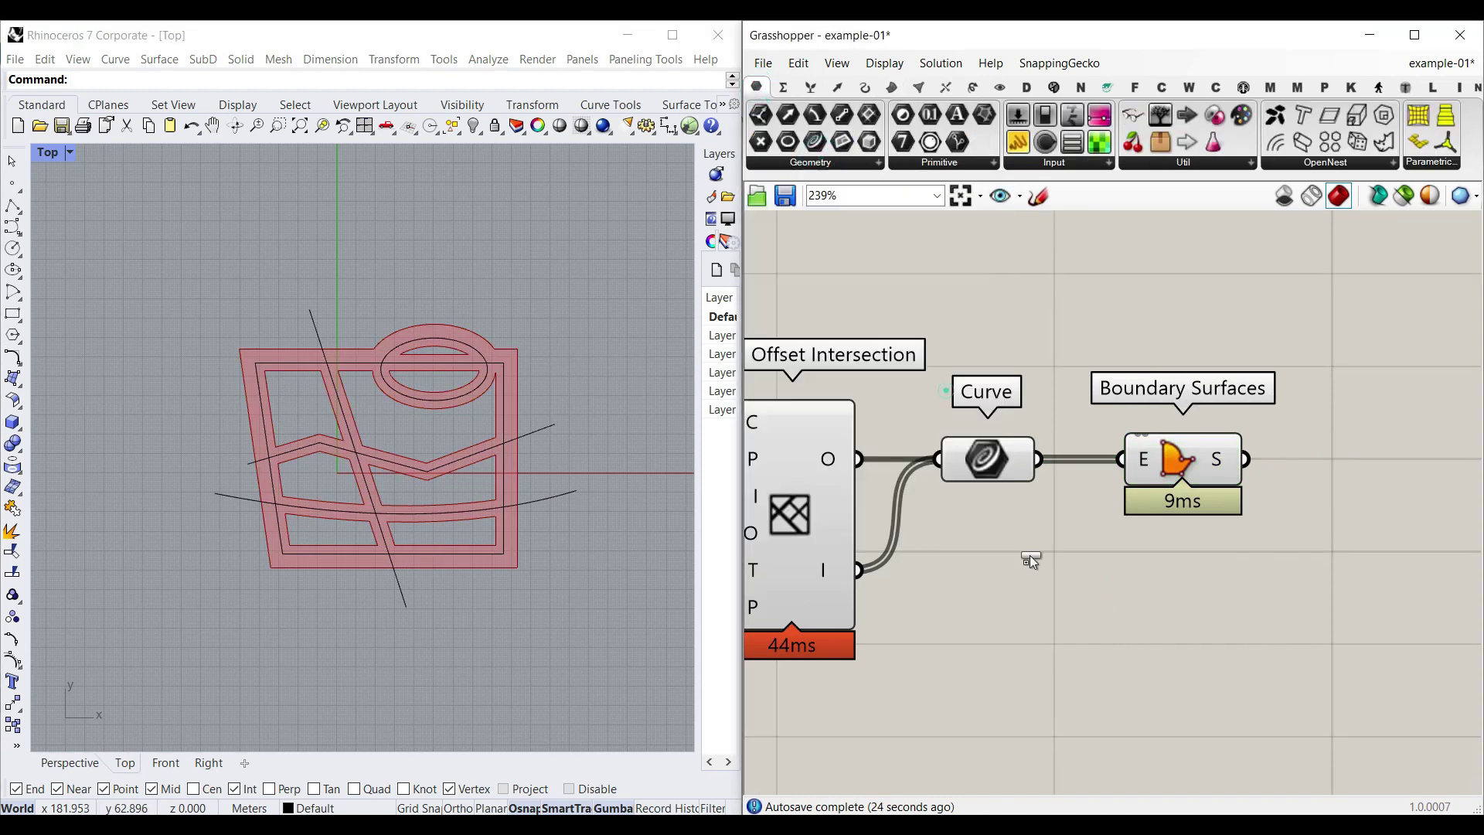
left_click(1037, 584)
left_click_drag(858, 570, 1103, 581)
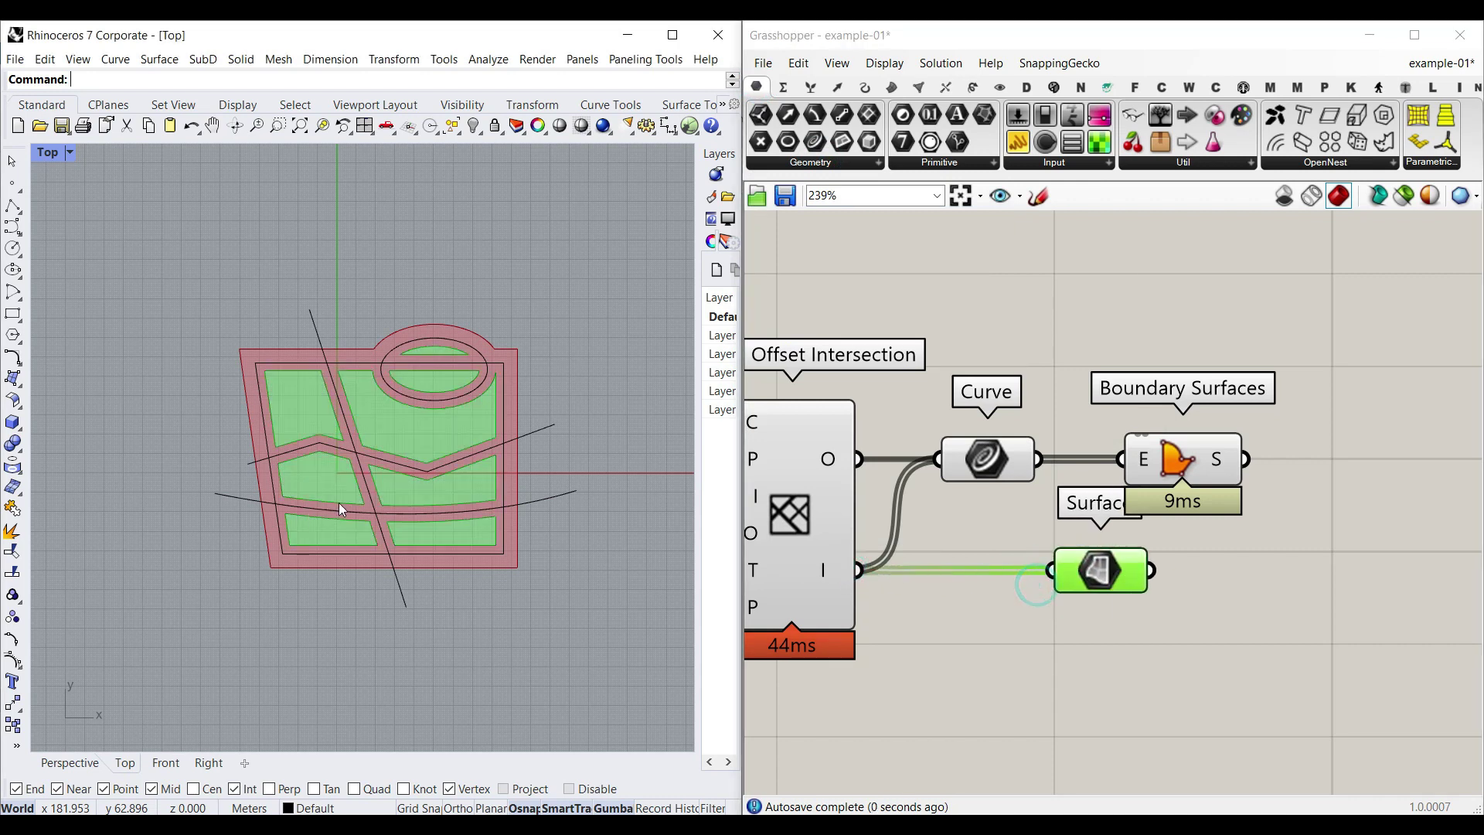
scroll(343, 508, "up", 4)
left_click(1136, 644)
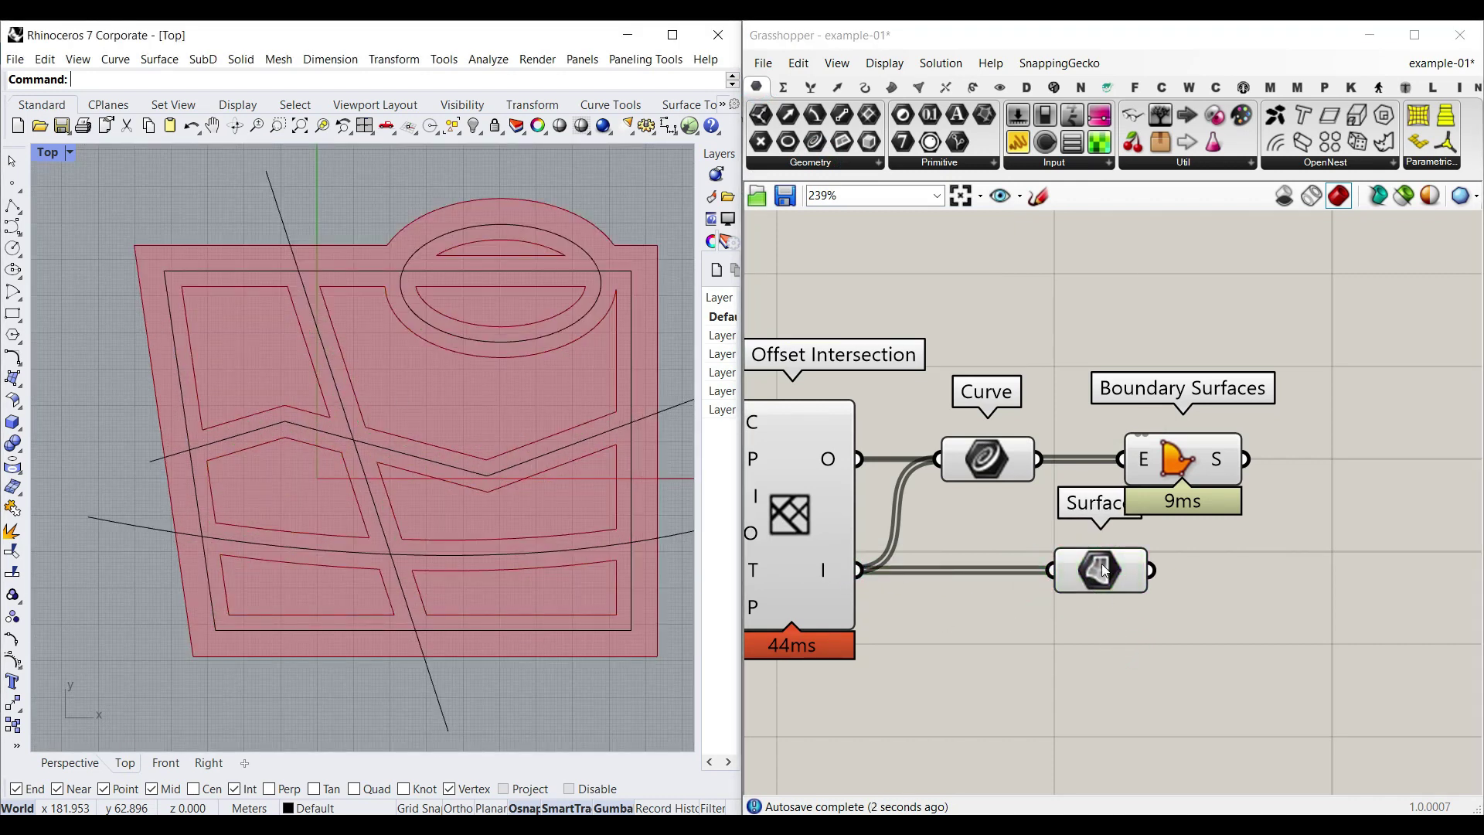
Add a Custom Preview component beside the Surface parameter and connect the Surface output to its G input.
left_click(1102, 565)
right_click_drag(1350, 528, 1165, 542)
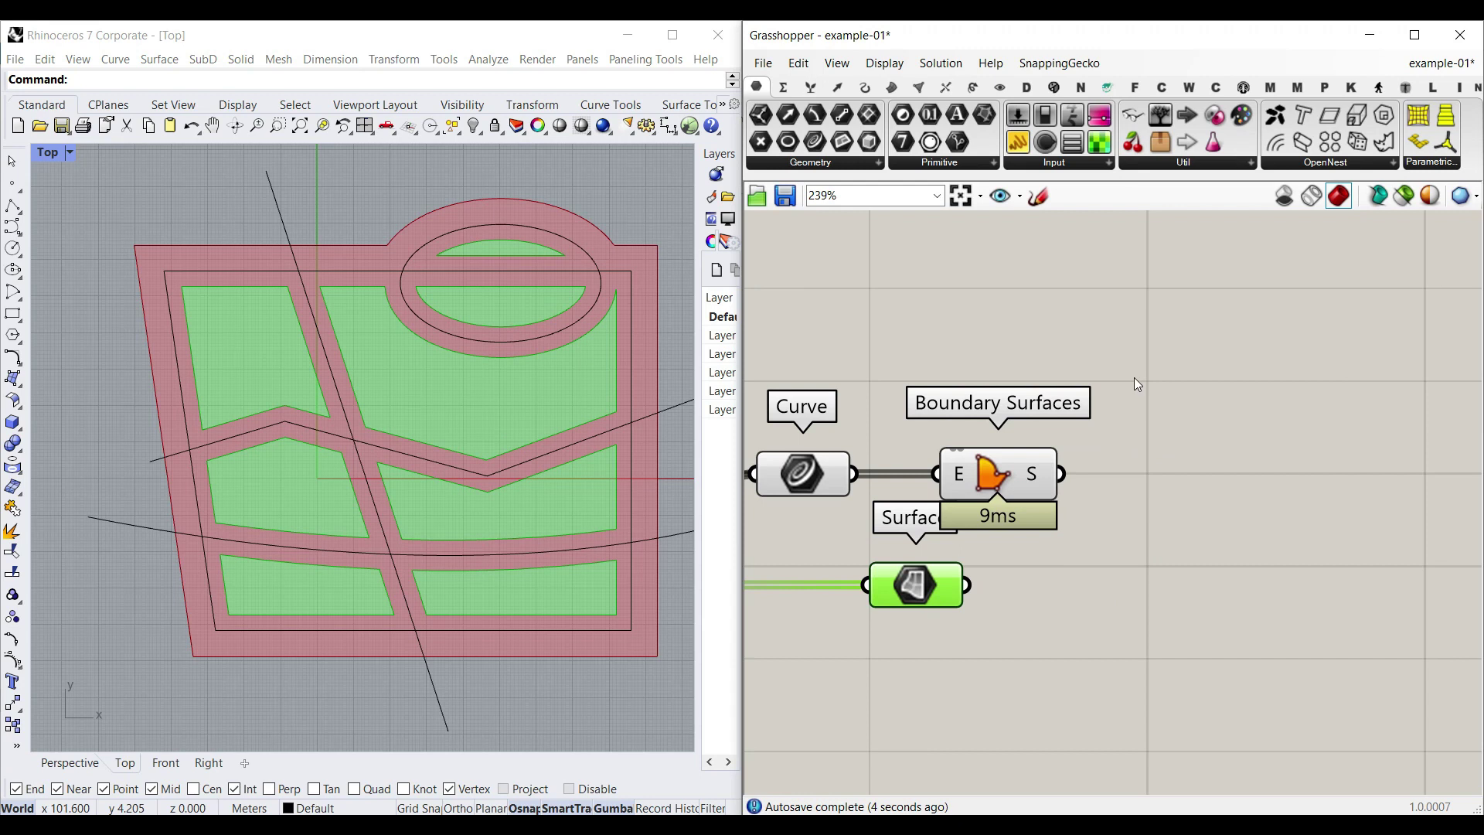
left_click(1000, 86)
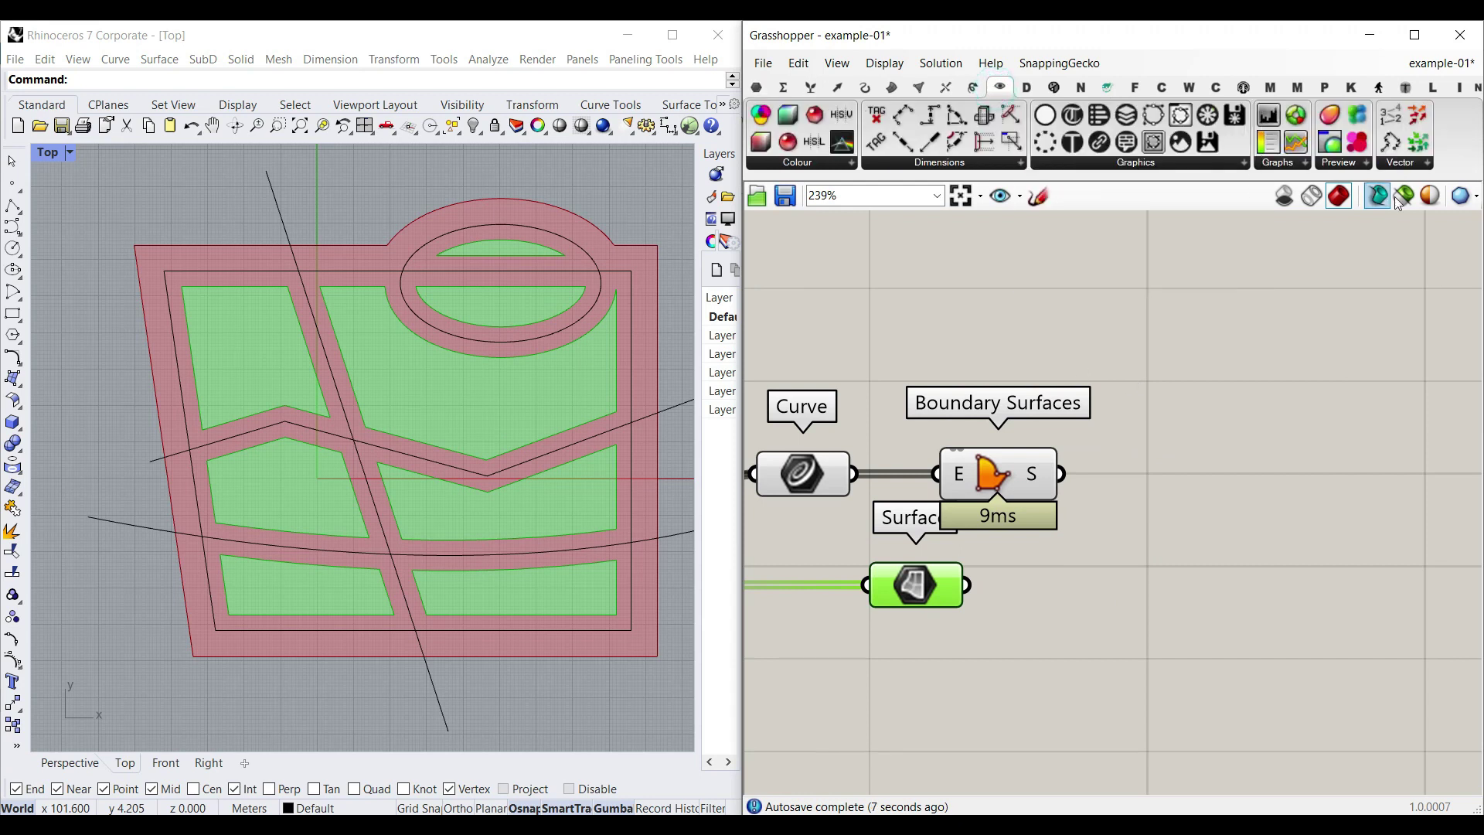
left_click_drag(1335, 153, 1189, 605)
left_click_drag(968, 585, 1138, 588)
left_click(1014, 674)
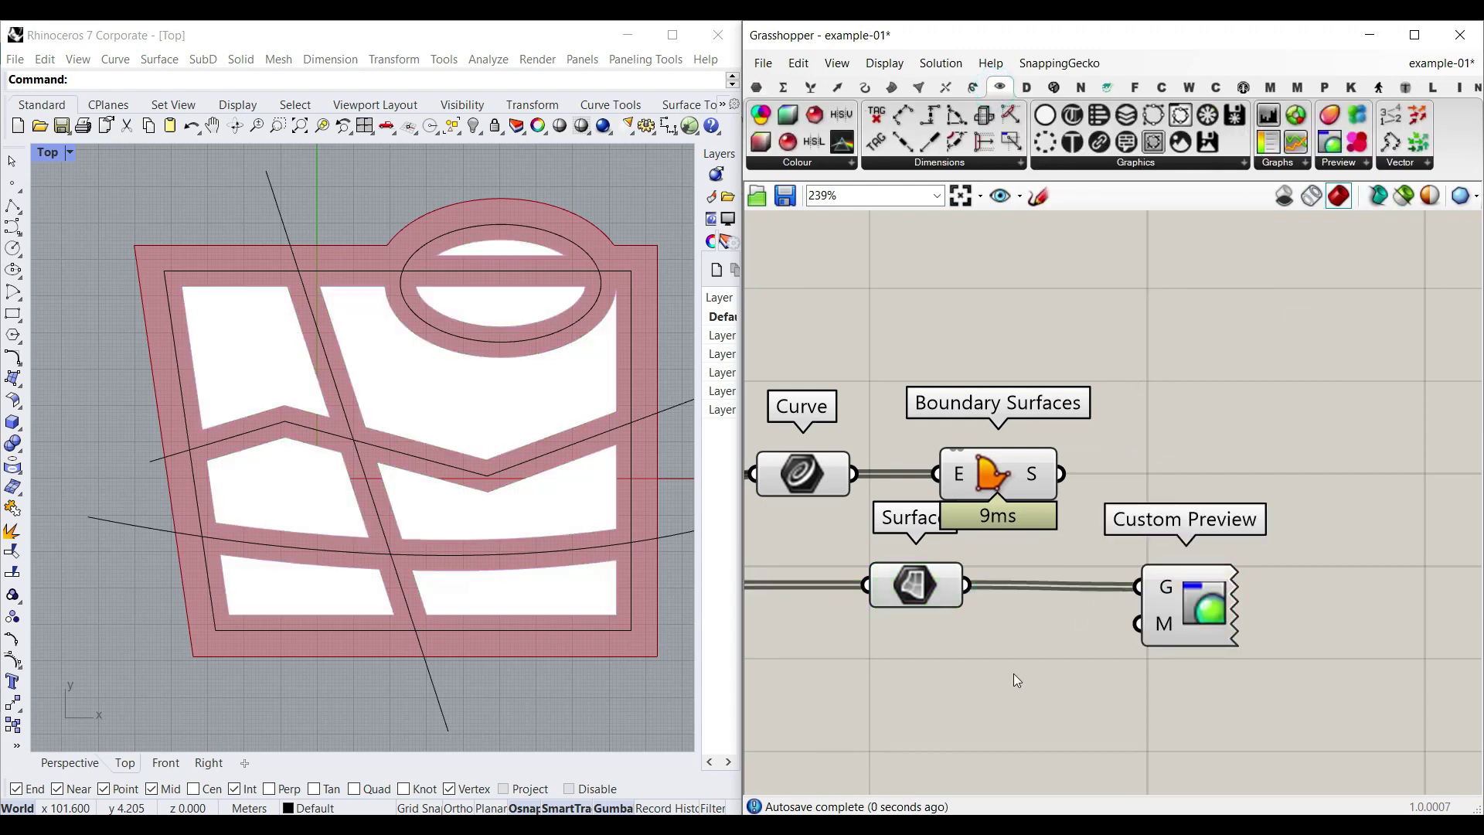
Connect a cyan Colour Swatch to the Custom Preview's M input and turn off the Surface parameter's own preview.
double_click(1013, 675)
type("swat")
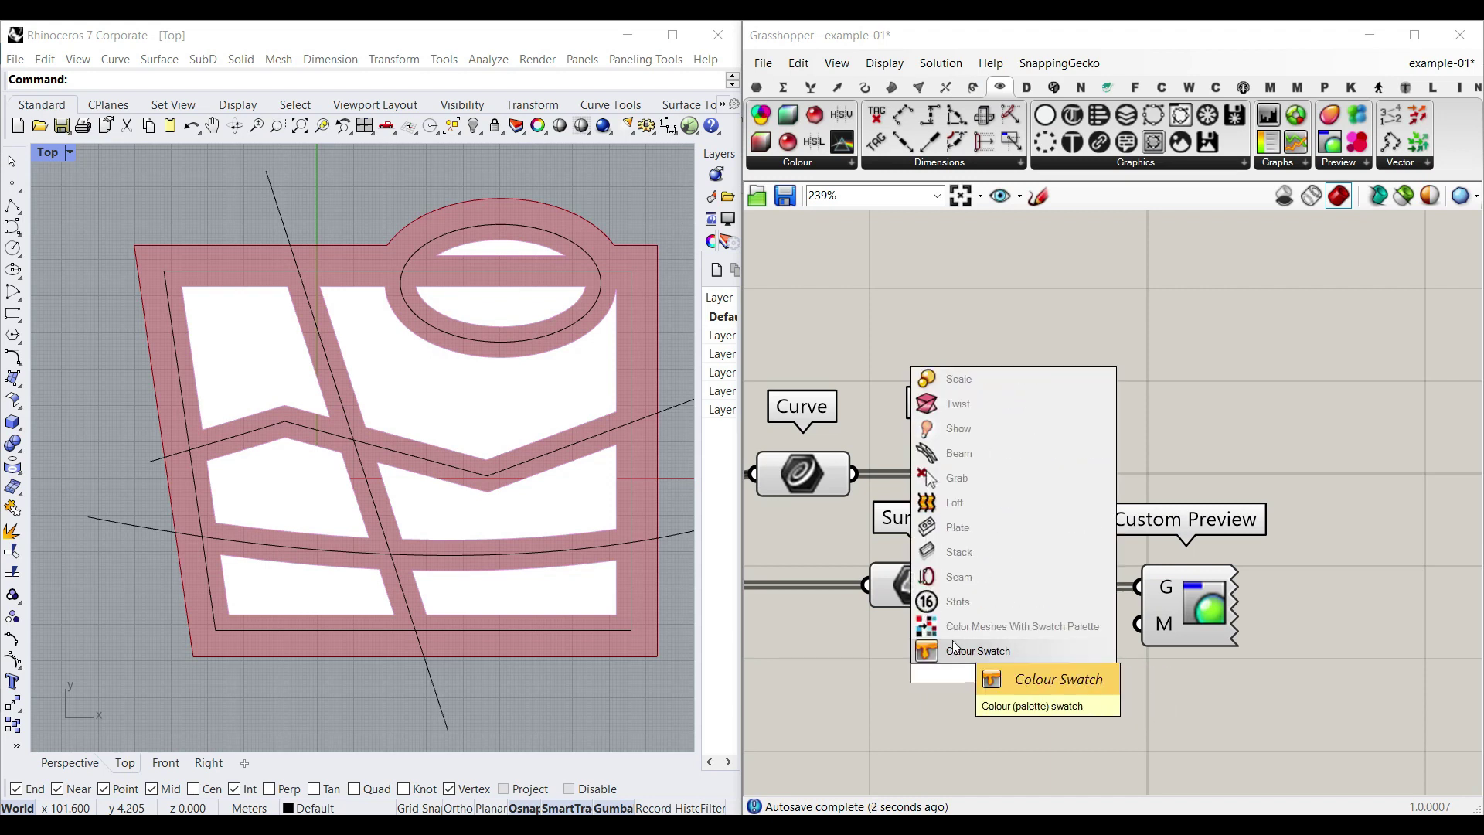
left_click(956, 645)
left_click_drag(1099, 673, 1125, 646)
left_click(1057, 686)
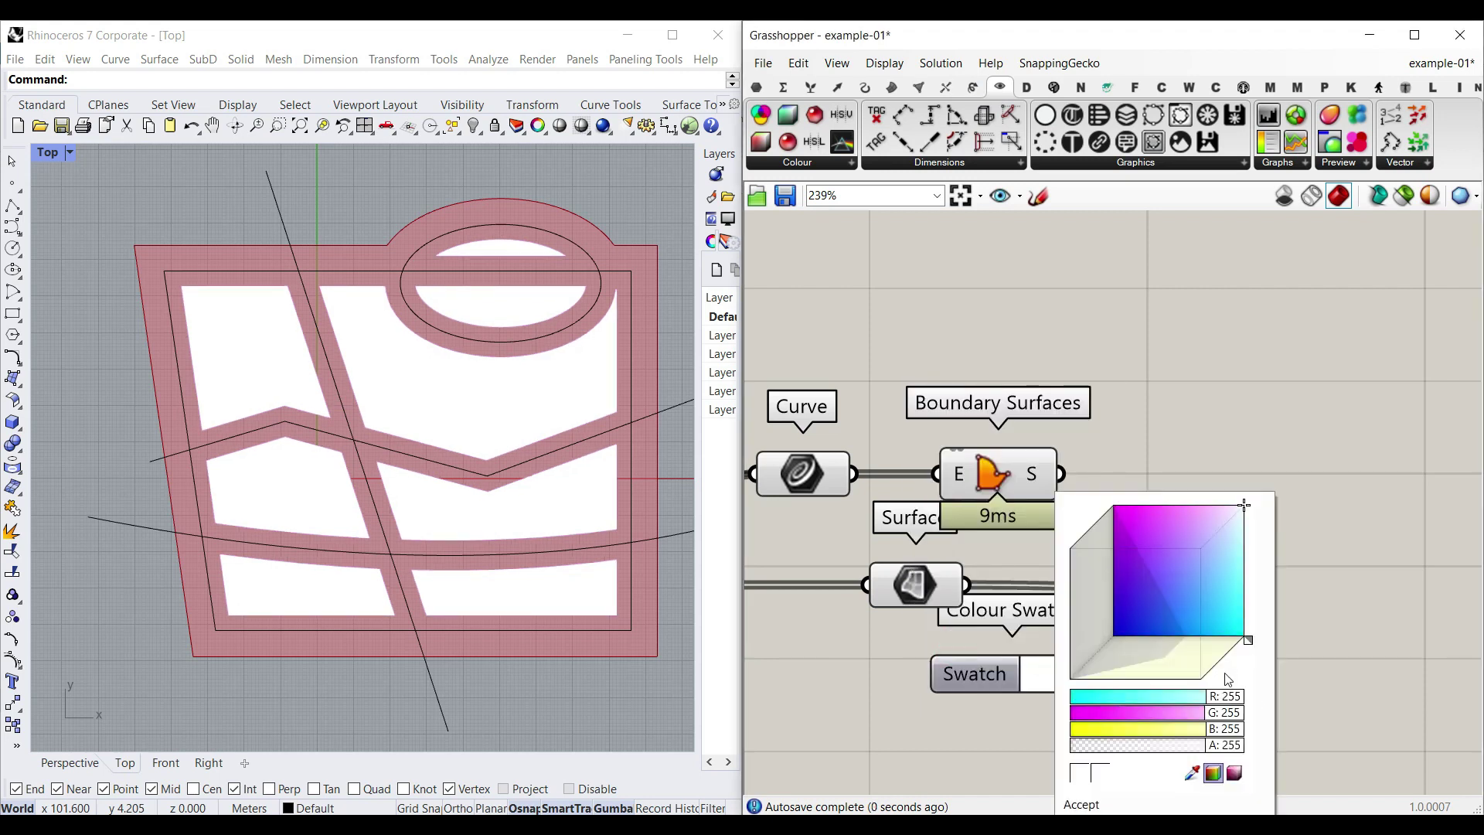
left_click(1234, 640)
right_click(915, 586)
left_click(979, 471)
Copy the Colour Swatch and Custom Preview above the originals and connect the Boundary Surfaces output to the copy's G input.
scroll(1071, 615, "down", 2)
left_click_drag(1208, 692, 1053, 634)
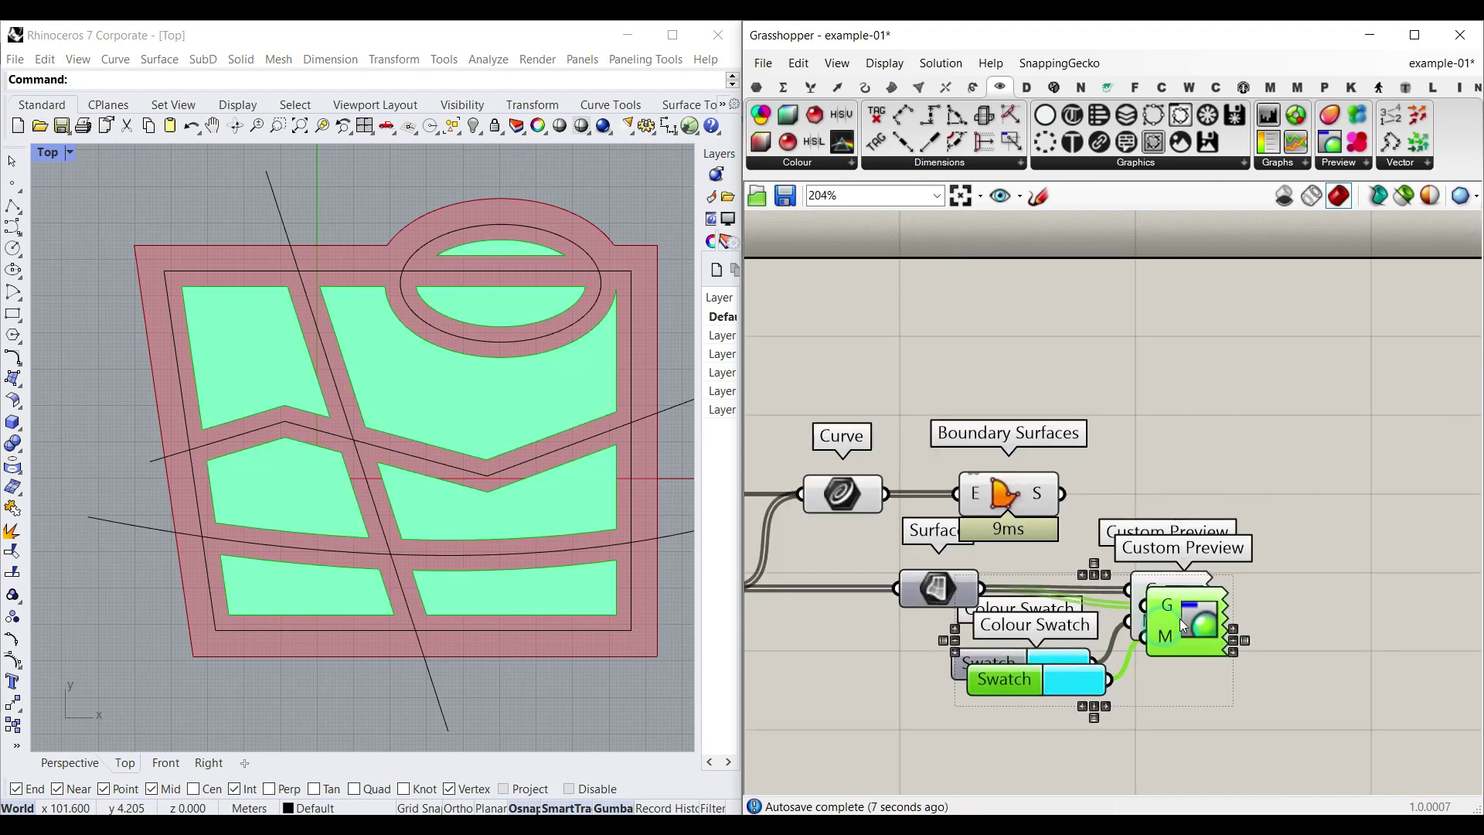
left_click_drag(1180, 618, 1161, 373, "alt")
left_click(1101, 476)
left_click_drag(1063, 493, 1117, 351)
Turn off the Boundary Surfaces component's own preview and set the upper Colour Swatch to black.
left_click_drag(1107, 522, 791, 458)
left_click(843, 414)
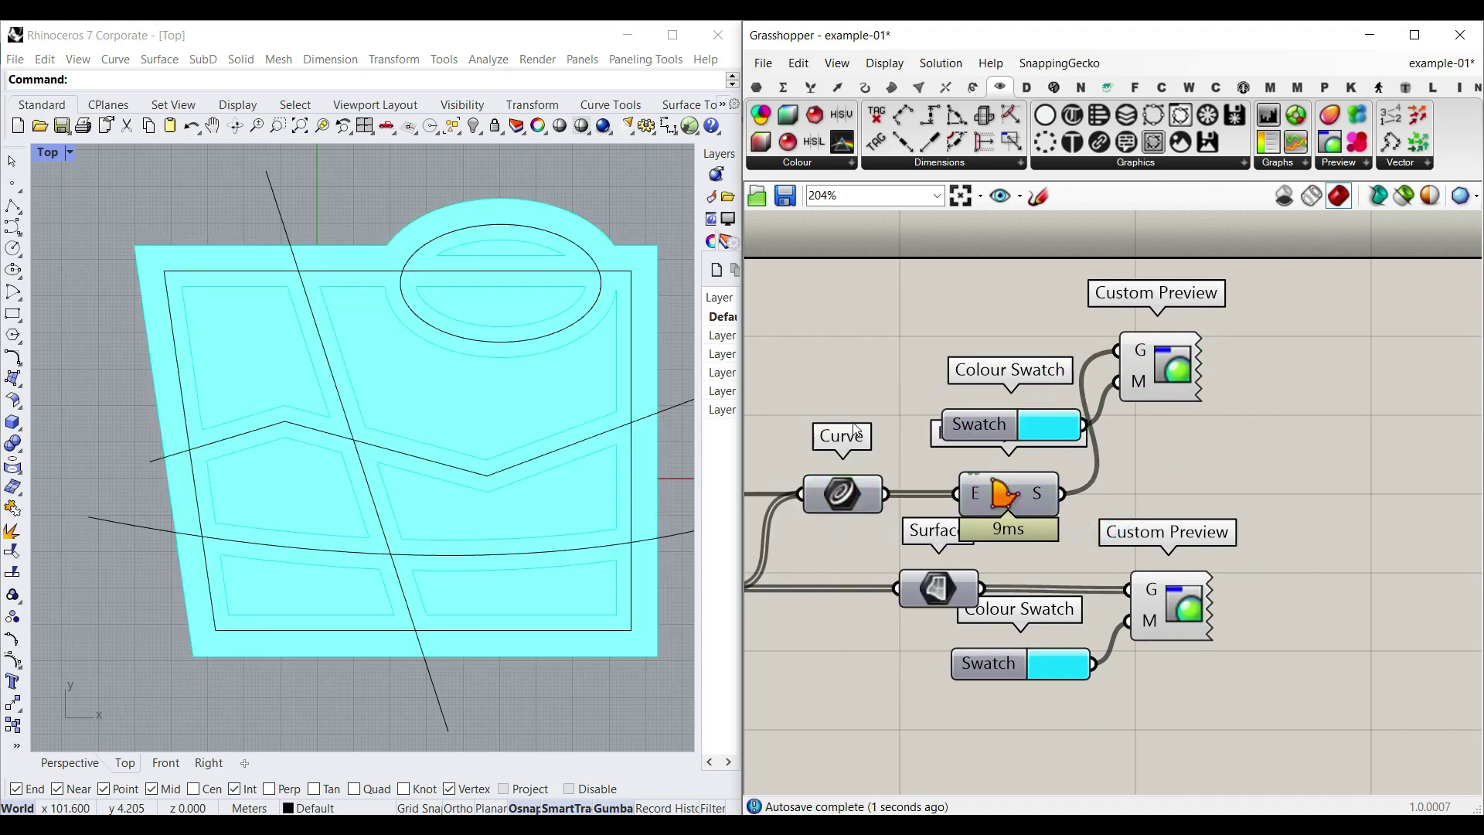
left_click(1059, 439)
left_click_drag(1226, 570, 1120, 590)
left_click(1333, 472)
Hide the source curves in Rhino and internalise the data of the Curve parameter feeding Offset Intersection.
scroll(345, 510, "down", 3)
right_click_drag(790, 511, 998, 480)
right_click(1050, 467)
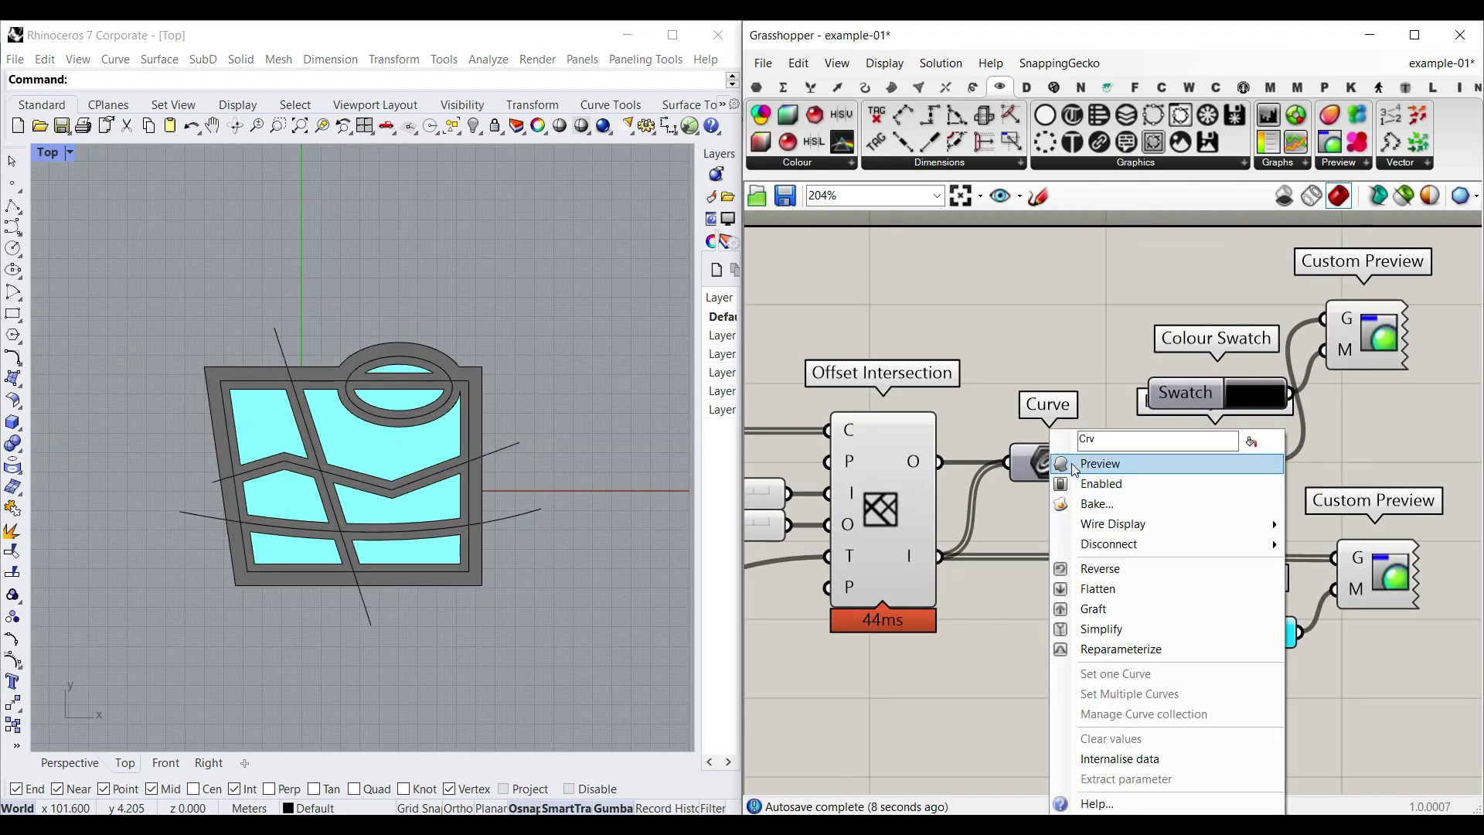
key("Escape")
left_click_drag(606, 626, 189, 332)
left_click(472, 126)
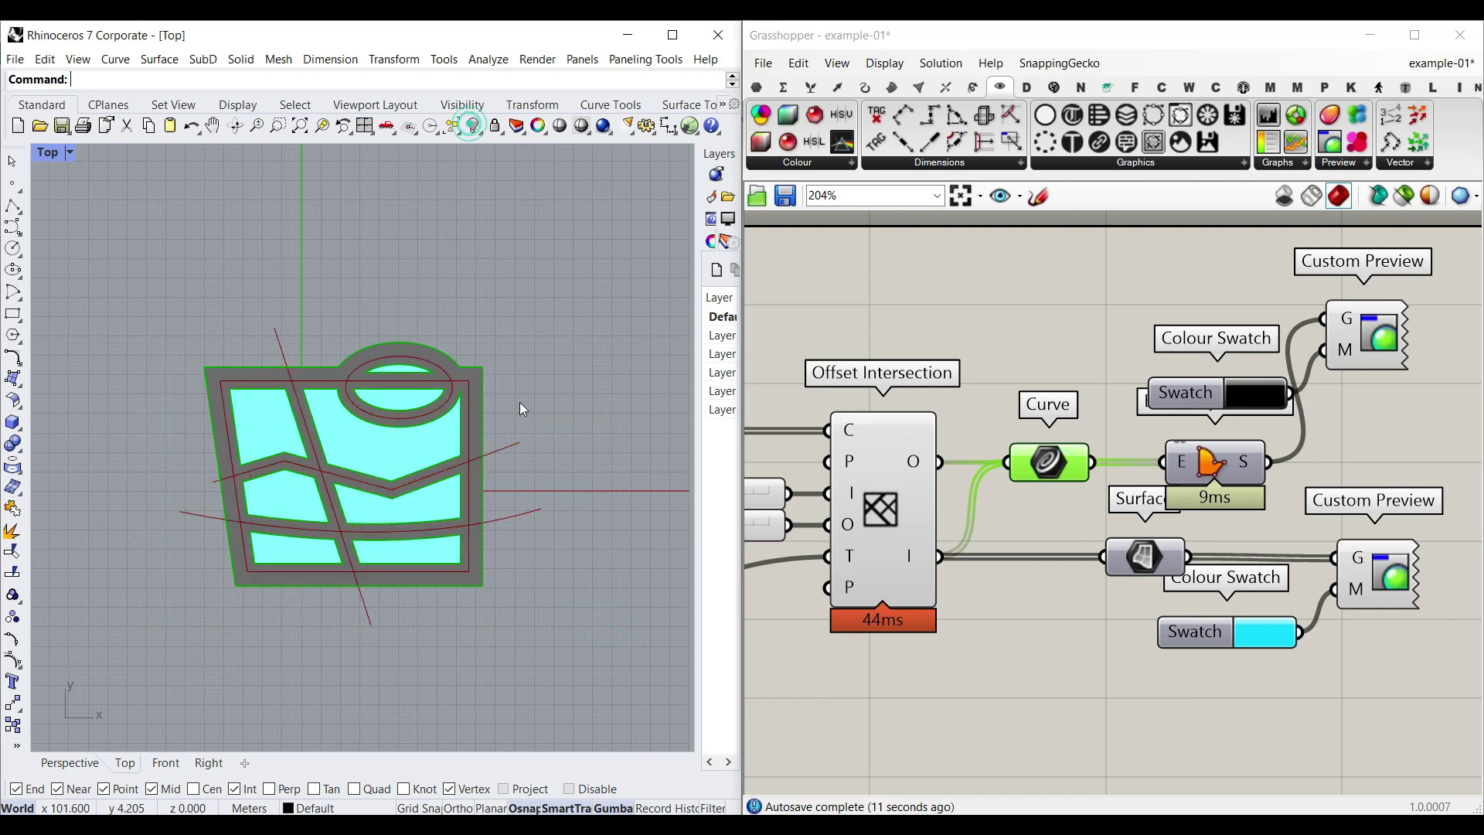
right_click_drag(766, 464, 1141, 440)
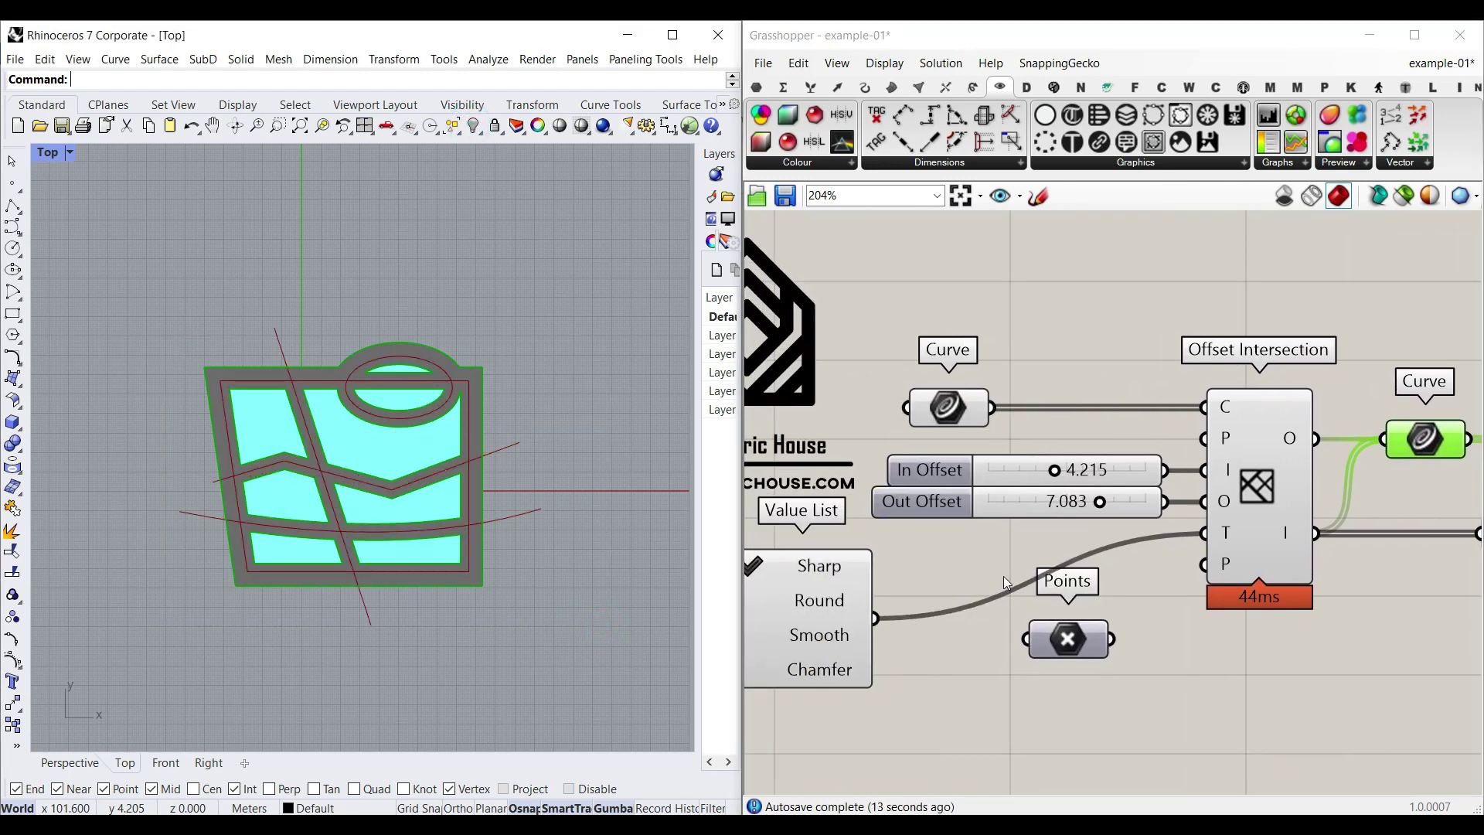
right_click(939, 414)
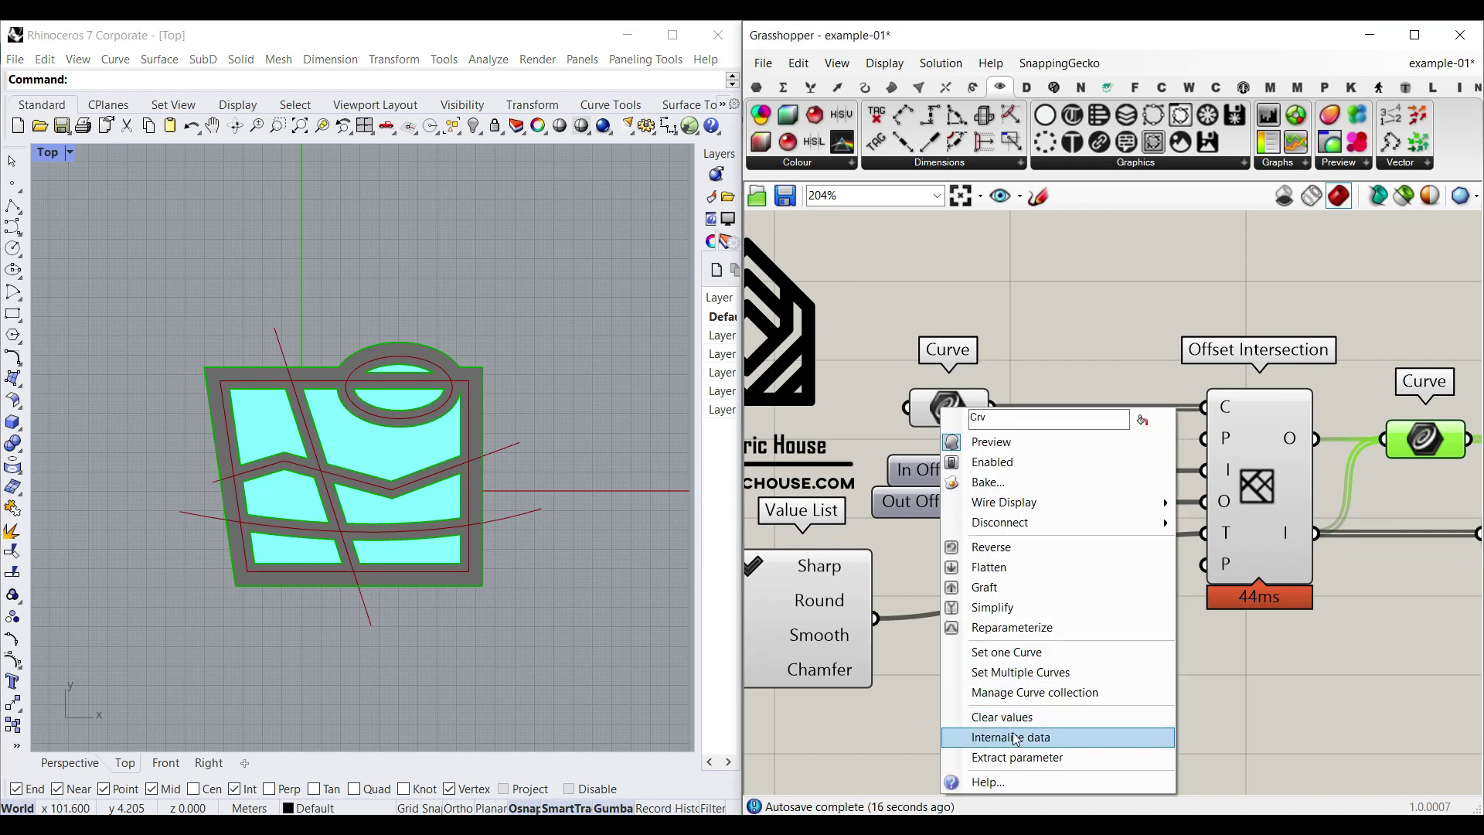
left_click(1005, 738)
Bake the offset outlines from the Curve parameter after Offset Intersection and move them to the right of the pattern.
right_click_drag(1246, 659, 968, 594)
scroll(1028, 504, "up", 2)
right_click(1050, 424)
left_click(1091, 494)
left_click(1088, 676)
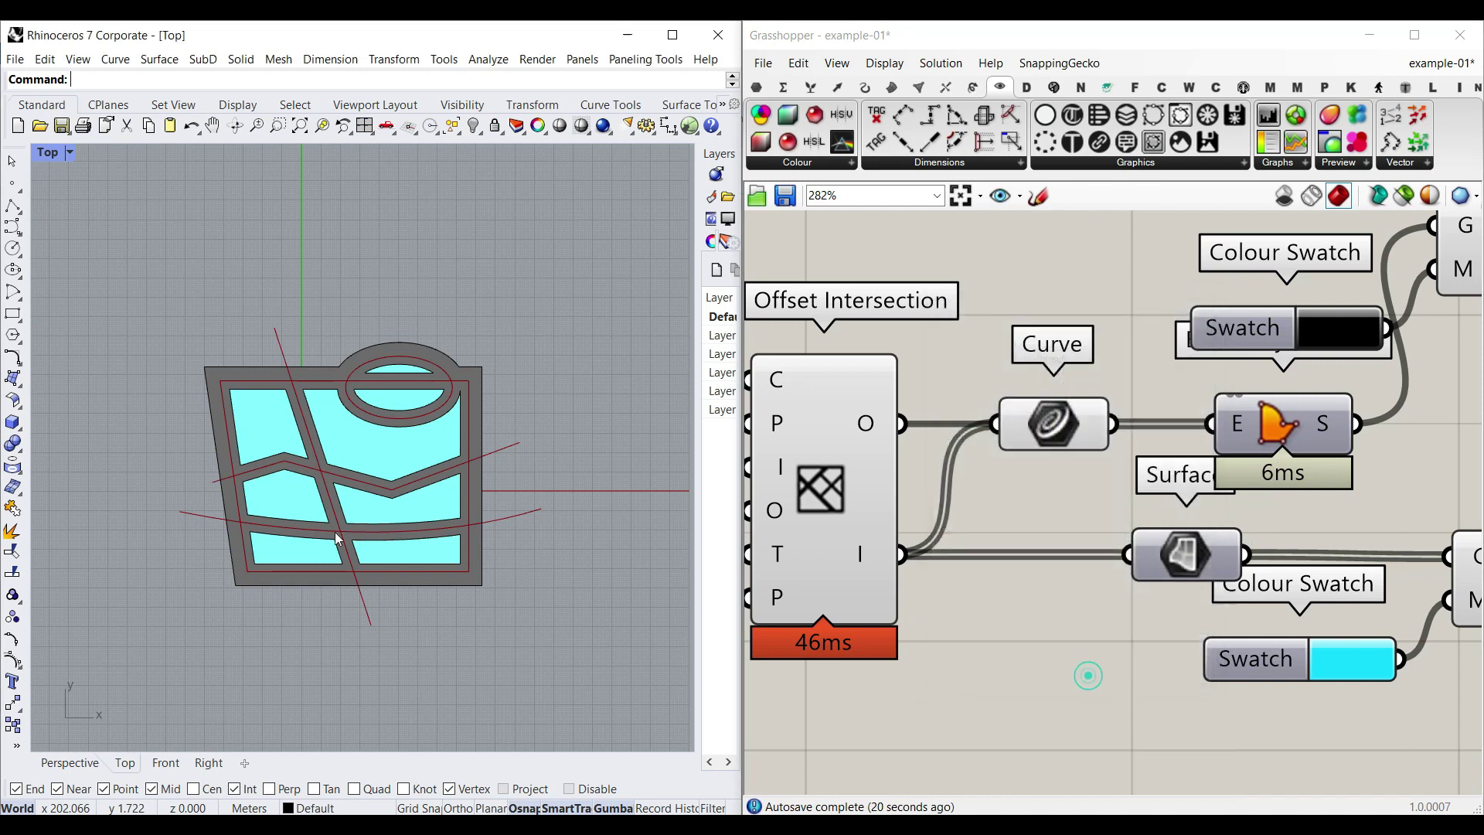
left_click_drag(217, 419, 215, 419)
left_click_drag(412, 501, 585, 506)
left_click(628, 423)
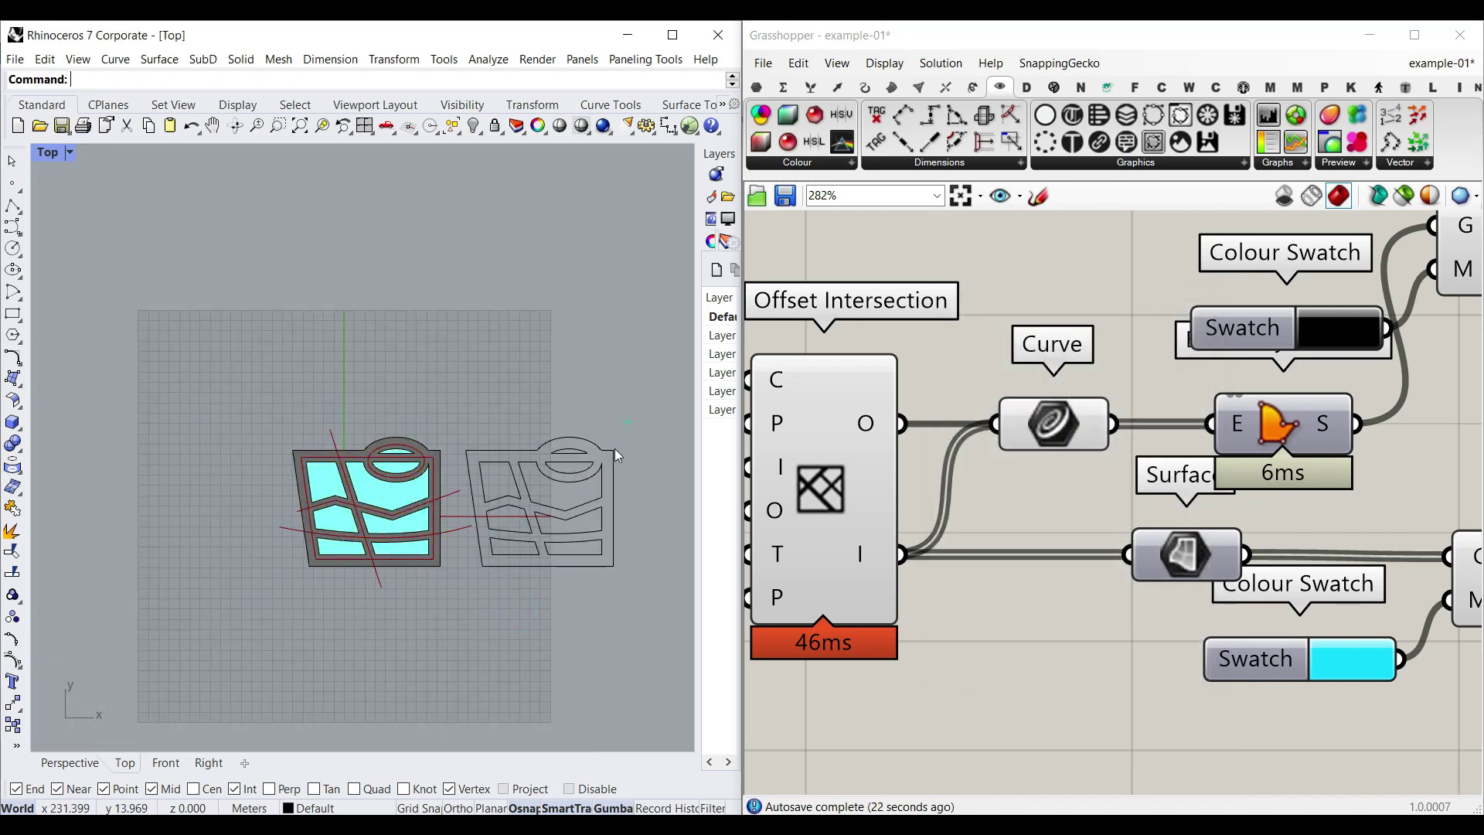
scroll(621, 504, "up", 8)
scroll(511, 407, "down", 3)
Undo the move and the bake of the offset outlines.
key("ctrl+z")
key("ctrl+z")
scroll(186, 469, "up", 4)
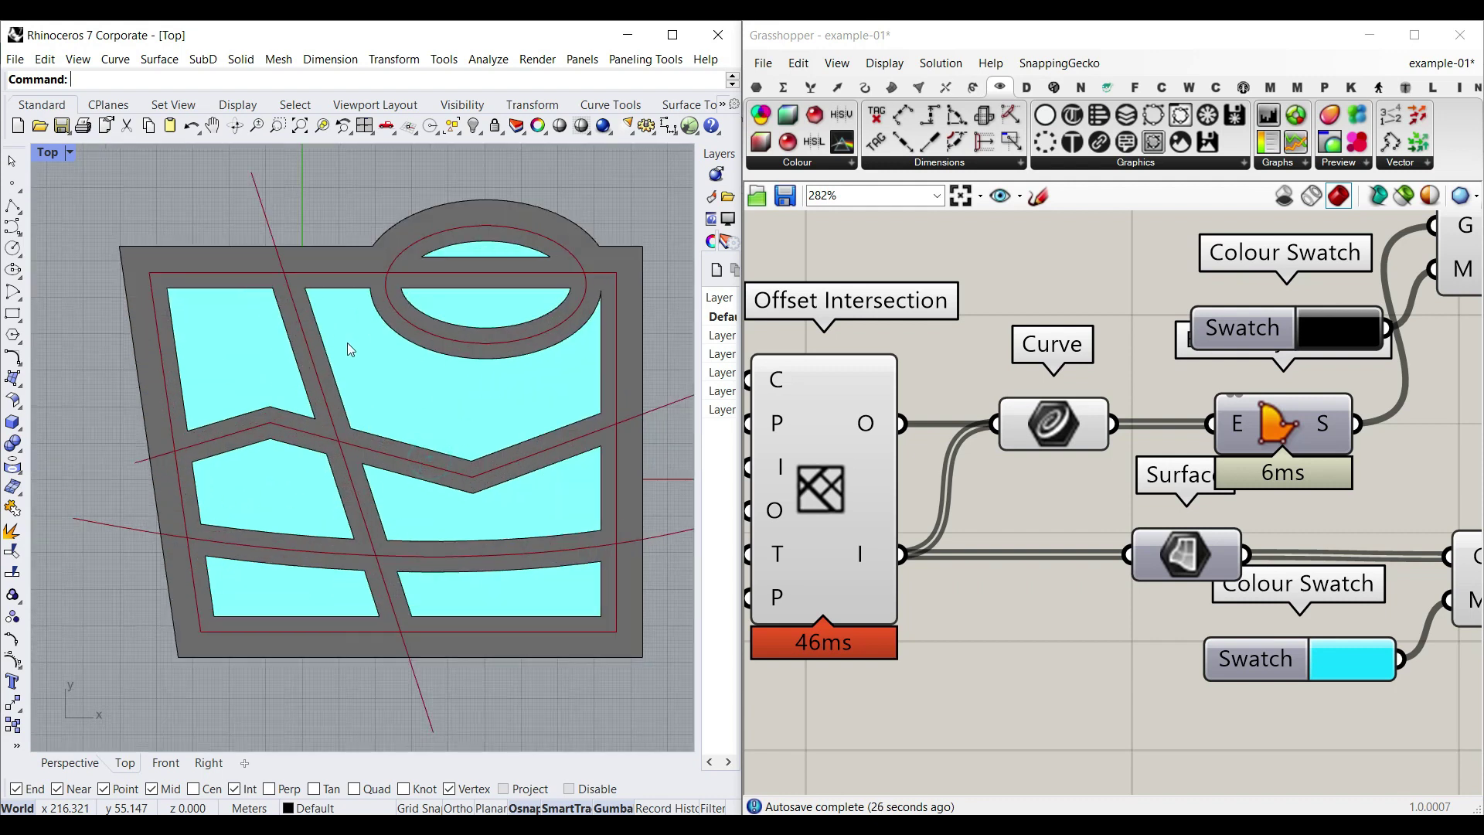
scroll(539, 422, "down", 3)
left_click_drag(611, 588, 451, 171)
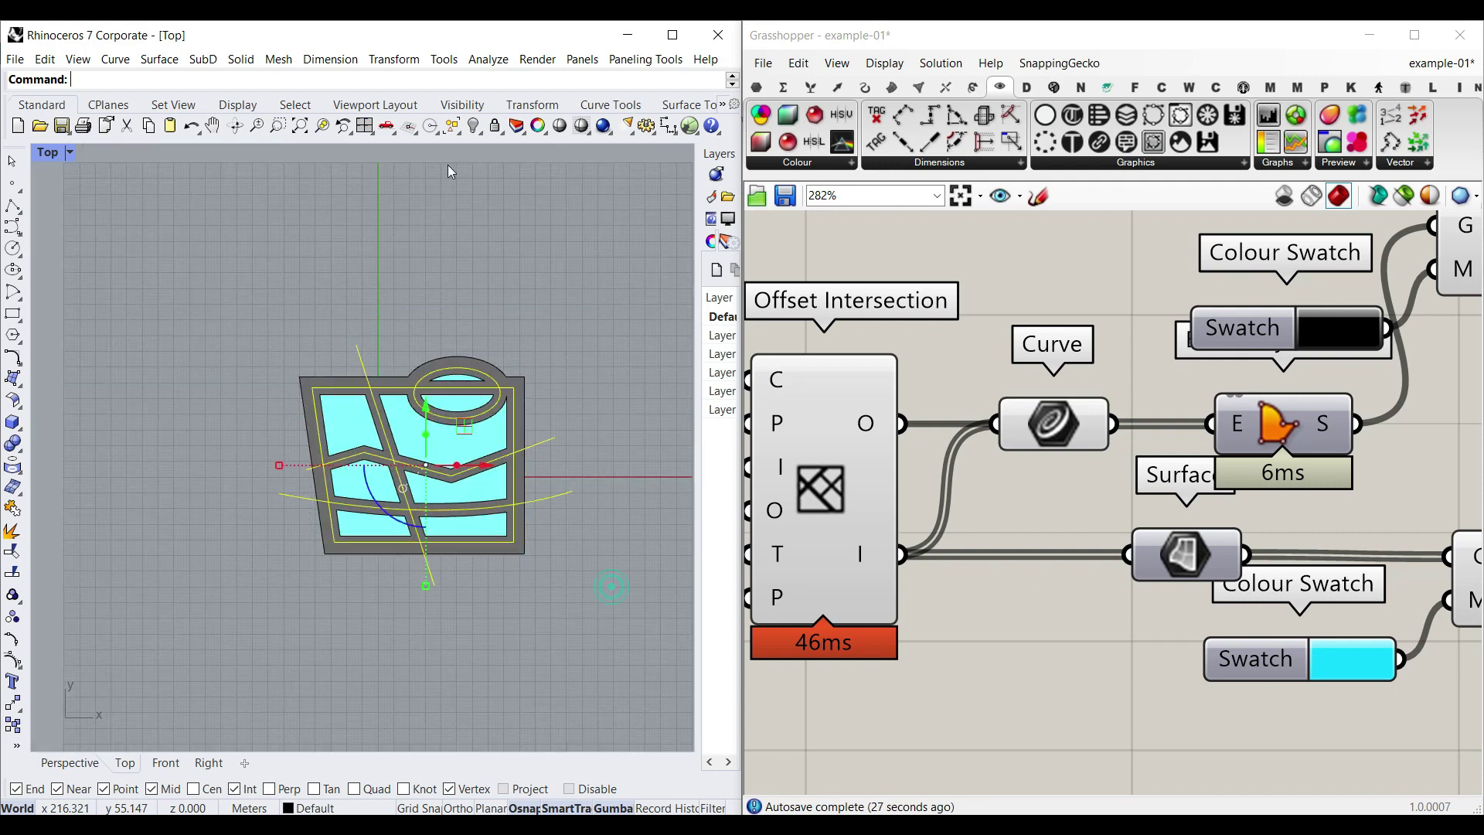
key("Escape")
right_click_drag(1146, 552, 1036, 497)
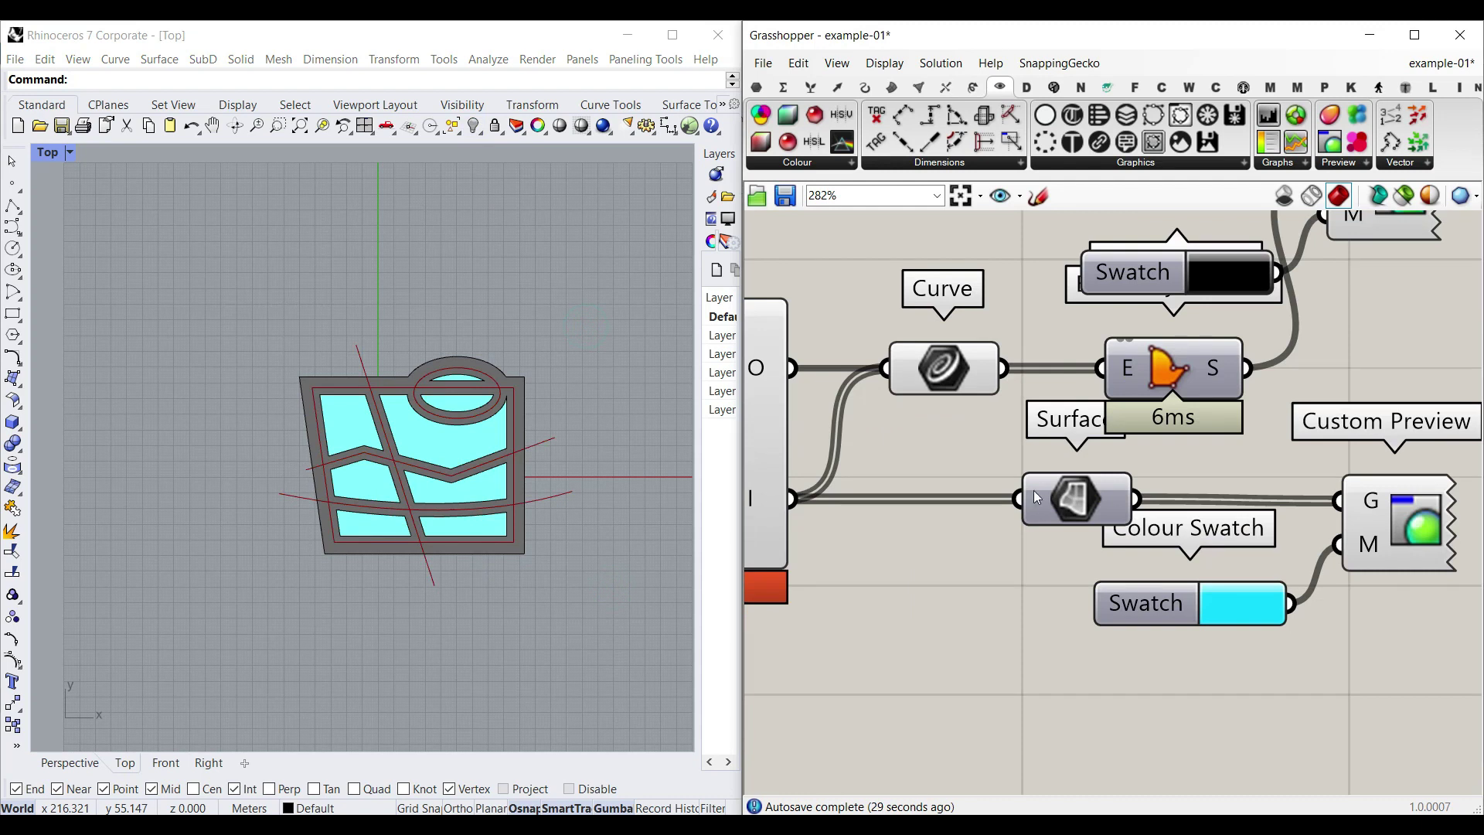
Bake the inner cell surfaces from the Surface parameter and move them to the left of the pattern.
right_click(1071, 494)
left_click(1090, 507)
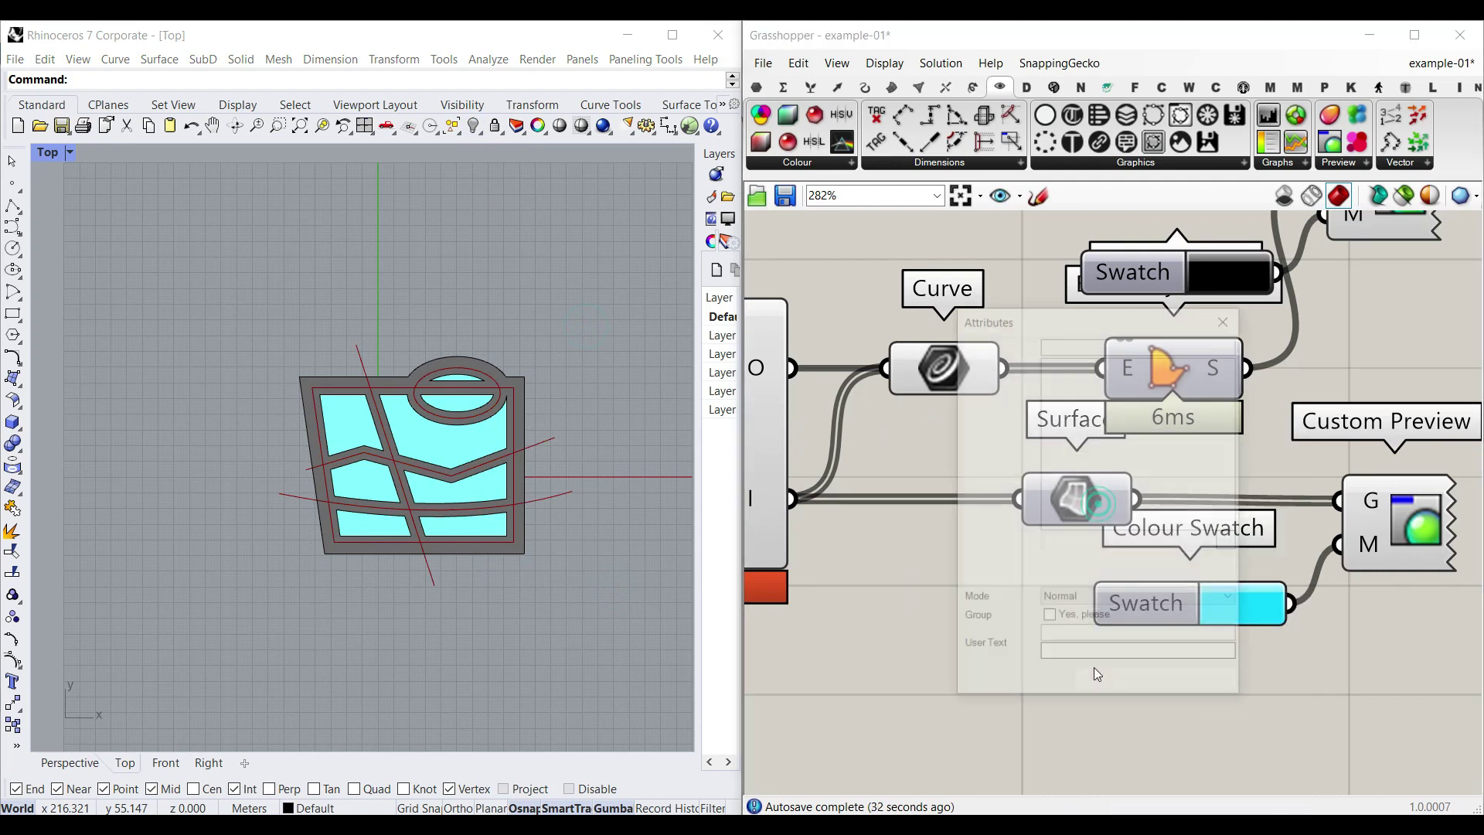
left_click(1111, 687)
scroll(589, 568, "down", 7)
left_click(600, 570)
key("ctrl+a")
left_click_drag(557, 516, 439, 516)
left_click(452, 428)
Switch the Top viewport to the Shaded display mode.
scroll(399, 531, "up", 9)
left_click(48, 152)
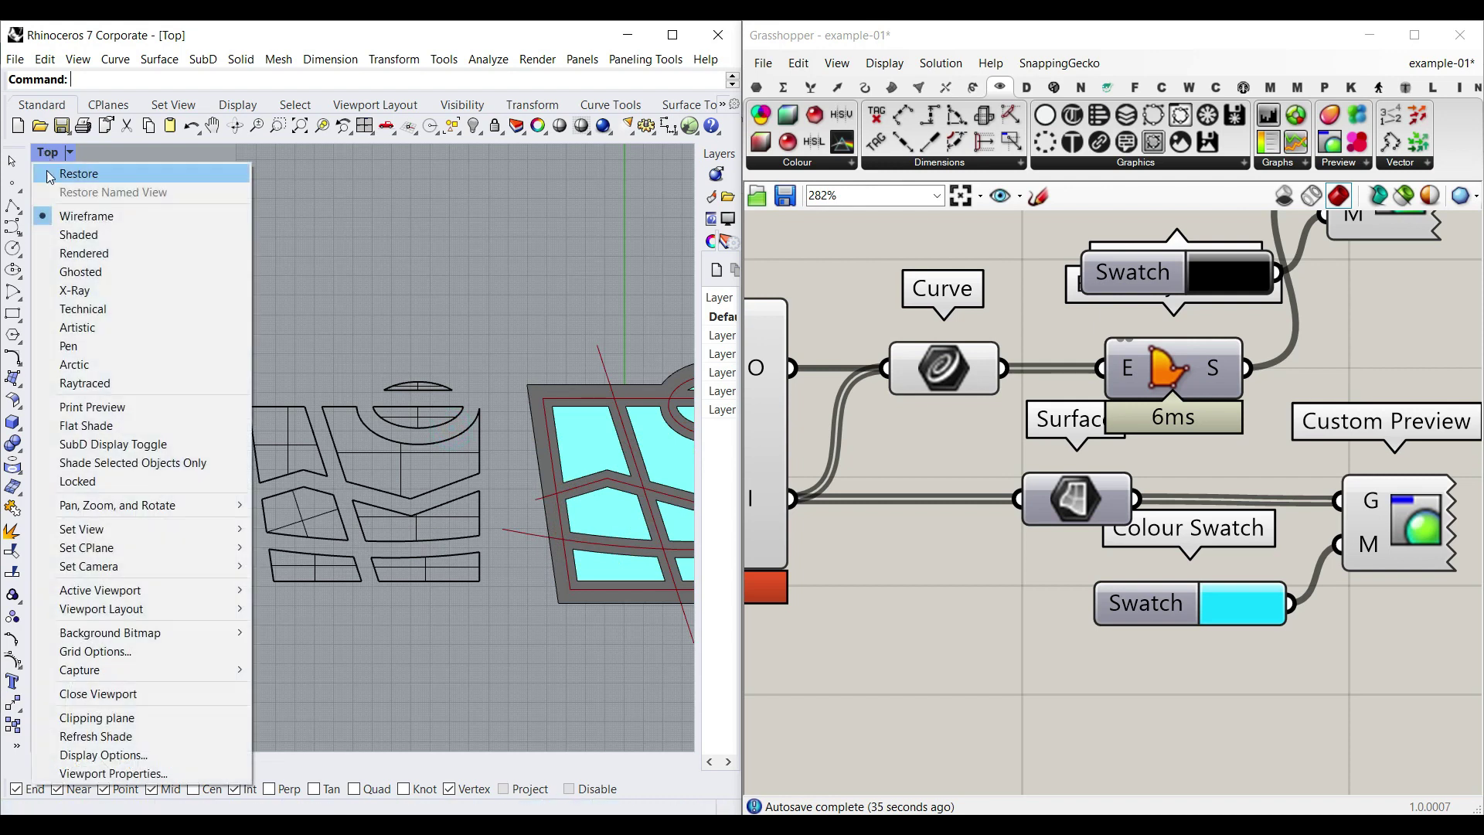
left_click(122, 234)
scroll(294, 506, "down", 3)
Bake the frame surface from the Boundary Surfaces component and move it up and left, above the baked cells.
right_click_drag(1193, 458, 1140, 504)
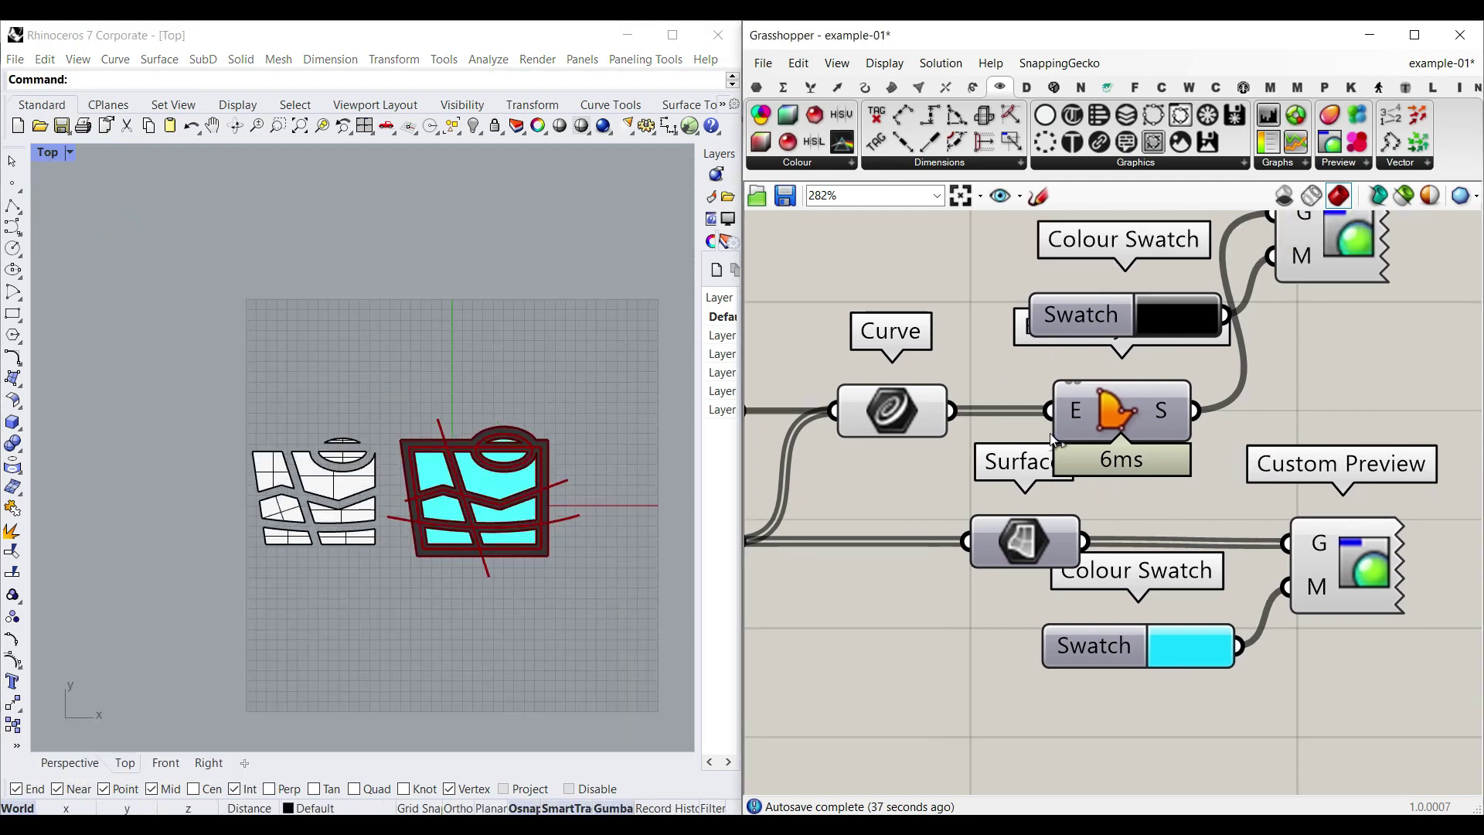
right_click(1164, 420)
left_click(1214, 444)
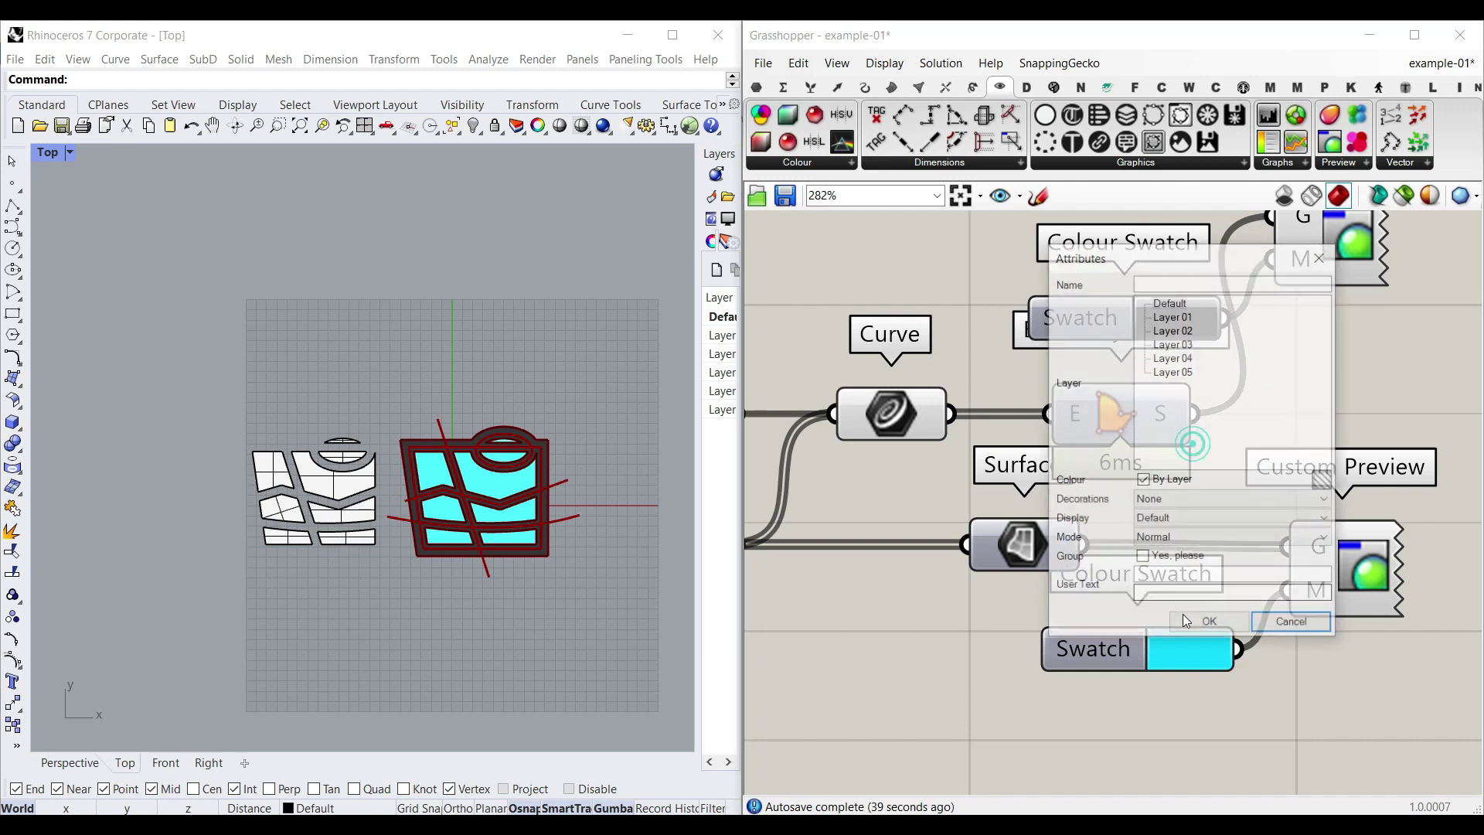
left_click(1194, 622)
scroll(416, 459, "up", 3)
left_click_drag(412, 442, 194, 292)
scroll(430, 492, "down", 2)
left_click(427, 299)
scroll(364, 452, "up", 2)
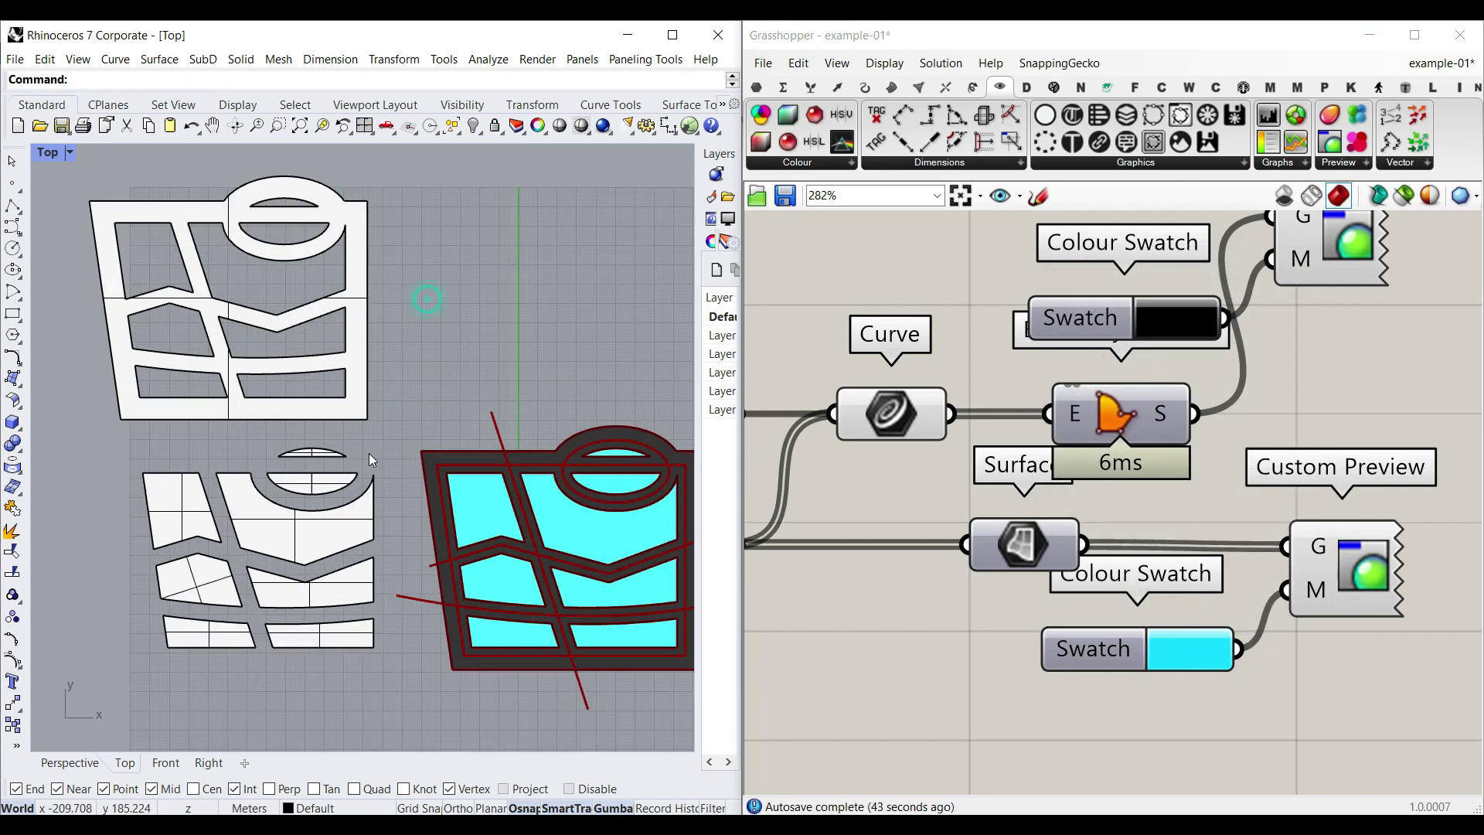
scroll(364, 457, "down", 2)
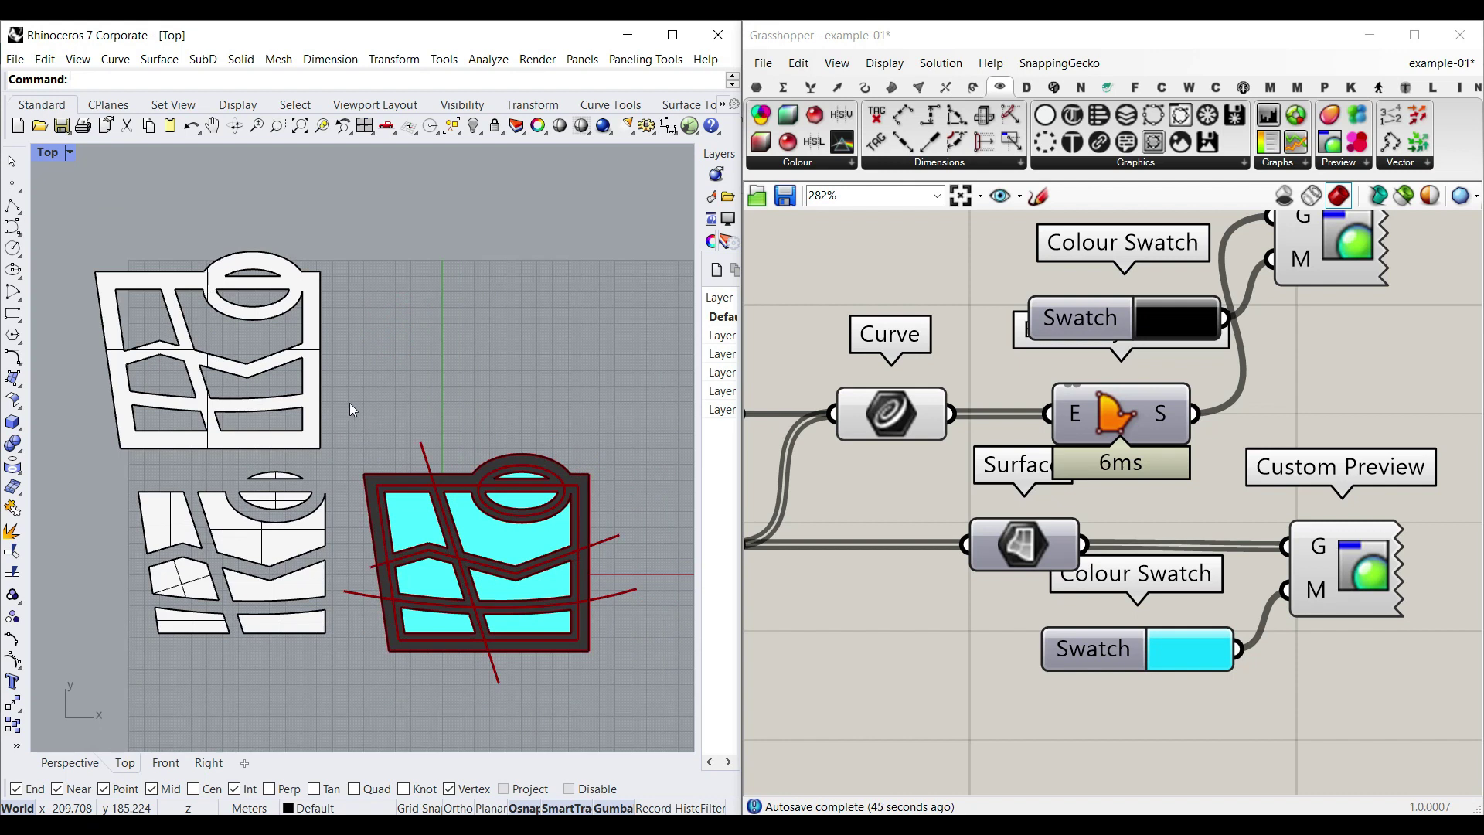
Delete the baked frame and cell surfaces from the Rhino model.
scroll(326, 402, "down", 5)
left_click_drag(451, 547, 185, 322)
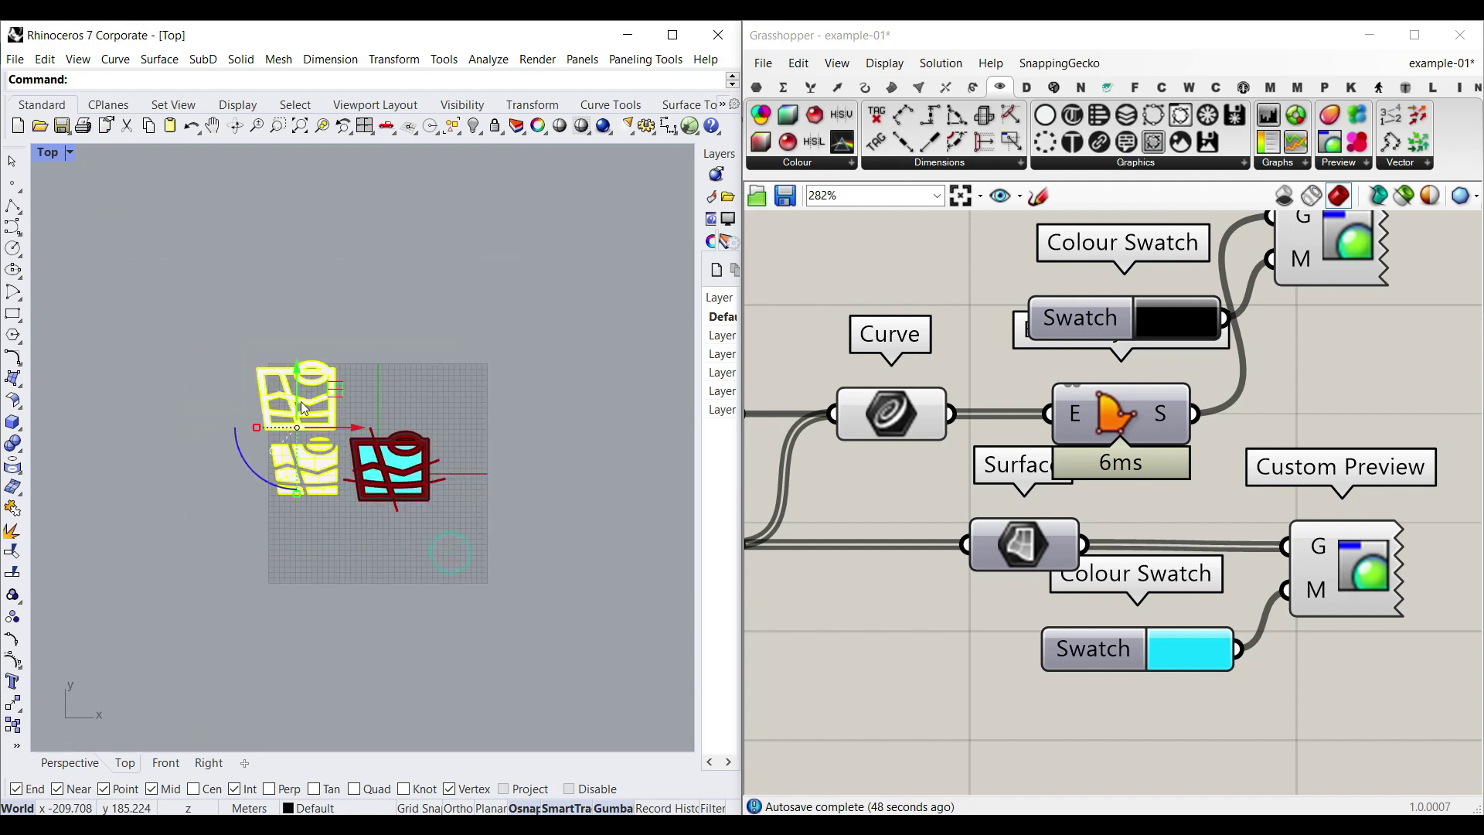
key("Delete")
Turn off the preview of Offset Intersection and the Curve parameter after it.
scroll(431, 466, "up", 6)
scroll(1068, 552, "down", 5)
left_click_drag(1069, 552, 932, 350)
right_click(936, 350)
left_click(987, 381)
scroll(971, 363, "up", 3)
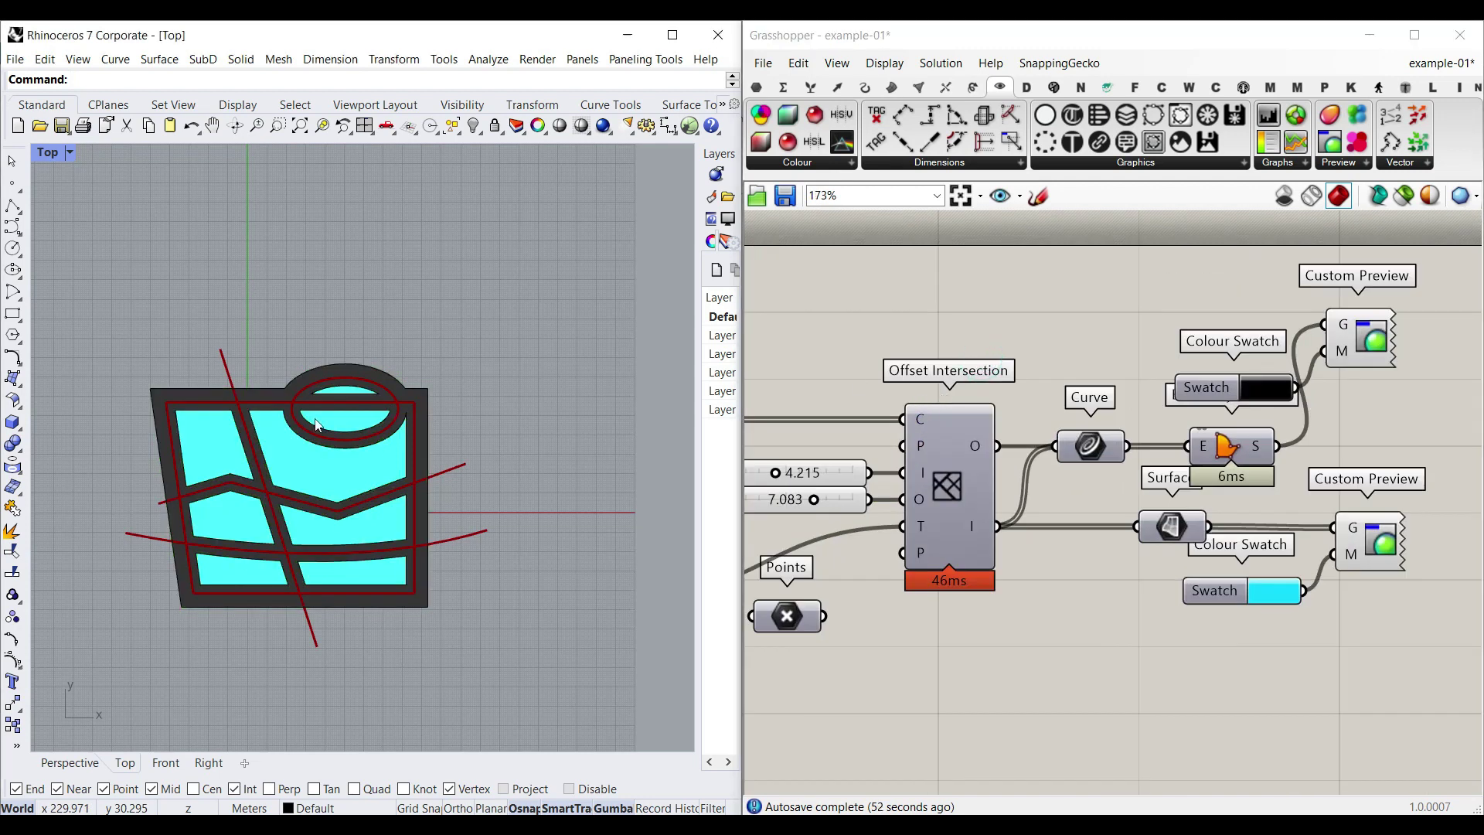
Change the frame's Colour Swatch from black to a golden yellow.
right_click_drag(1248, 431, 1172, 405)
left_click(1208, 361)
mouse_move(1312, 442)
left_mouse_down()
mouse_move(1332, 438)
mouse_move(1306, 436)
left_mouse_up()
left_click(1012, 307)
Add a Dash Pattern component below Offset Intersection and connect the source Curve parameter to its C input.
right_click_drag(1014, 397, 1265, 386)
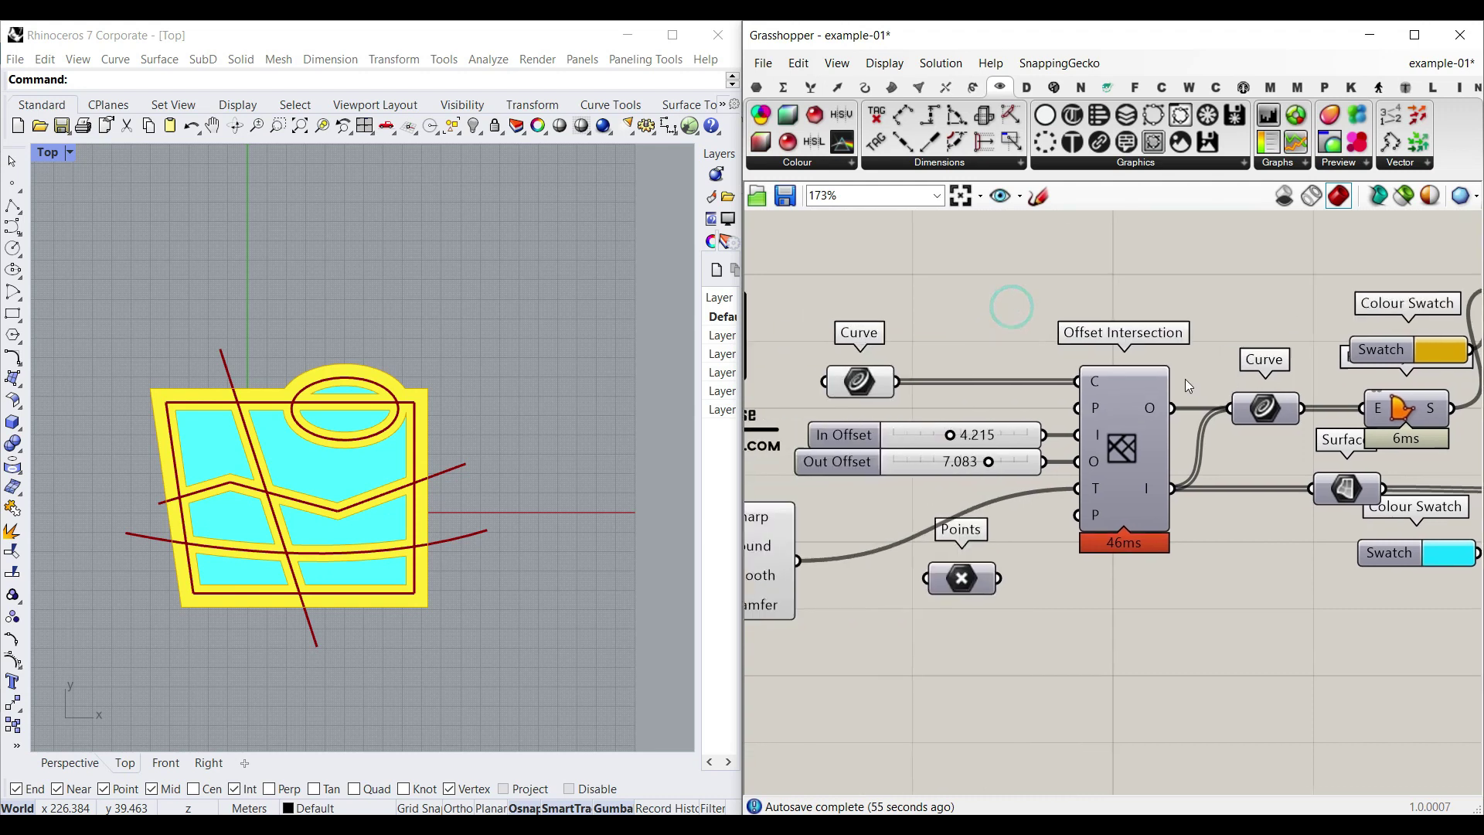
scroll(346, 486, "up", 3)
scroll(327, 433, "down", 2)
right_click_drag(820, 371, 831, 337)
left_click(872, 347)
left_click(866, 87)
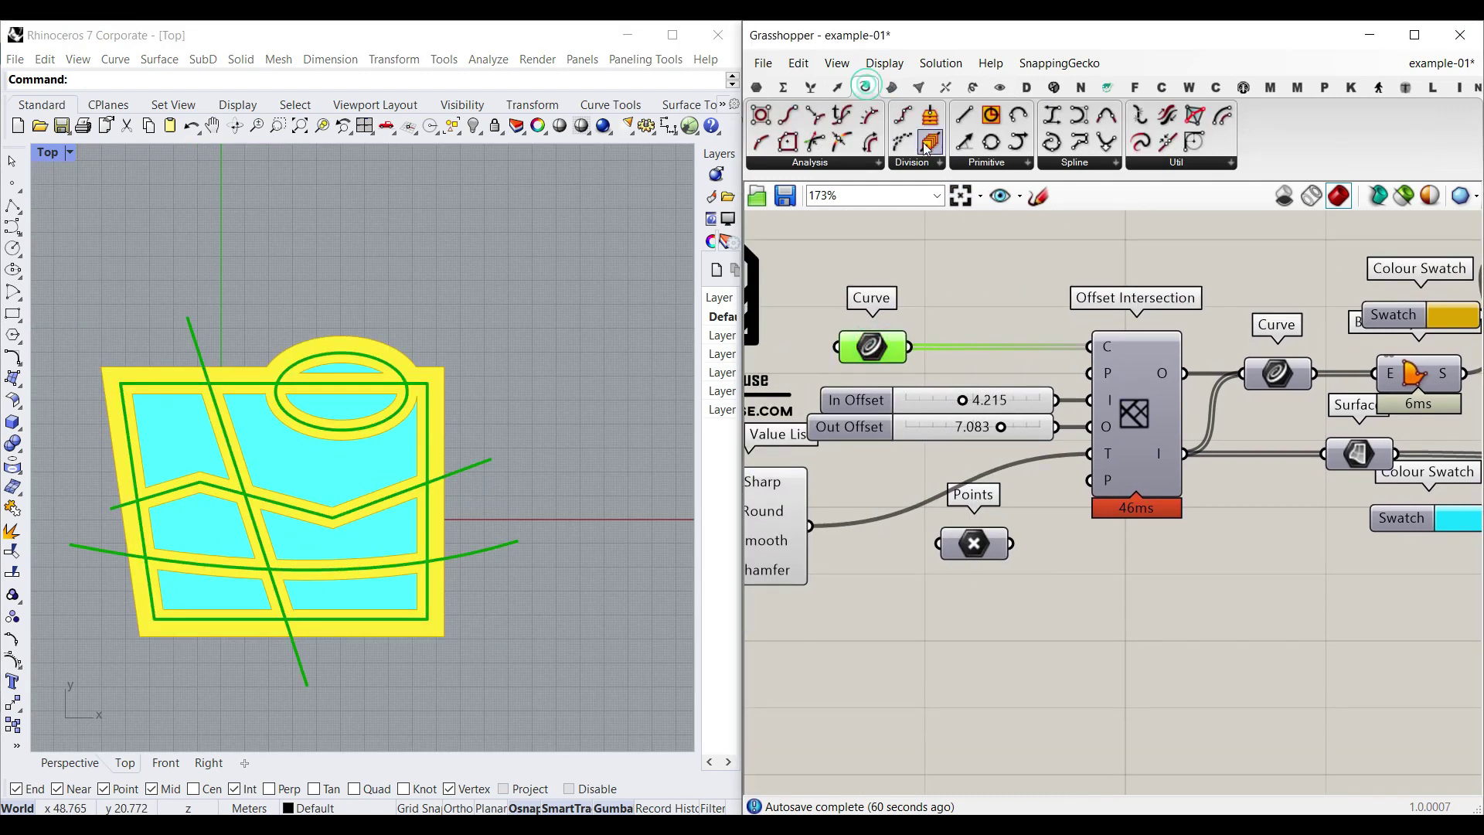
left_click(913, 163)
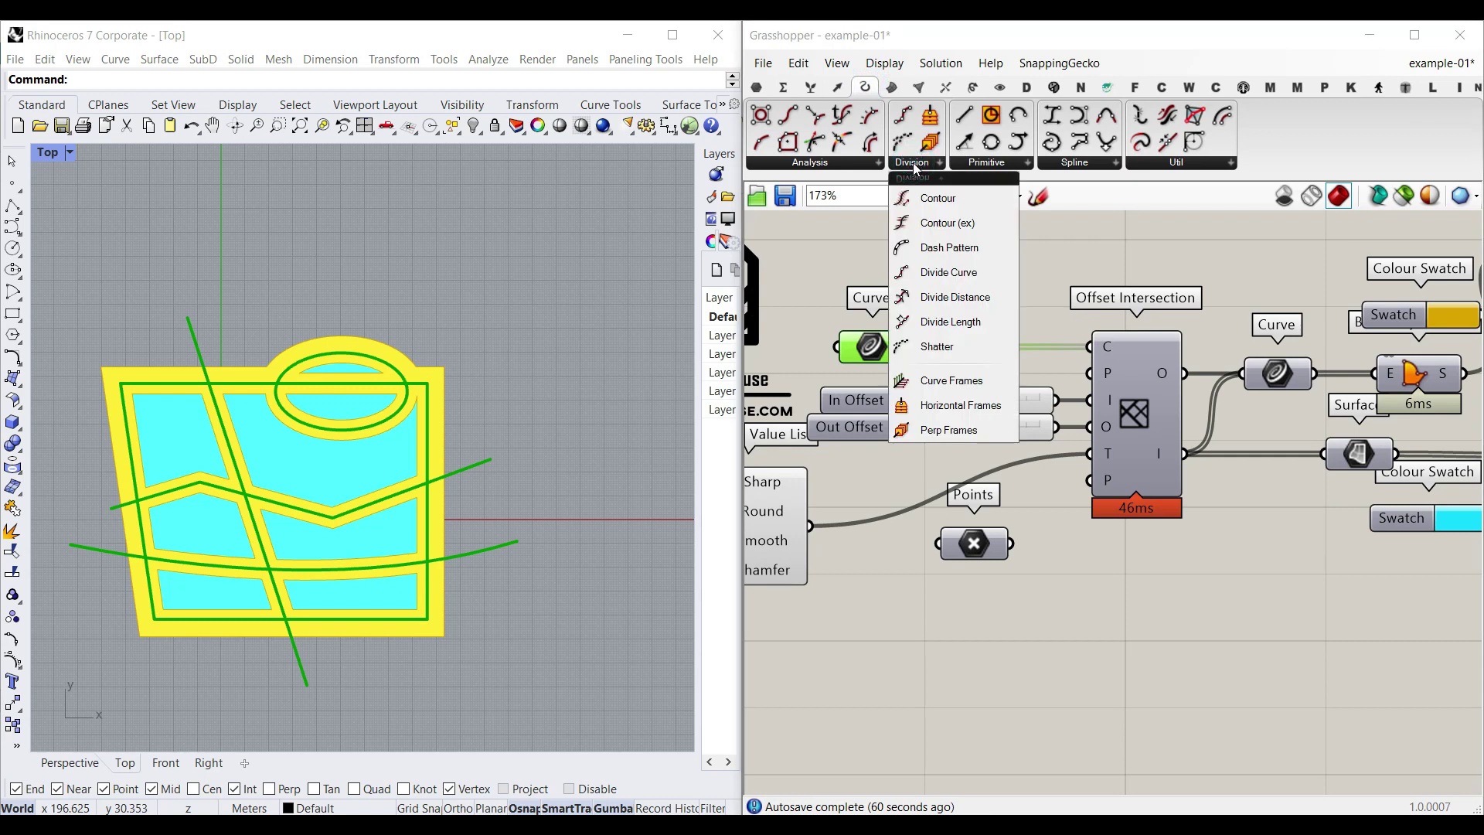
left_click(954, 248)
left_click(1226, 600)
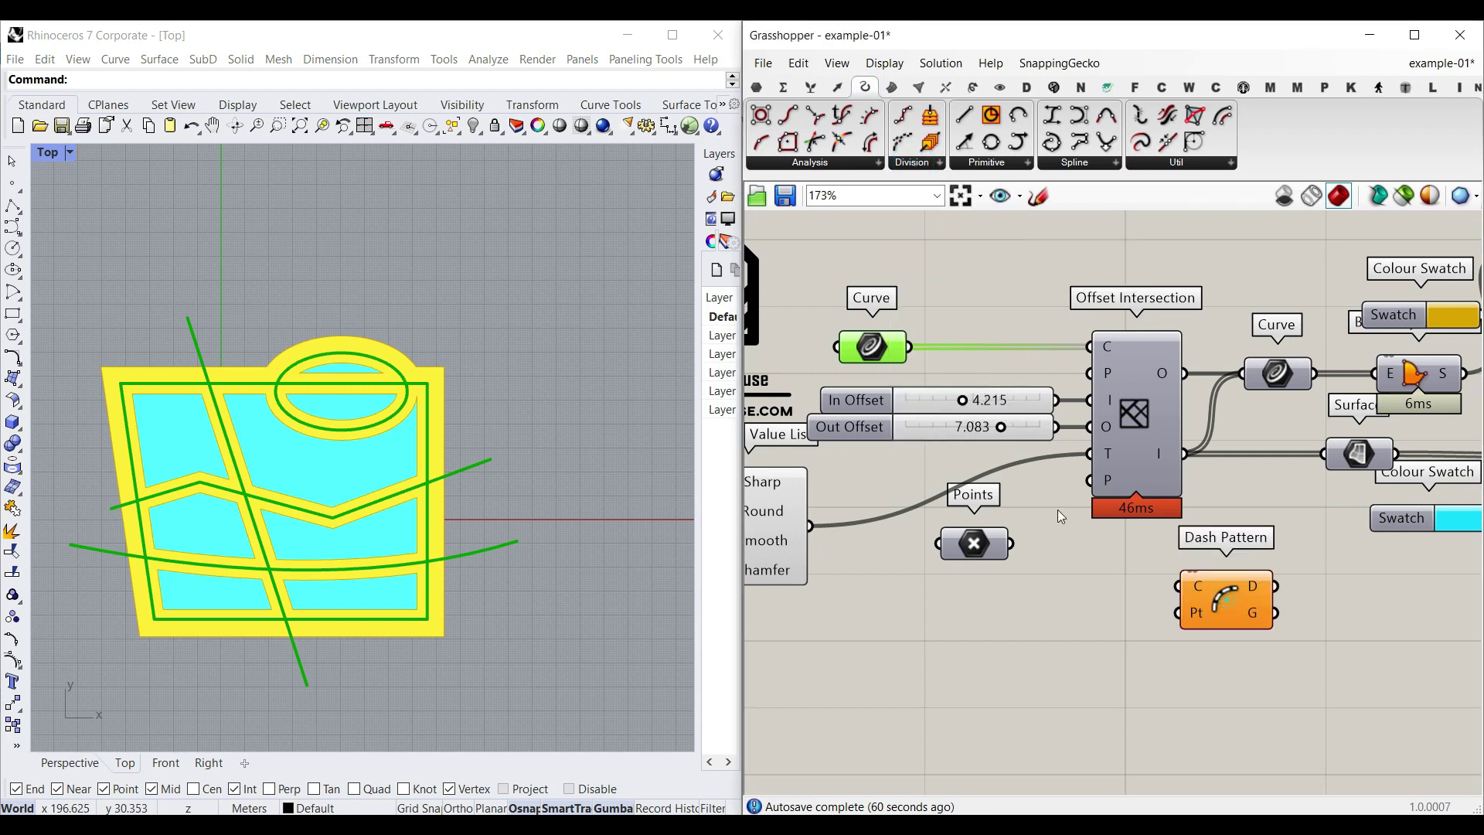
left_click_drag(902, 350, 1181, 586)
Turn off the source Curve parameter's preview and shift the Dash Pattern component to the right.
right_click_drag(1239, 600, 1128, 531)
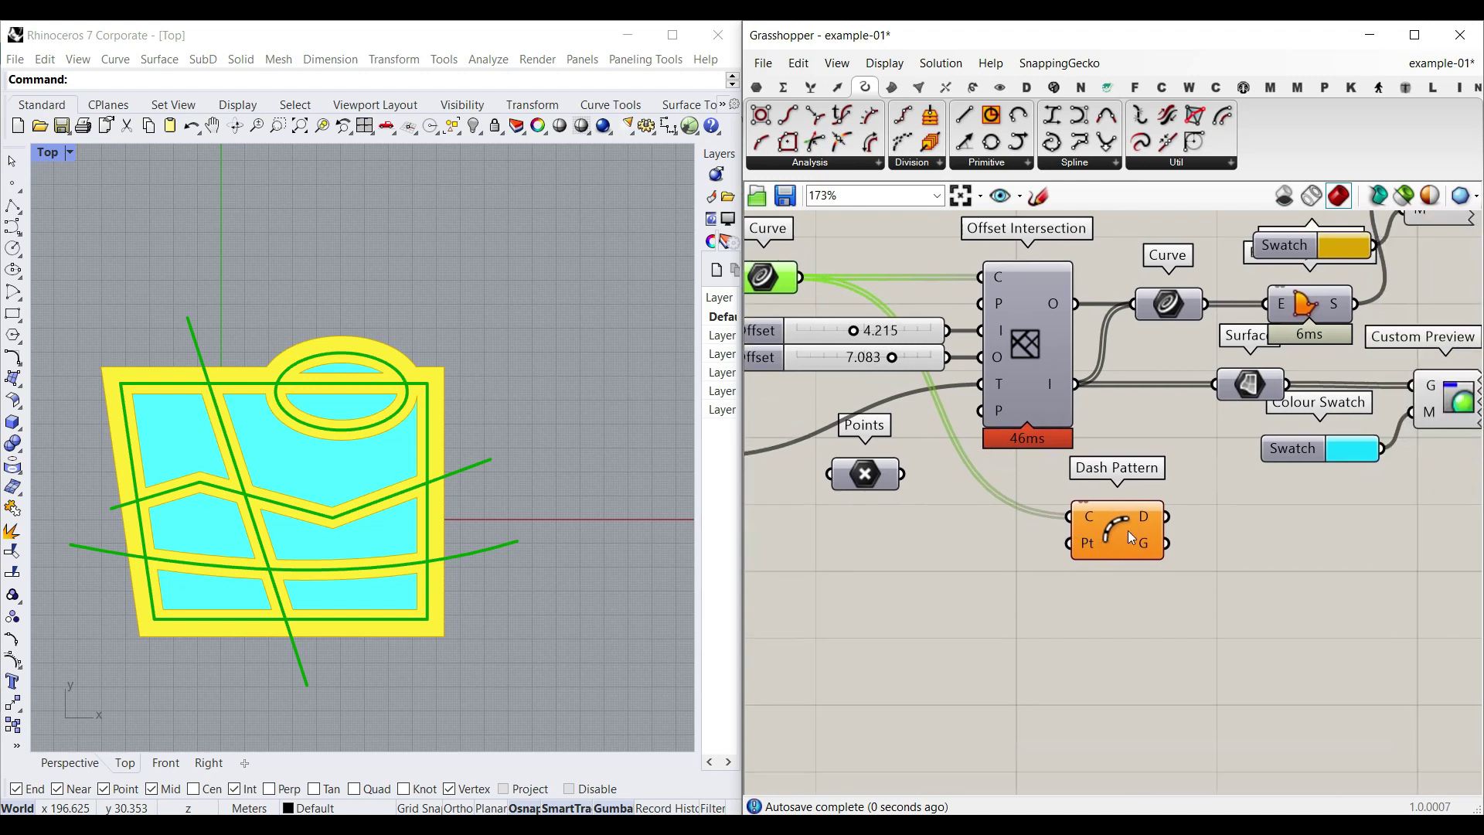
right_click(783, 282)
left_click(820, 305)
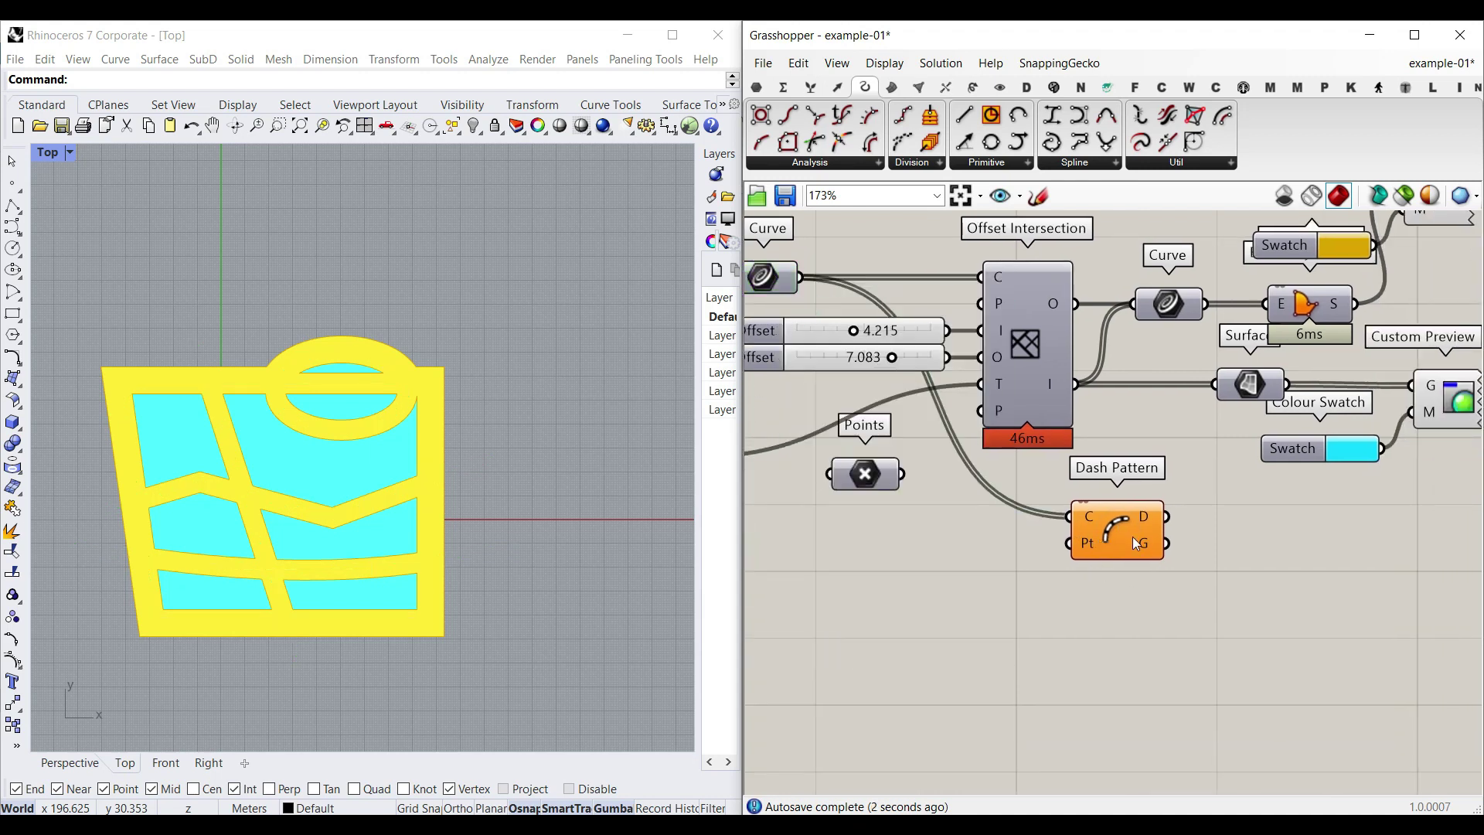
left_click_drag(1134, 536, 1198, 549)
Create a 2.22 number slider, connect it to Dash Pattern's Pt input and fine-tune it to 2.18.
scroll(1054, 583, "up", 2)
double_click(982, 583)
type("2")
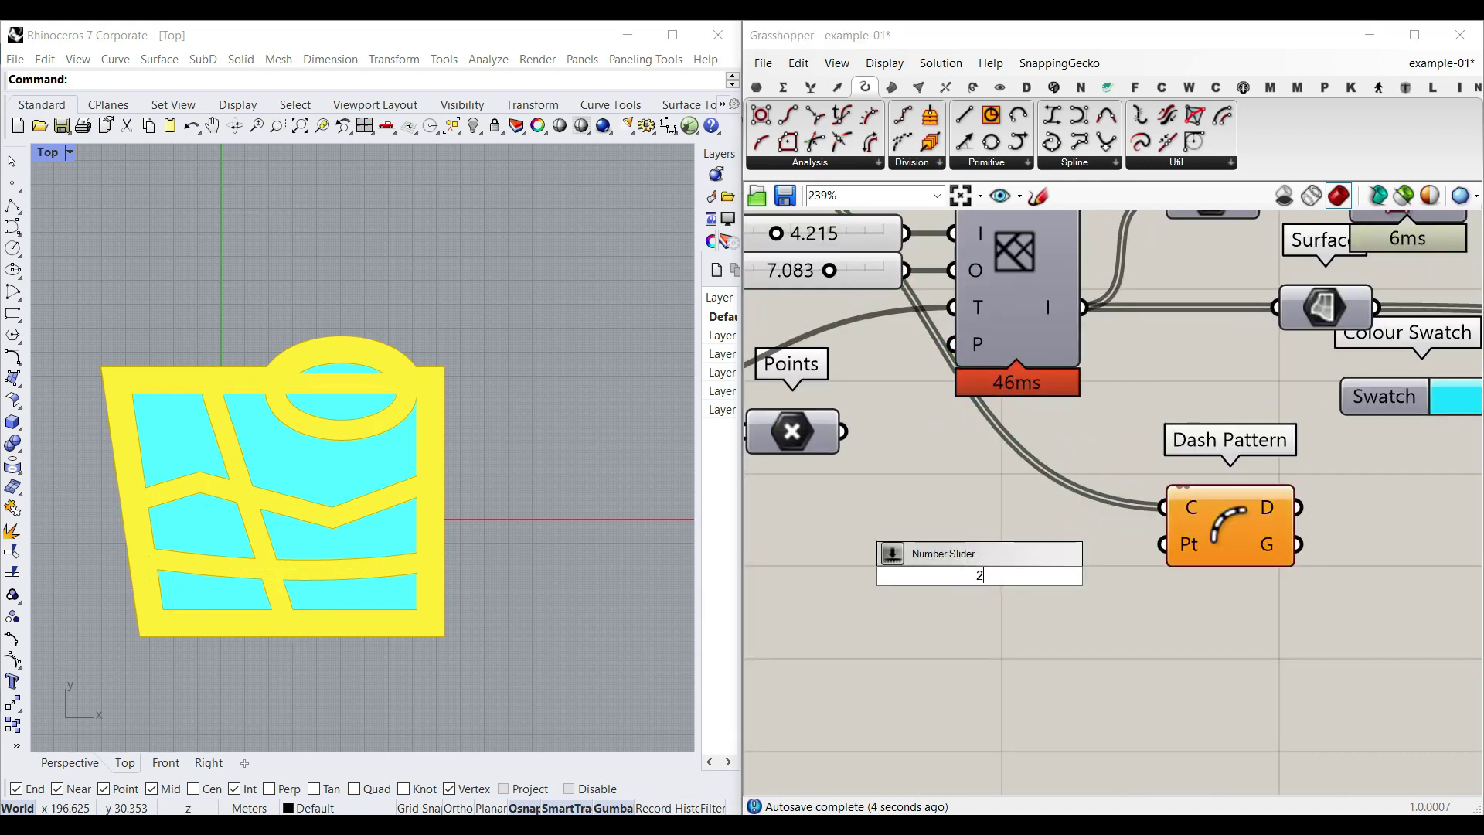
type(".22")
key("Return")
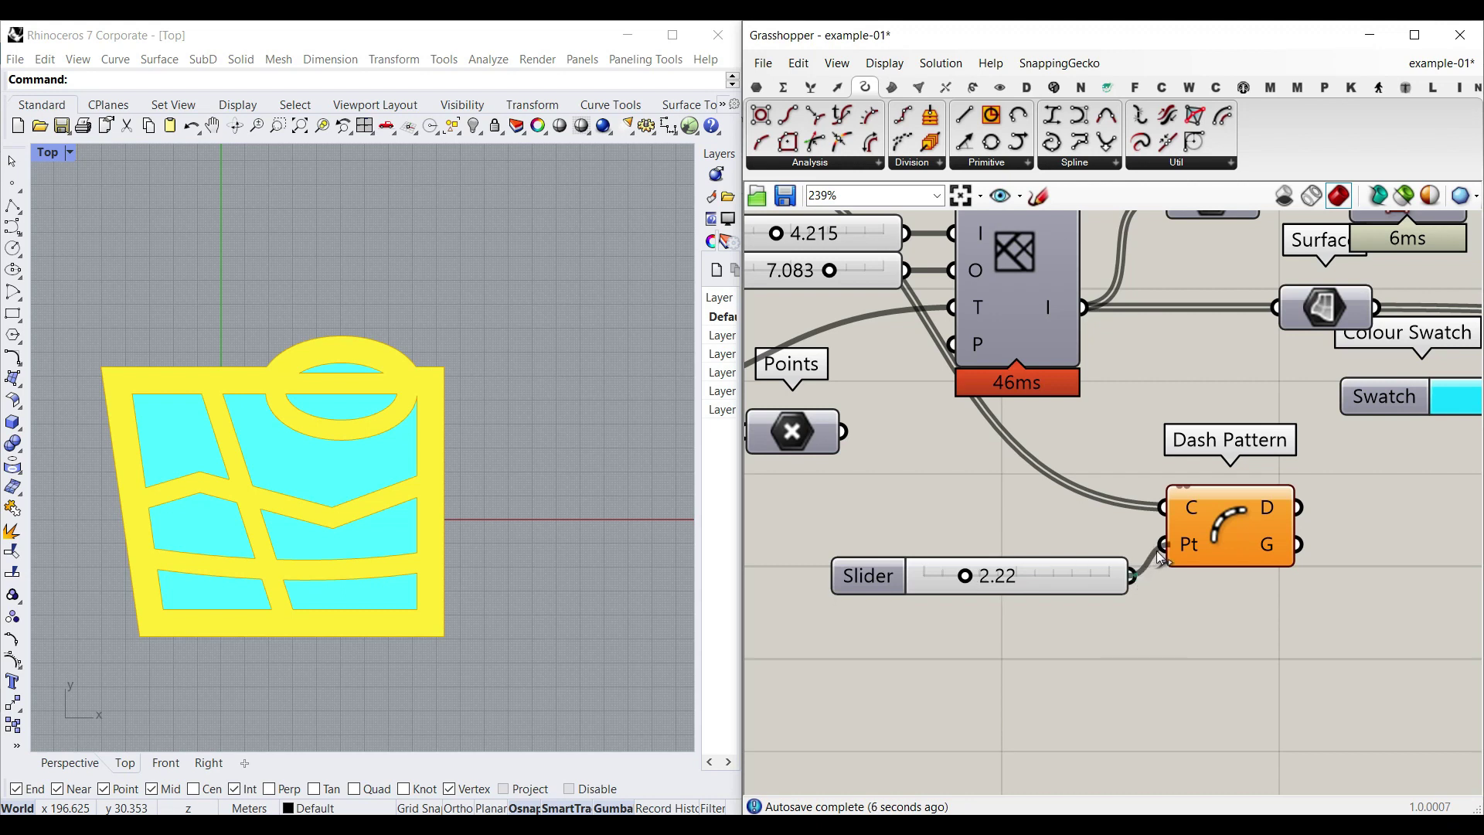
left_click_drag(1158, 554, 1163, 546)
mouse_move(982, 574)
left_mouse_down()
mouse_move(950, 576)
mouse_move(1003, 579)
mouse_move(980, 576)
left_mouse_up()
mouse_move(1068, 587)
left_mouse_down()
mouse_move(1031, 555)
mouse_move(1048, 591)
left_mouse_up()
Duplicate the Pattern slider twice into the Pt input and set the copies to 3.64 and 5.27.
key("ctrl+c")
key("ctrl+v")
left_click_drag(941, 585, 1066, 632)
left_click_drag(971, 633, 1011, 609)
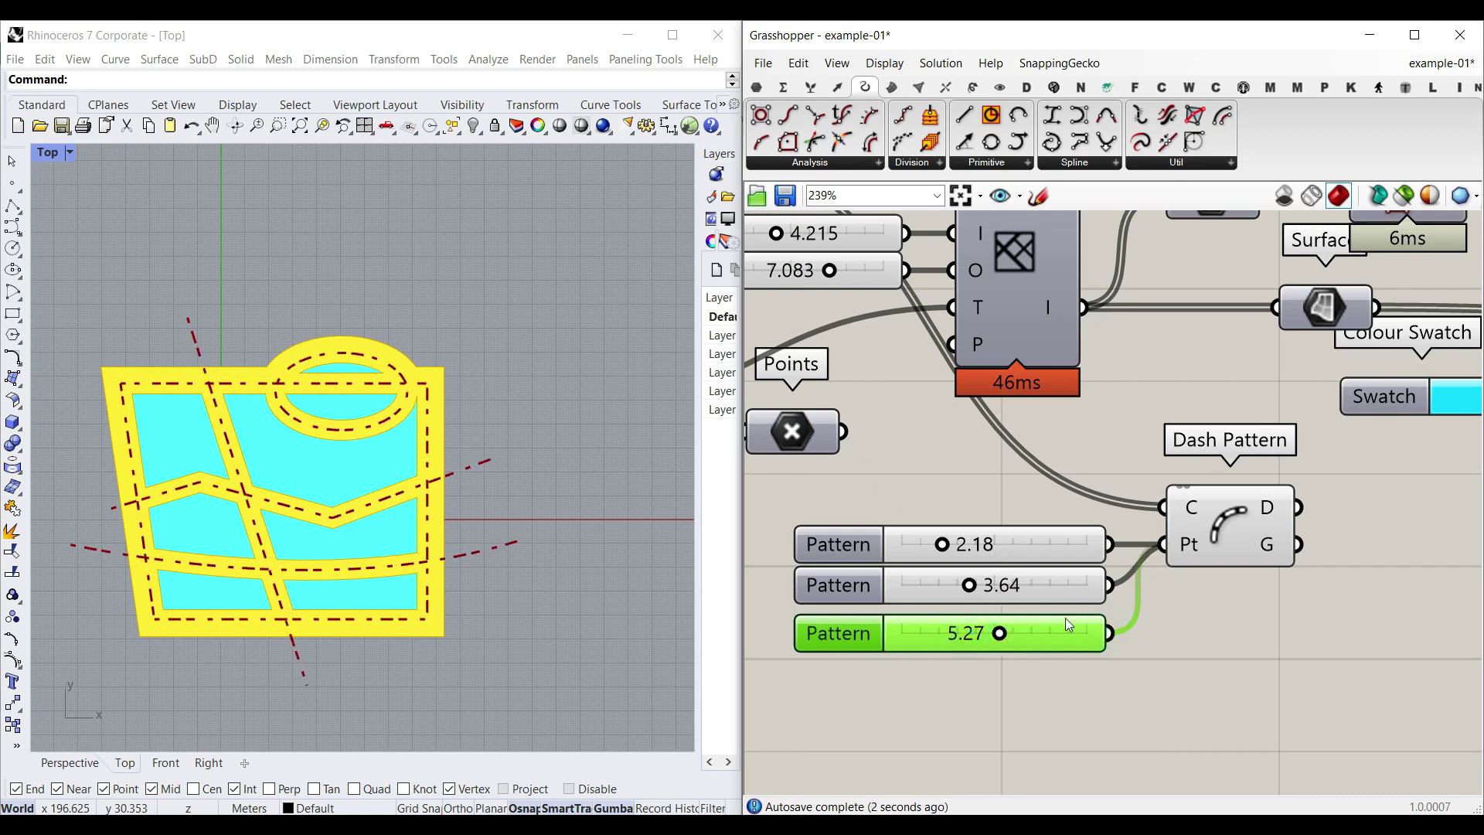
Delete the two duplicate Pattern sliders feeding Dash Pattern, keeping only the first one.
left_click(1054, 638)
key("Delete")
left_click(1055, 589)
key("Delete")
Set the remaining Pattern slider to 1.80.
left_click_drag(942, 545, 940, 547)
scroll(776, 610, "down", 4)
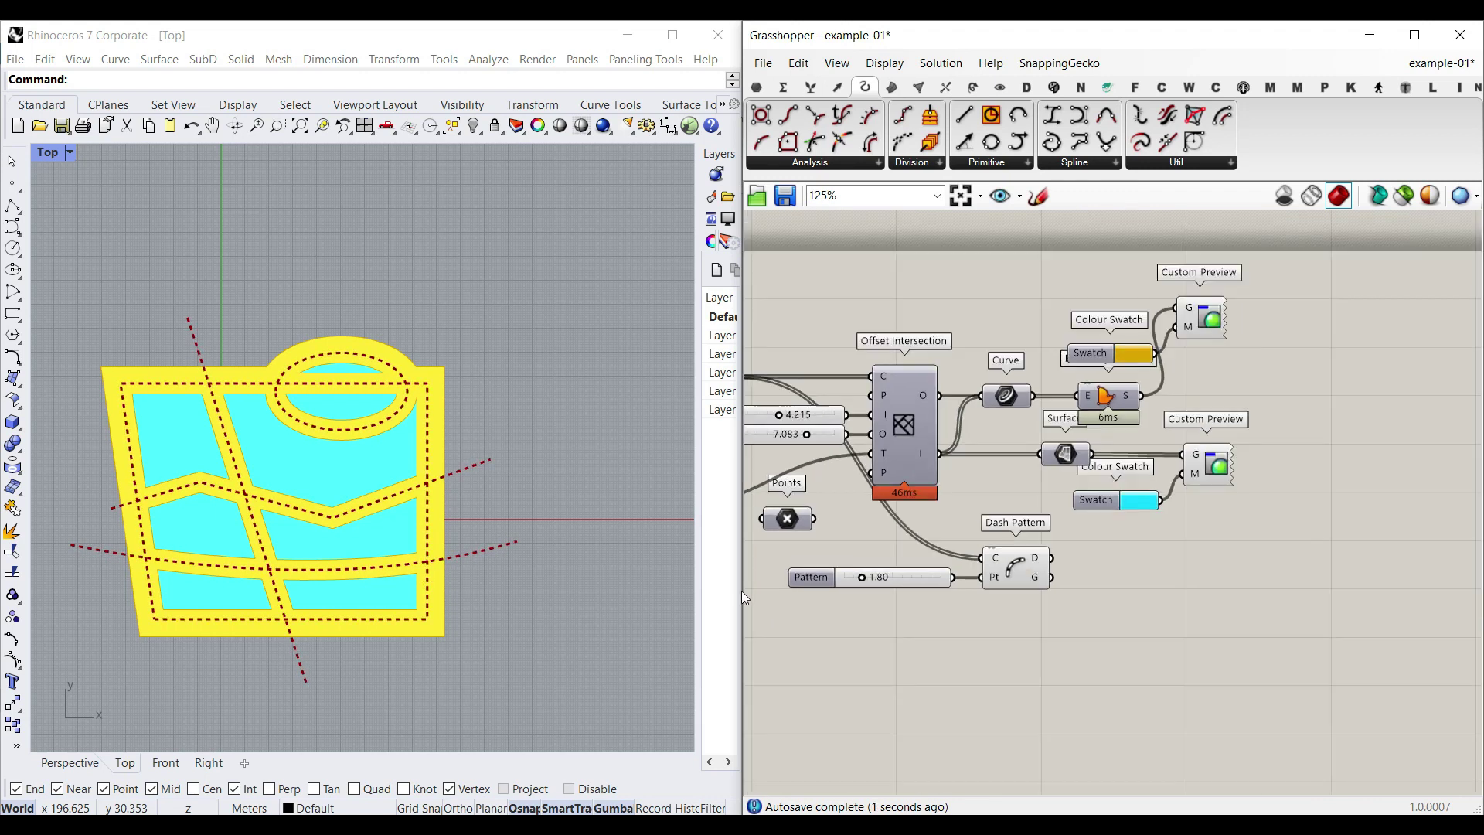
scroll(421, 535, "down", 3)
Set the corner type in the Value List feeding Offset Intersection to Smooth.
right_click_drag(1086, 538, 1385, 533)
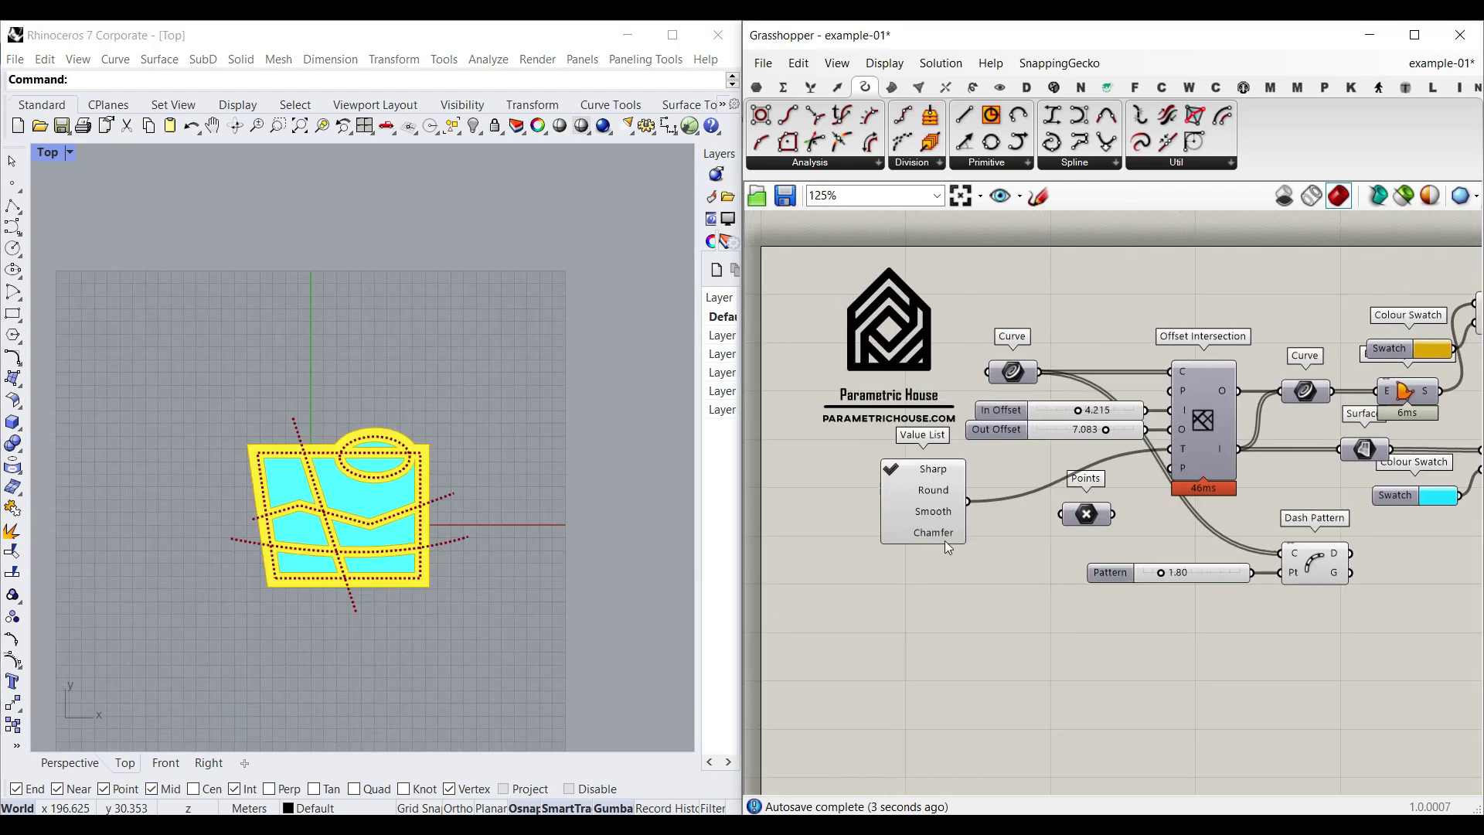
scroll(945, 540, "up", 3)
left_click(843, 515)
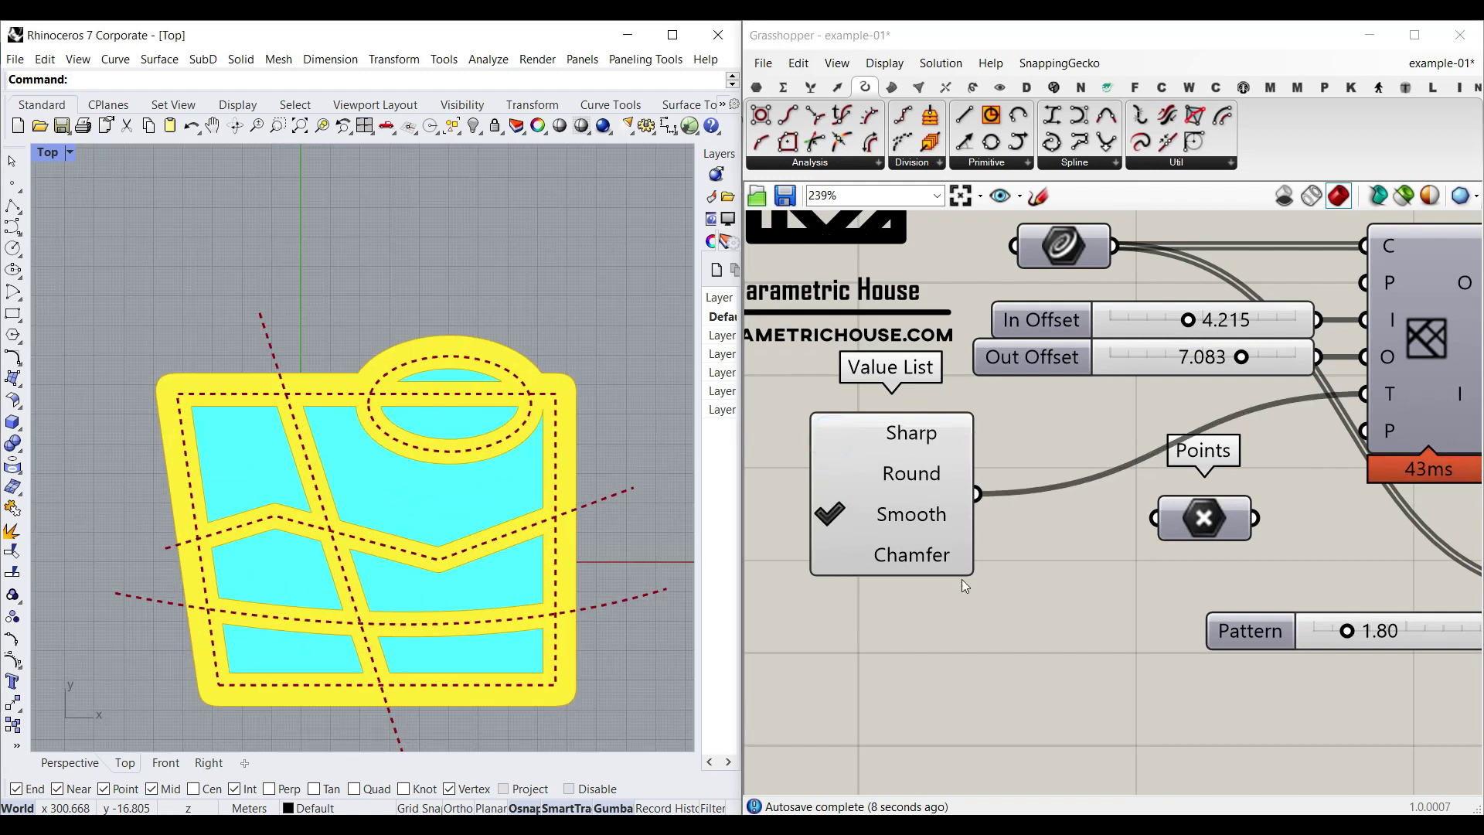
scroll(889, 475, "down", 3)
scroll(1176, 418, "down", 4)
scroll(1177, 417, "up", 2)
right_click_drag(1184, 413, 1133, 488)
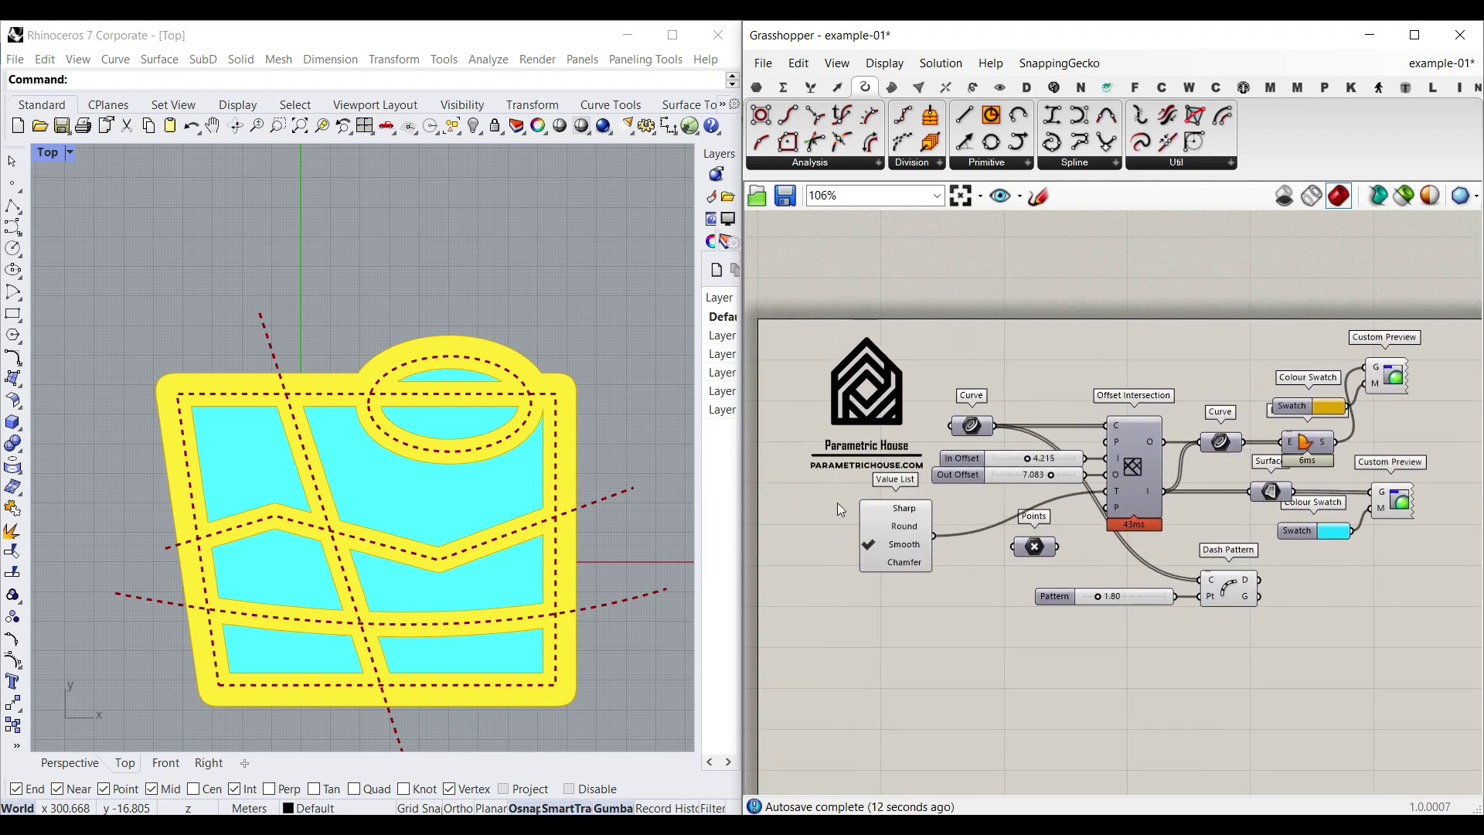